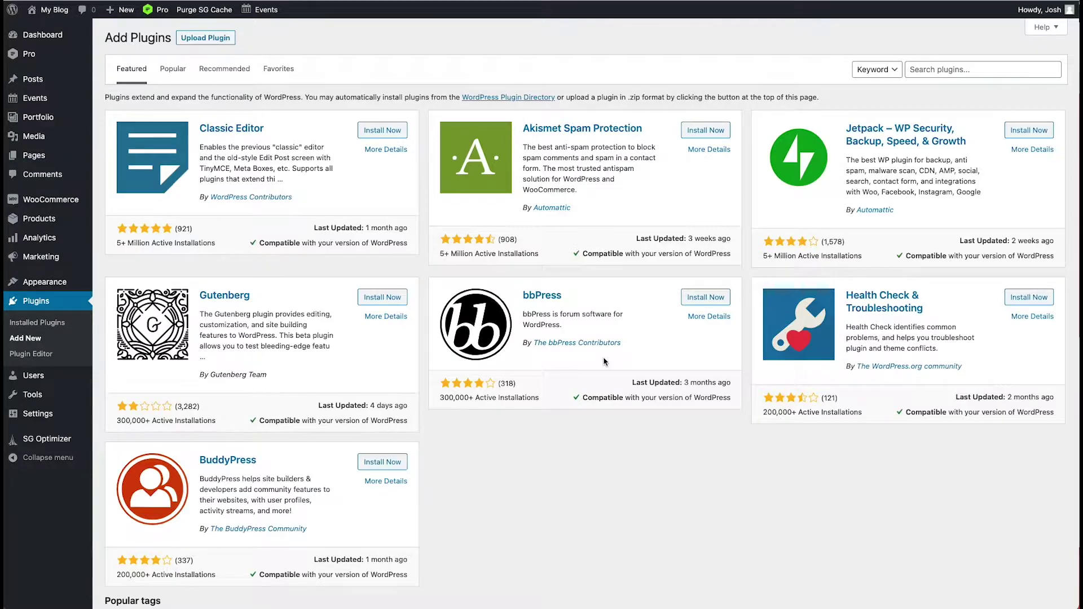
Search the plugin directory for 'cptui' and install Custom Post Type UI
{"action": "left_click", "coordinate": [944, 74]}
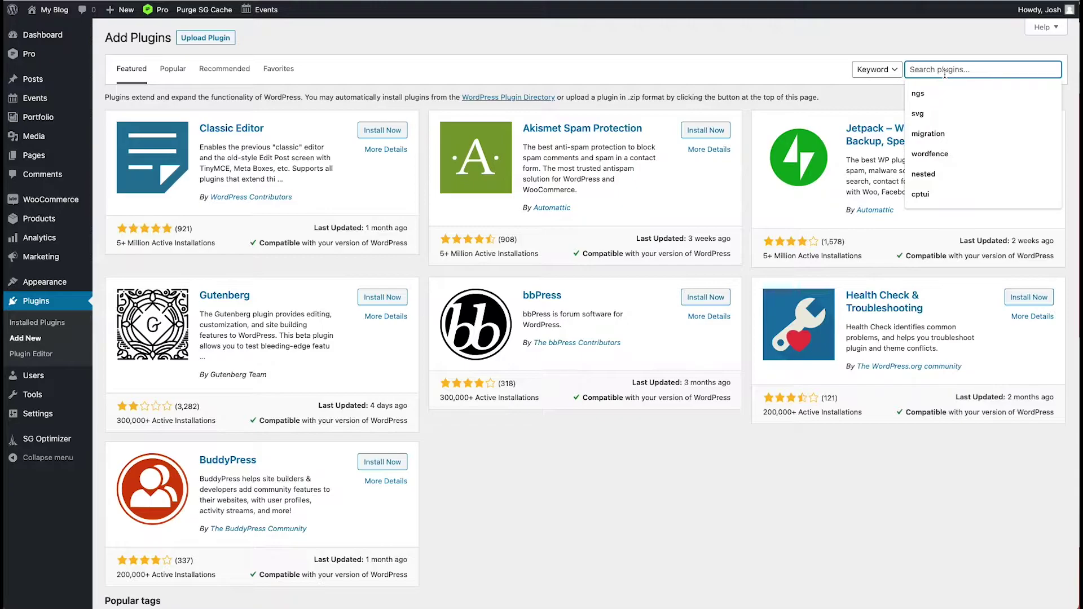
{"action": "left_click", "coordinate": [923, 195]}
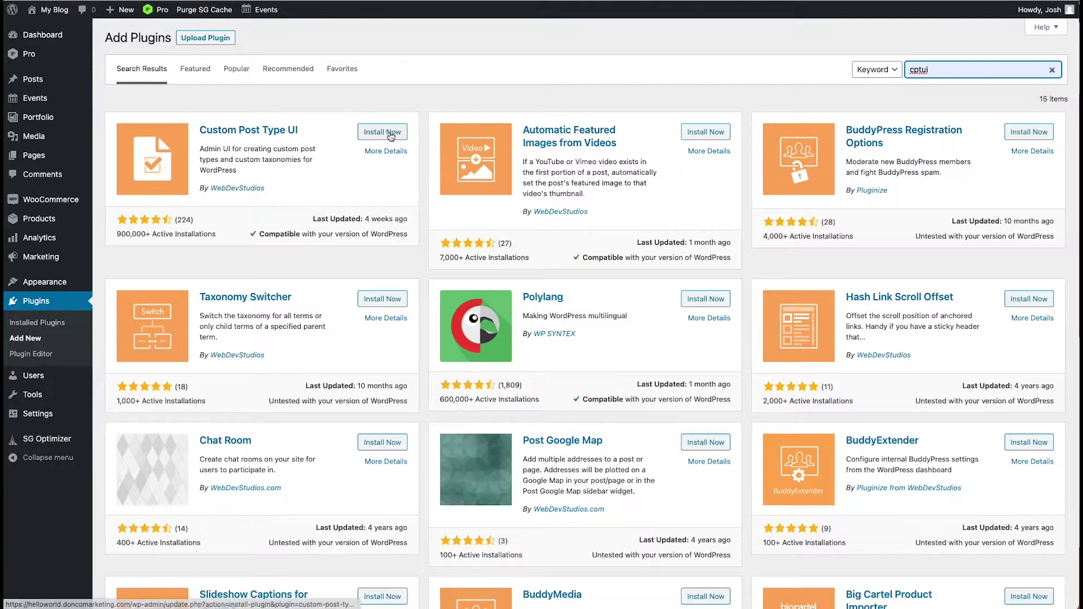
{"action": "left_click", "coordinate": [388, 134]}
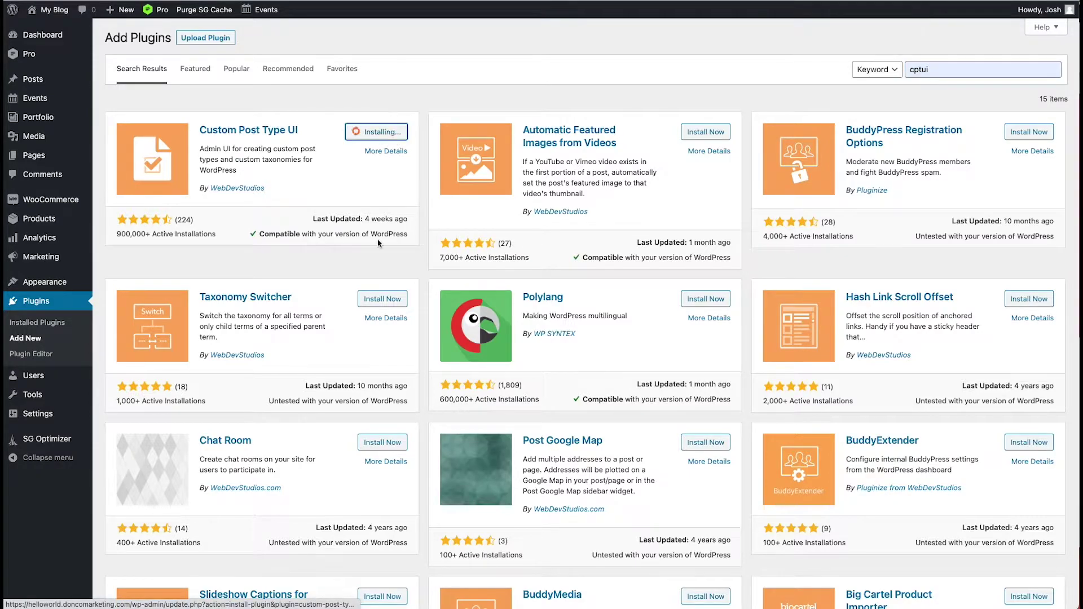
Search for 'acf' and install Advanced Custom Fields
{"action": "double_click", "coordinate": [913, 70]}
{"action": "type", "text": "acf"}
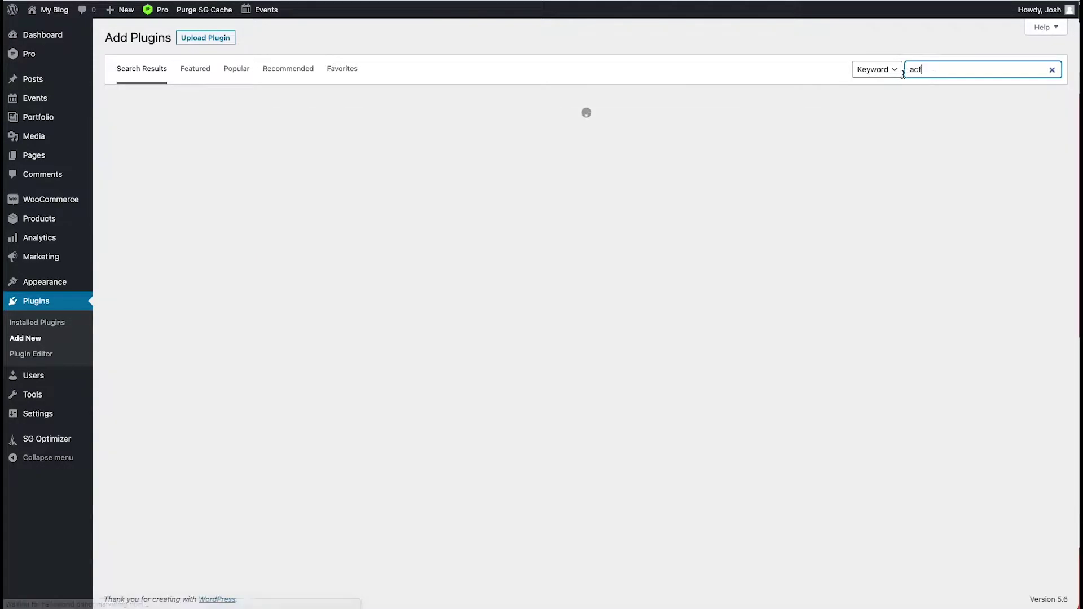
{"action": "scroll", "coordinate": [298, 228], "scroll_direction": "down", "scroll_amount": 8}
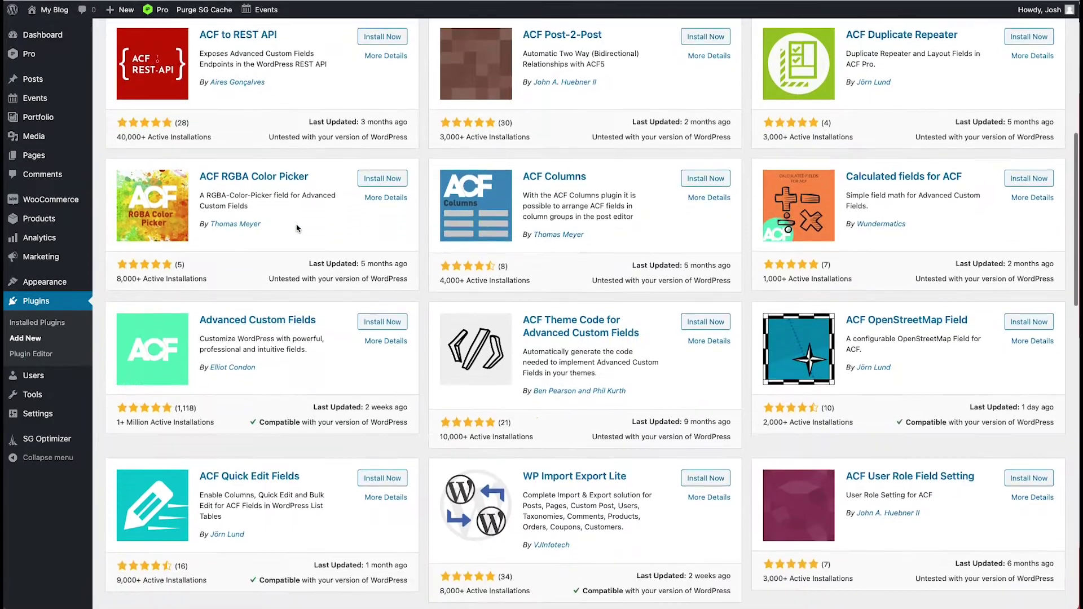
{"action": "scroll", "coordinate": [298, 228], "scroll_direction": "down", "scroll_amount": 2}
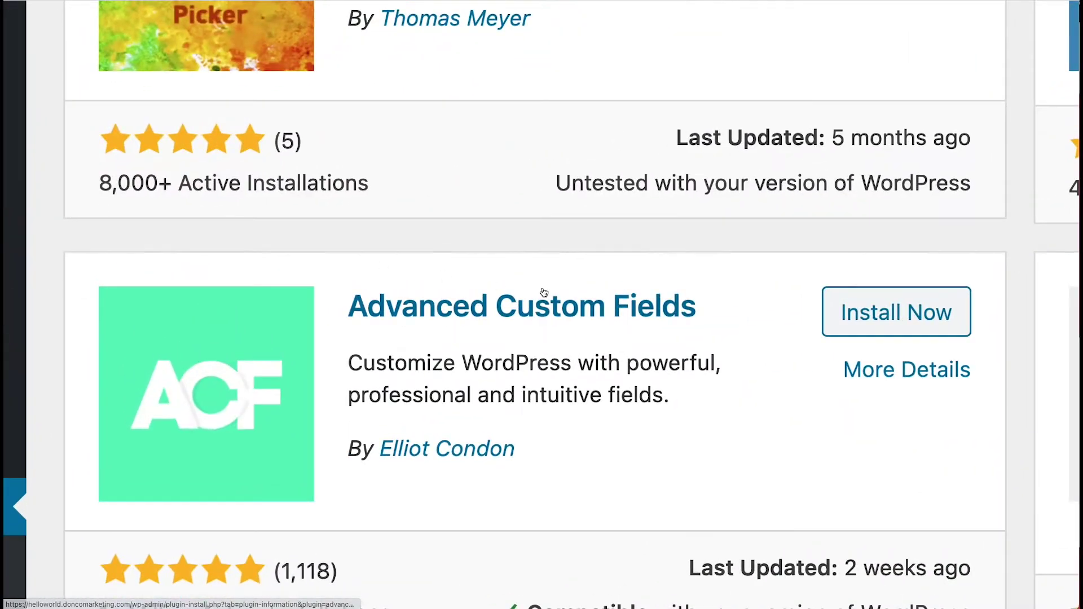
{"action": "left_click", "coordinate": [896, 312]}
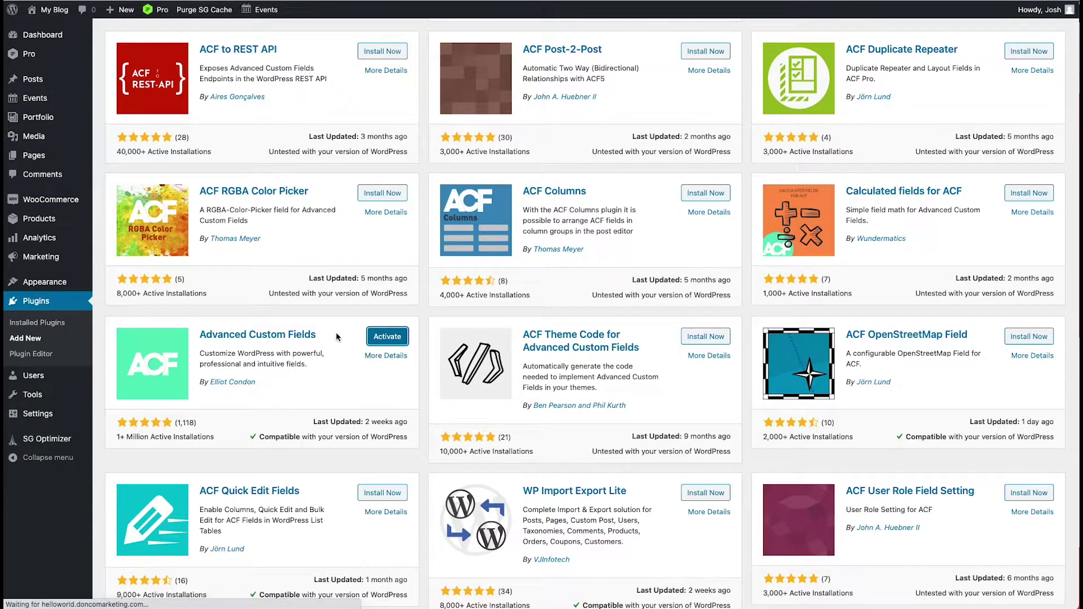
Activate Advanced Custom Fields, then Custom Post Type UI from the Installed Plugins list
{"action": "left_click", "coordinate": [387, 336]}
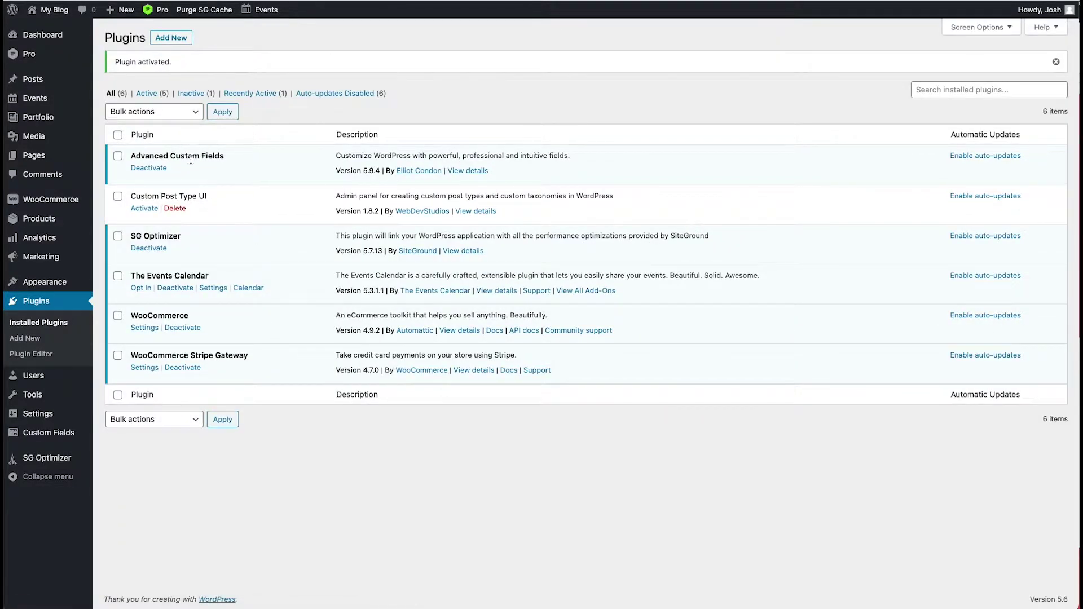
{"action": "left_click", "coordinate": [144, 209]}
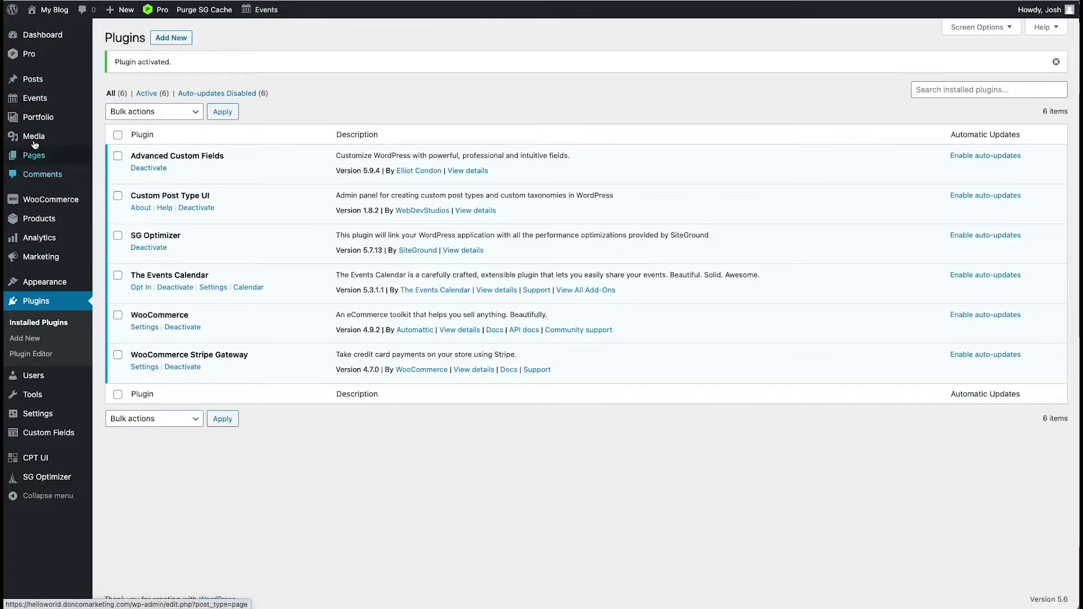
{"action": "mouse_move", "coordinate": [31, 197]}
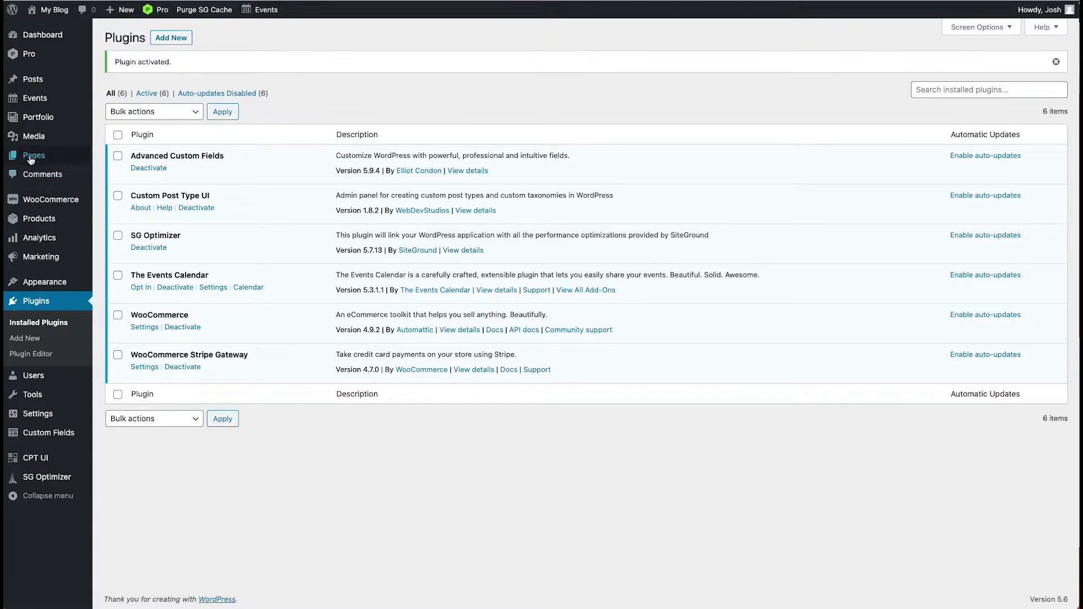
{"action": "mouse_move", "coordinate": [34, 158]}
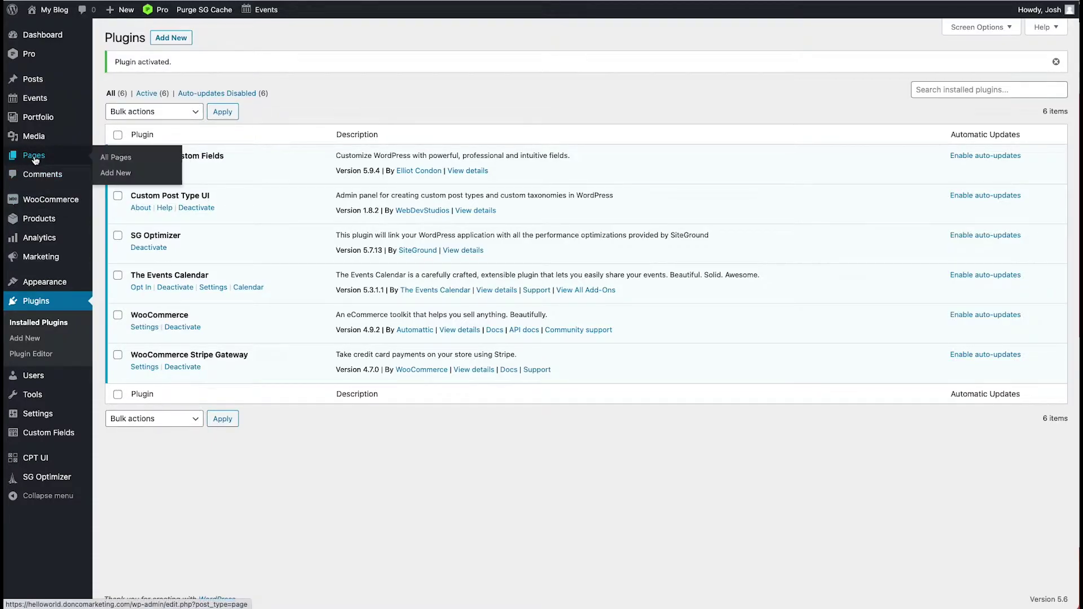
{"action": "mouse_move", "coordinate": [35, 120]}
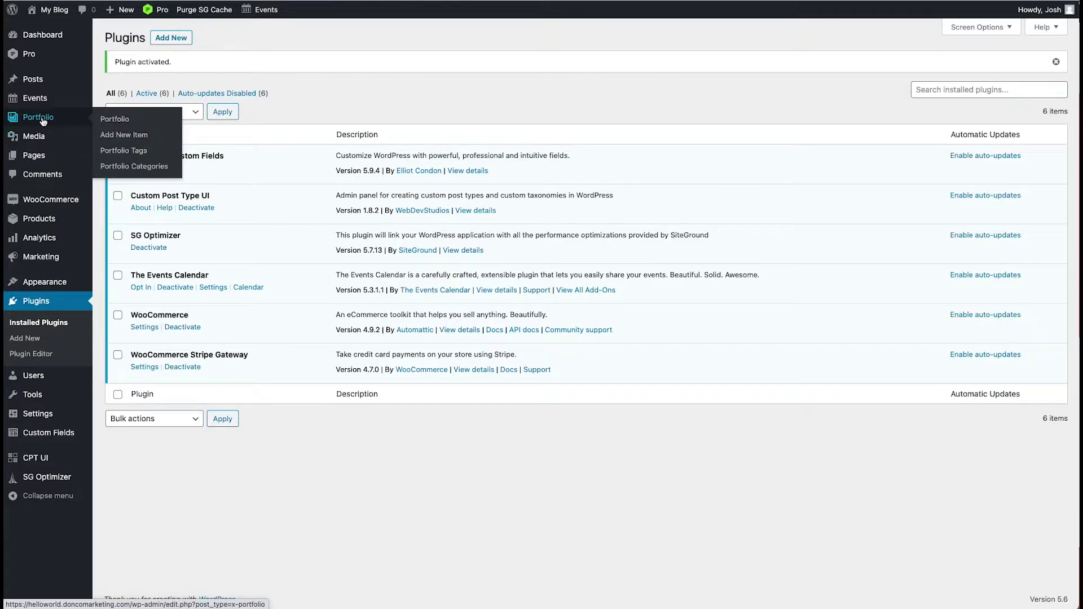
{"action": "mouse_move", "coordinate": [37, 83]}
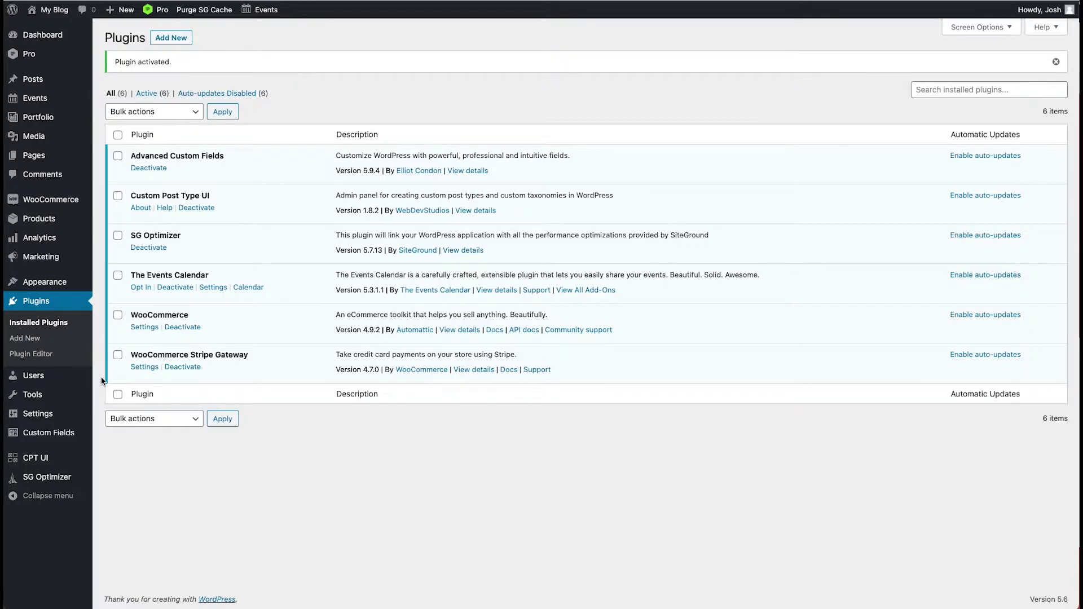
{"action": "mouse_move", "coordinate": [40, 460]}
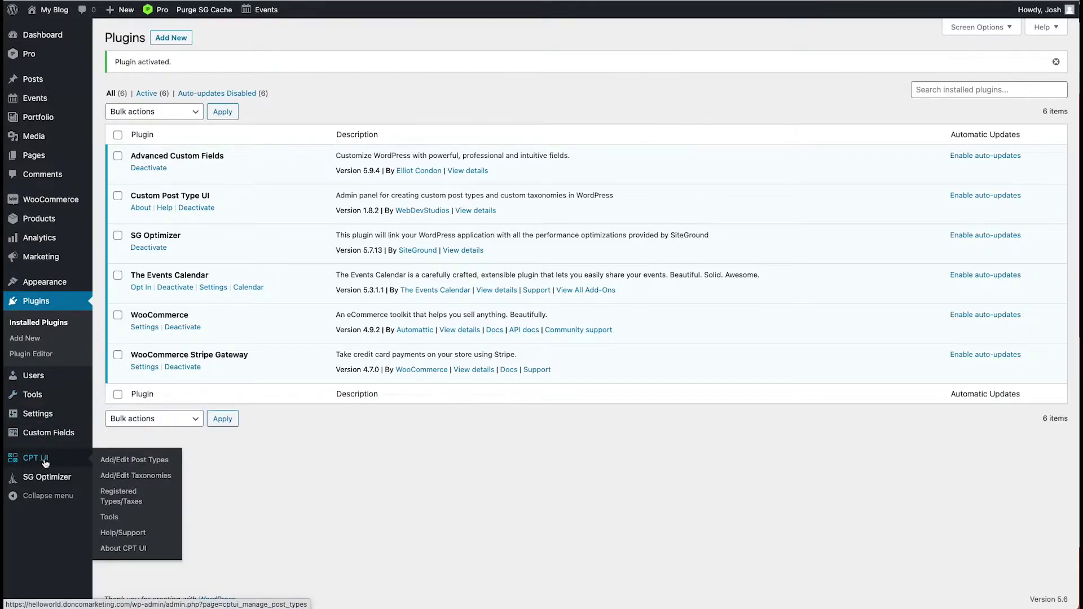
Enter post type slug 'businesses', plural label 'Businesses' and singular label 'Business'
{"action": "left_click", "coordinate": [132, 461]}
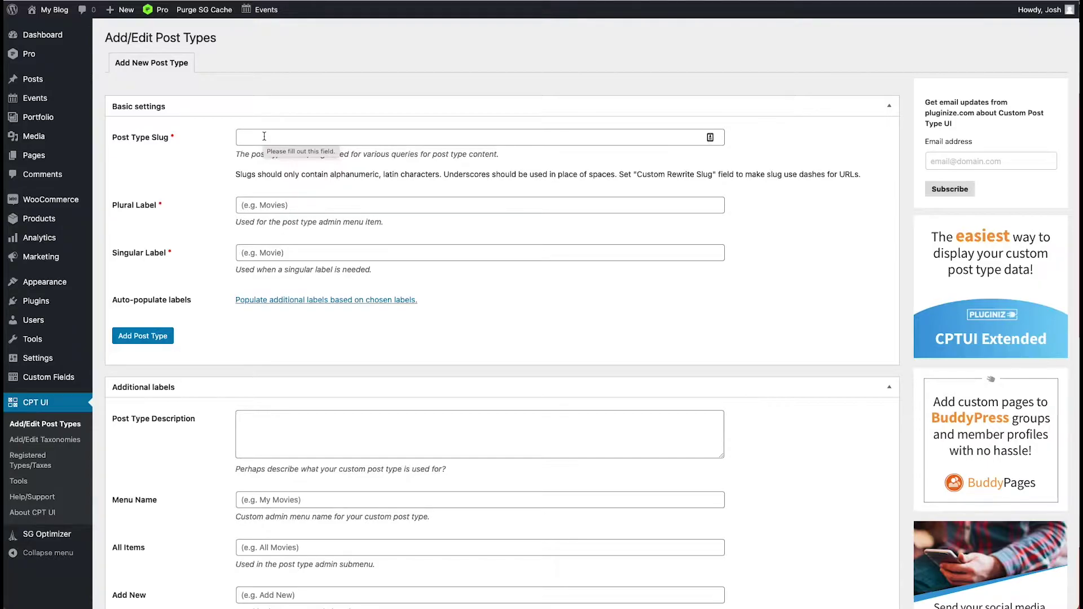
{"action": "left_click", "coordinate": [264, 136]}
{"action": "type", "text": "b"}
{"action": "left_click", "coordinate": [265, 159]}
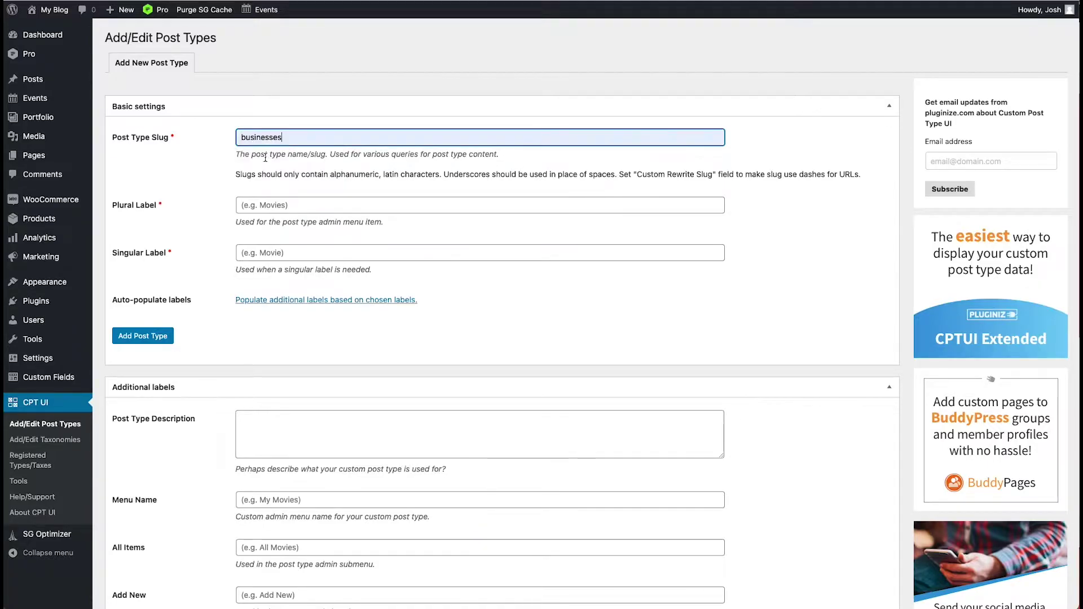
{"action": "left_click", "coordinate": [263, 207]}
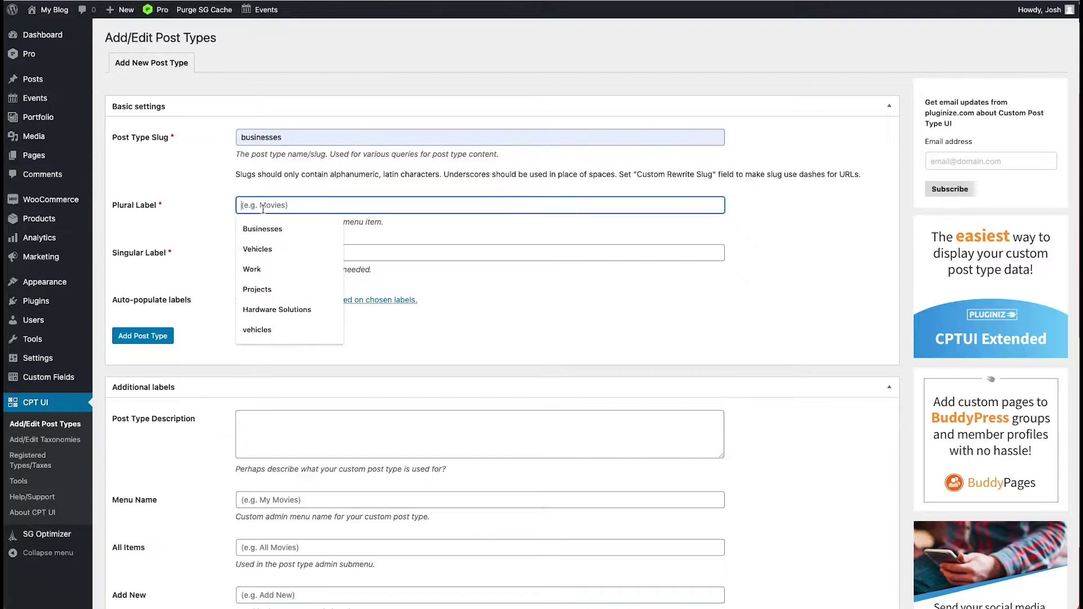
{"action": "type", "text": "Busin"}
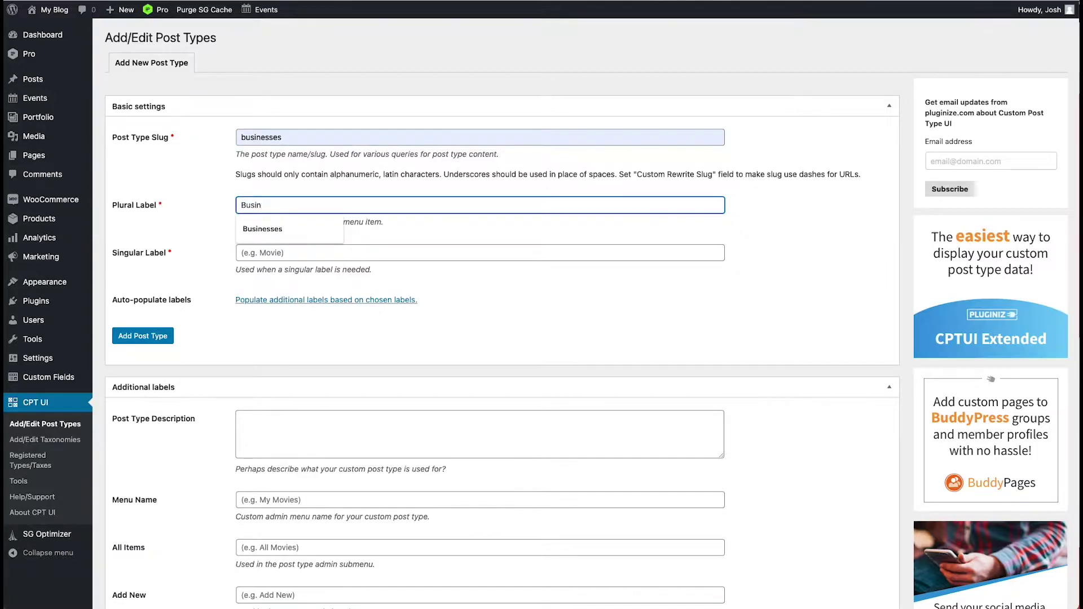
{"action": "type", "text": "esses"}
{"action": "key", "text": "Tab"}
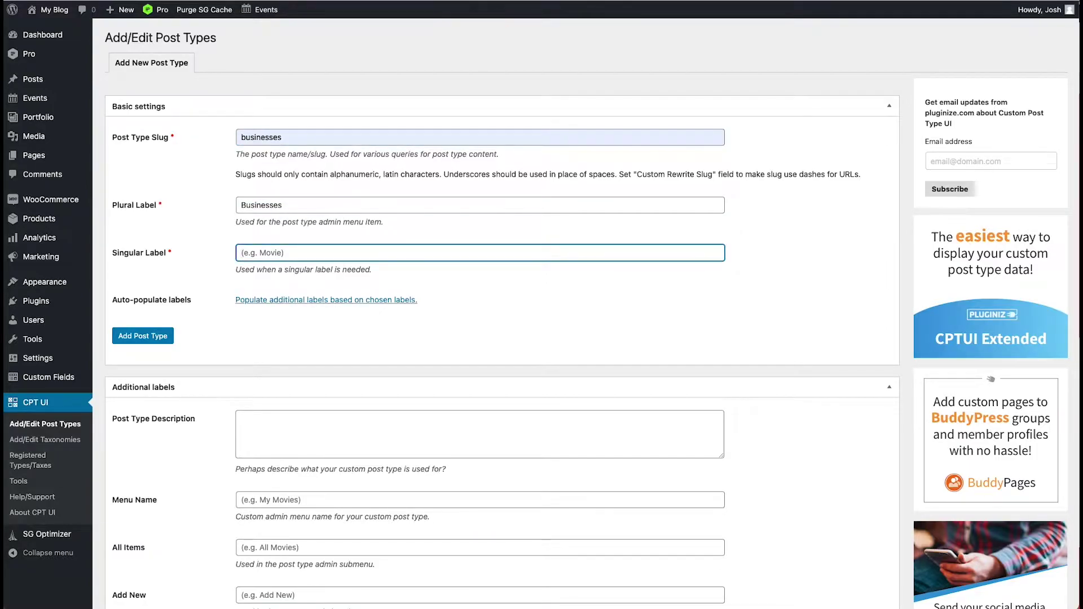
{"action": "type", "text": "Bus"}
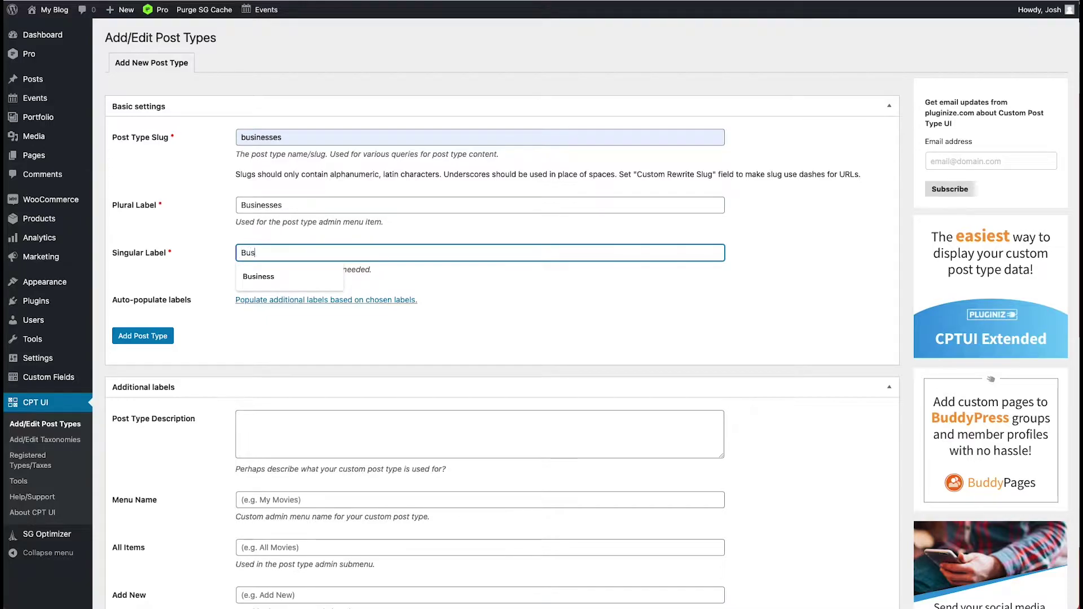
{"action": "type", "text": "iness"}
{"action": "key", "text": "Tab"}
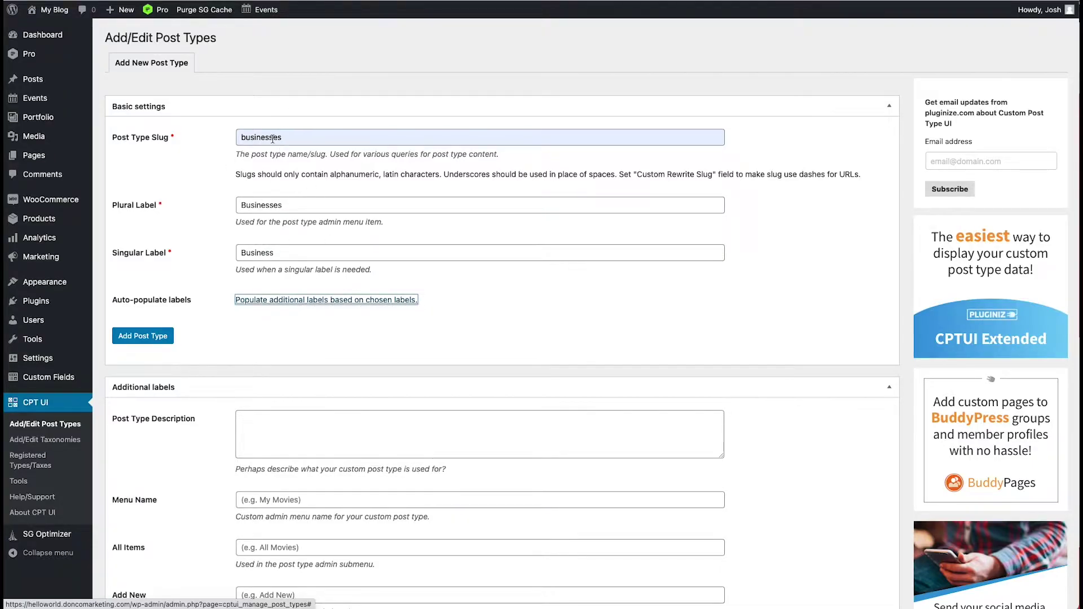
Auto-populate the additional labels and trim the Menu Name to 'Businesses'
{"action": "scroll", "coordinate": [254, 290], "scroll_direction": "down", "scroll_amount": 15}
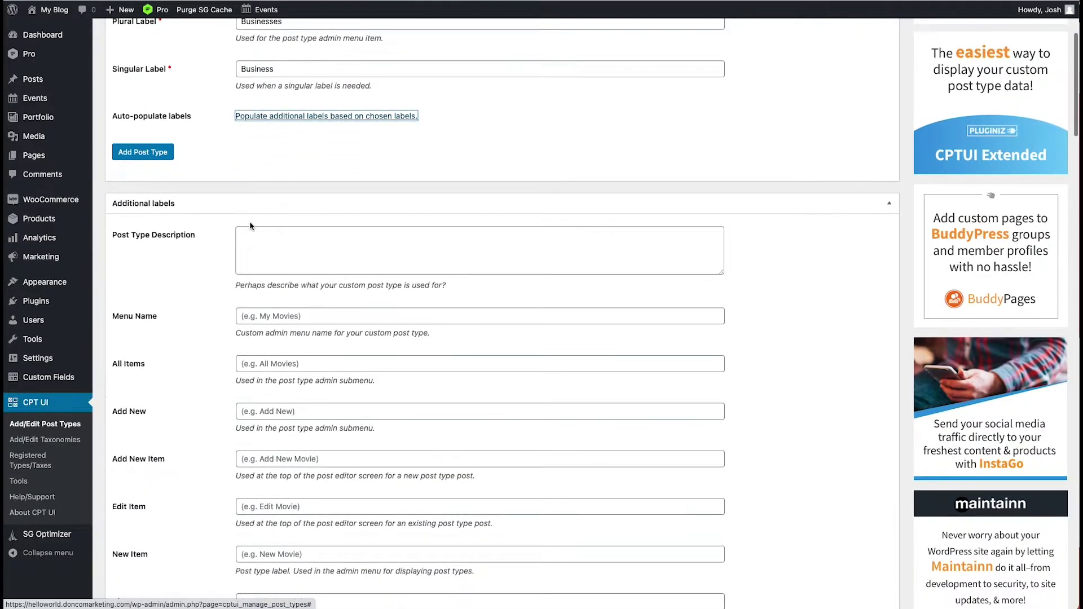
{"action": "scroll", "coordinate": [268, 482], "scroll_direction": "down", "scroll_amount": 9}
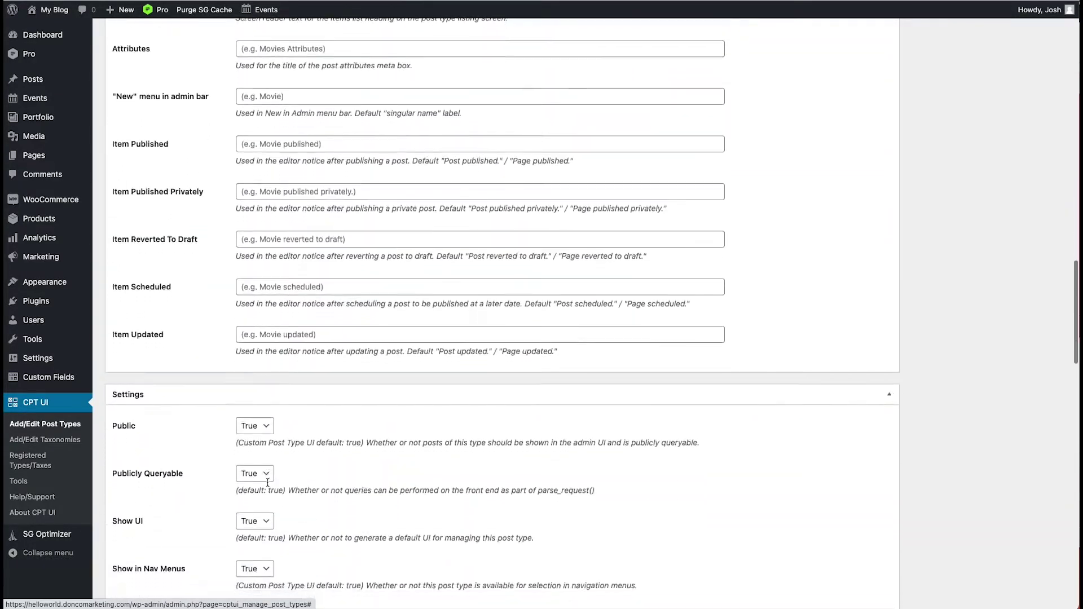
{"action": "scroll", "coordinate": [268, 483], "scroll_direction": "up", "scroll_amount": 20}
{"action": "scroll", "coordinate": [268, 482], "scroll_direction": "up", "scroll_amount": 2}
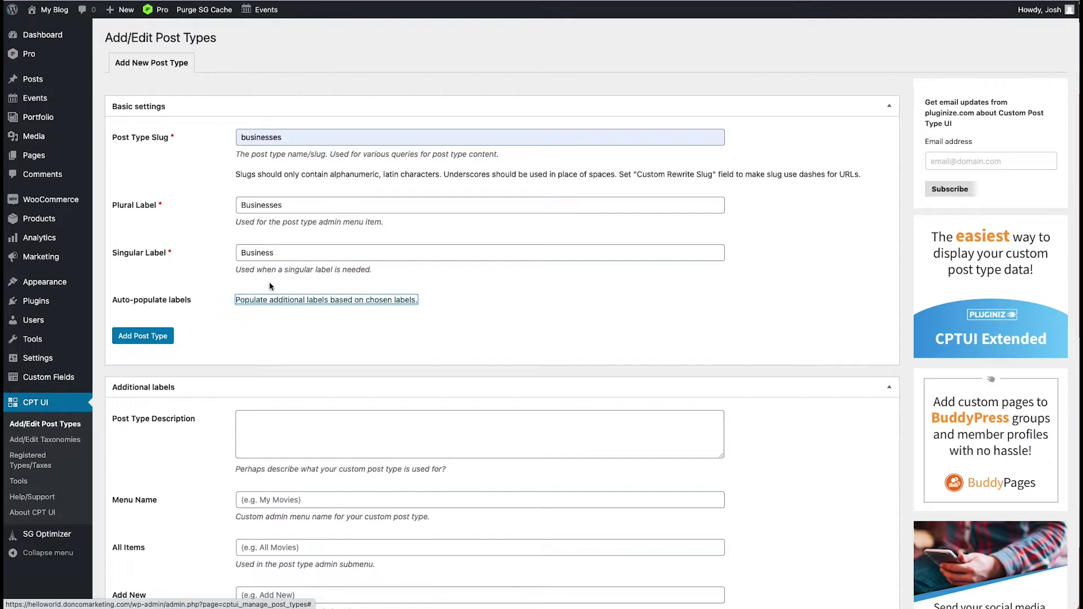
{"action": "left_click", "coordinate": [266, 300]}
{"action": "scroll", "coordinate": [264, 302], "scroll_direction": "down", "scroll_amount": 3}
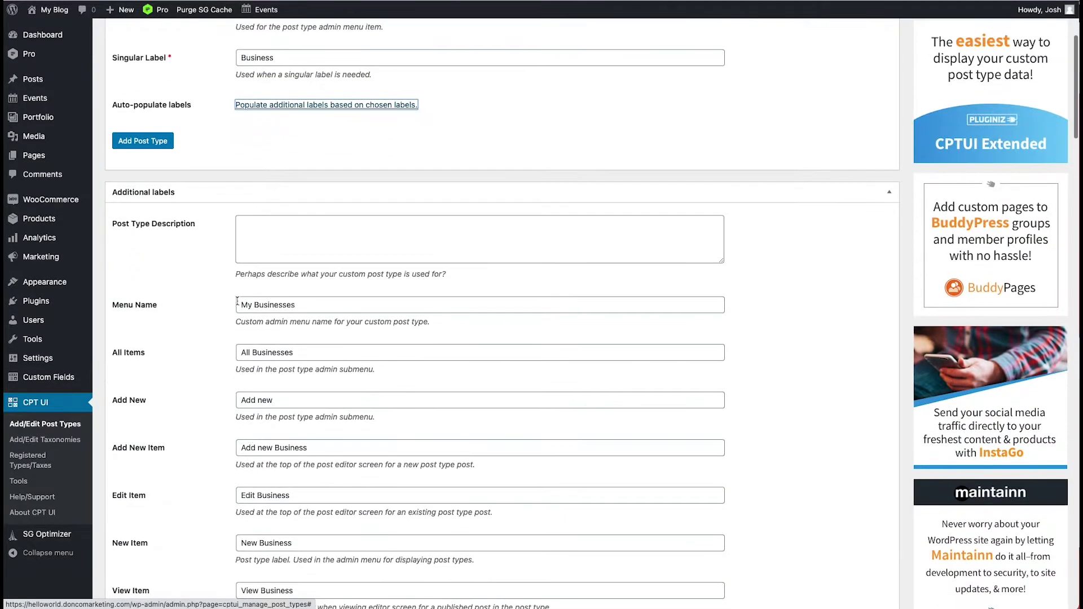
{"action": "left_click", "coordinate": [253, 304]}
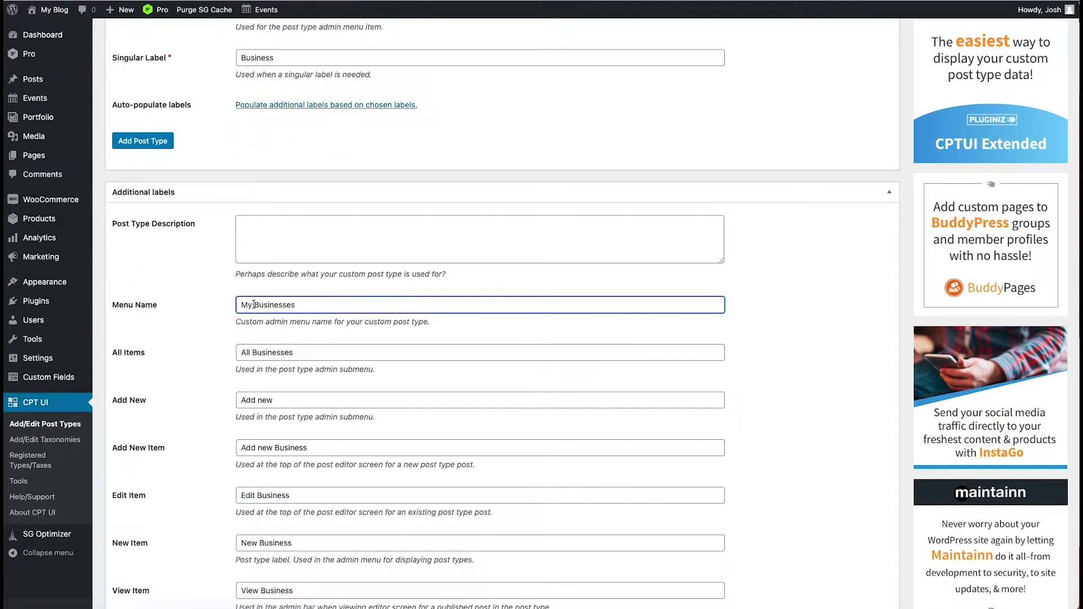
{"action": "key", "text": "shift+Home"}
{"action": "key", "text": "BackSpace"}
{"action": "left_click", "coordinate": [167, 317]}
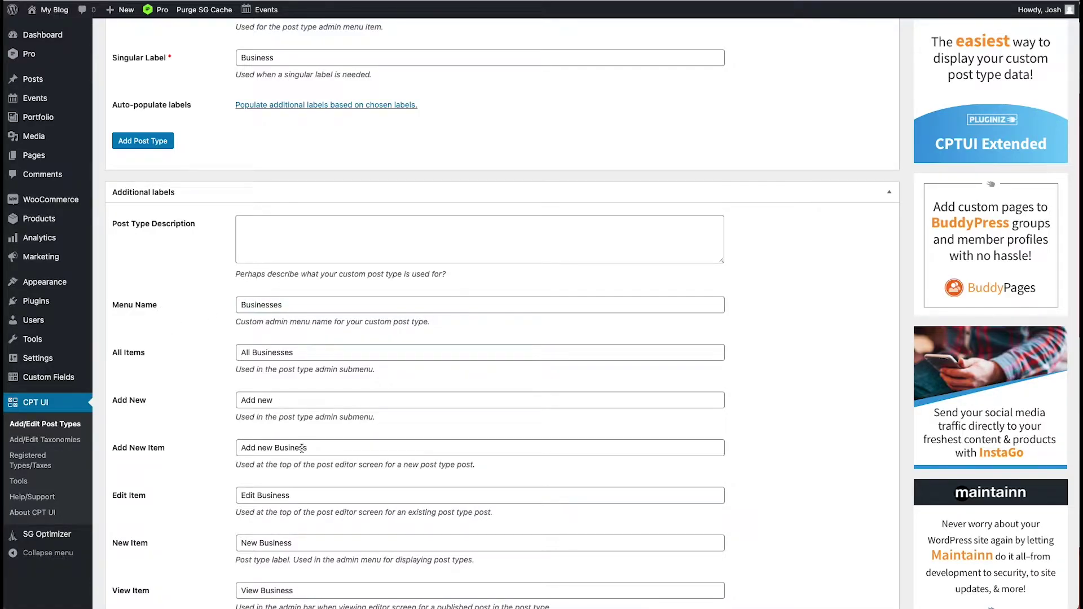
Save the form with Add Post Type to register Businesses
{"action": "scroll", "coordinate": [250, 309], "scroll_direction": "down", "scroll_amount": 20}
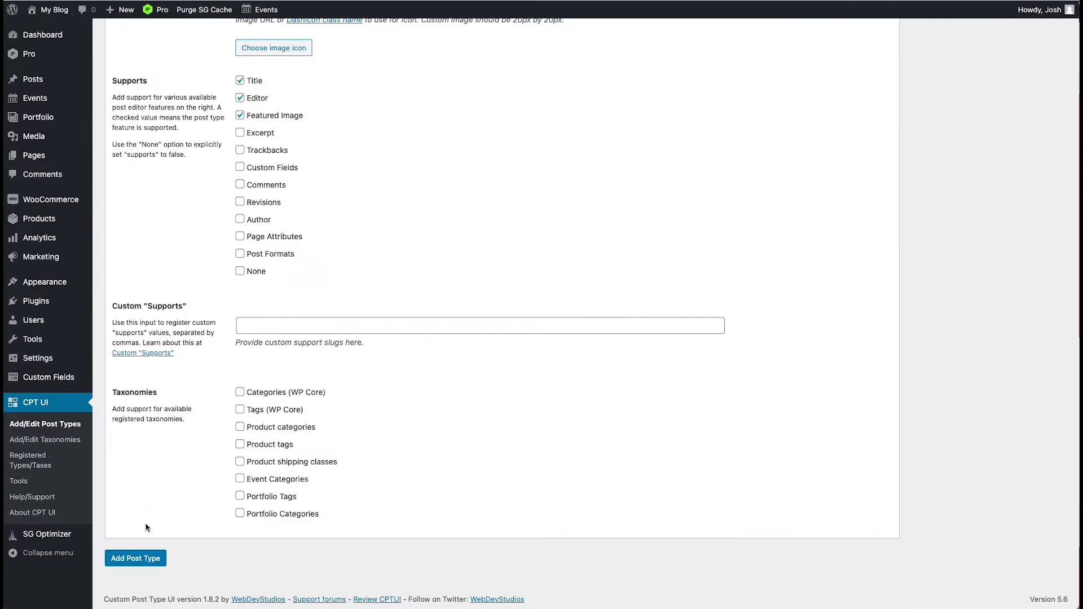
{"action": "left_click", "coordinate": [127, 559]}
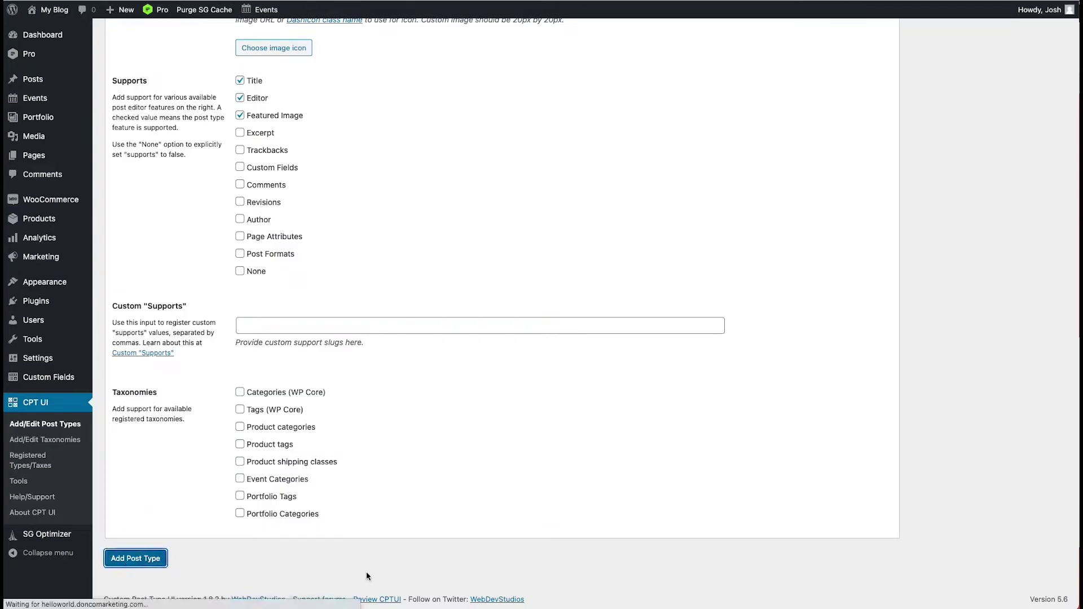
{"action": "scroll", "coordinate": [214, 285], "scroll_direction": "down", "scroll_amount": 20}
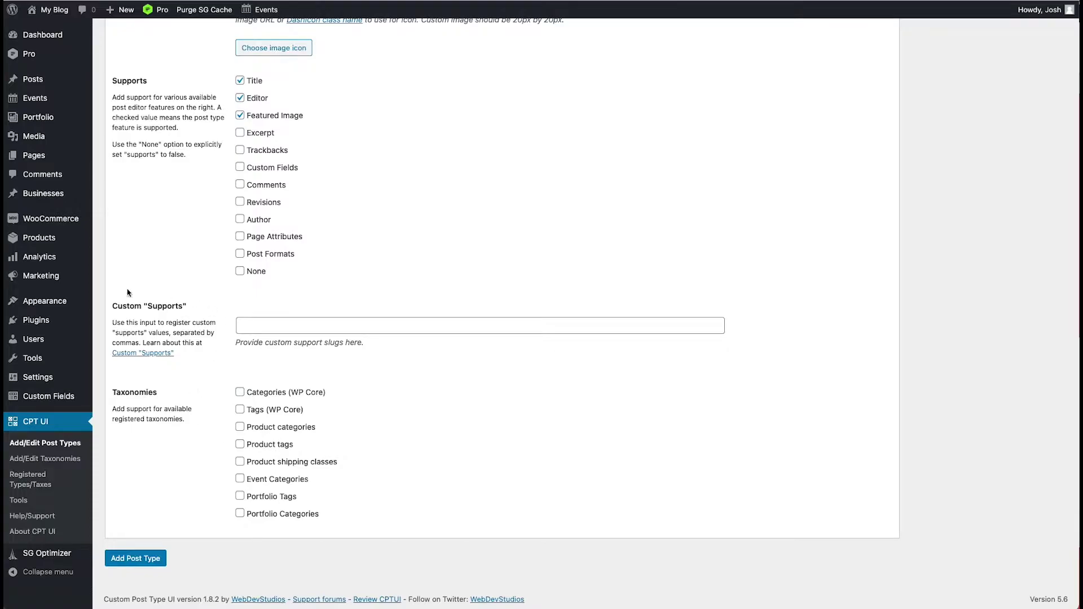
{"action": "scroll", "coordinate": [160, 309], "scroll_direction": "up", "scroll_amount": 3}
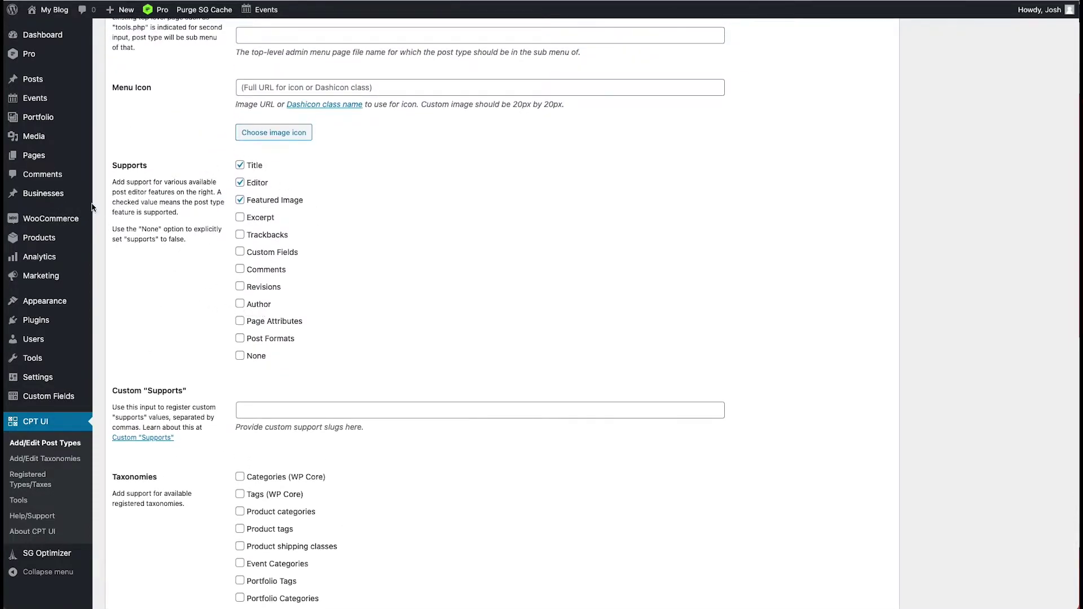
{"action": "mouse_move", "coordinate": [67, 198]}
Open All Businesses, start a new entry, then leave the editor for the empty list
{"action": "left_click", "coordinate": [49, 194]}
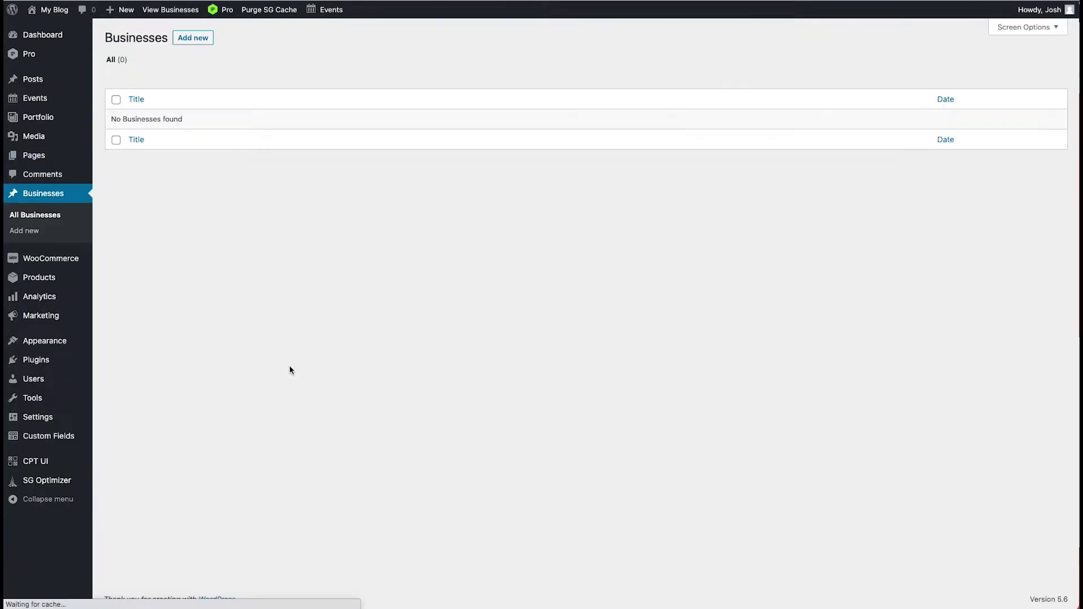
{"action": "left_click", "coordinate": [187, 40]}
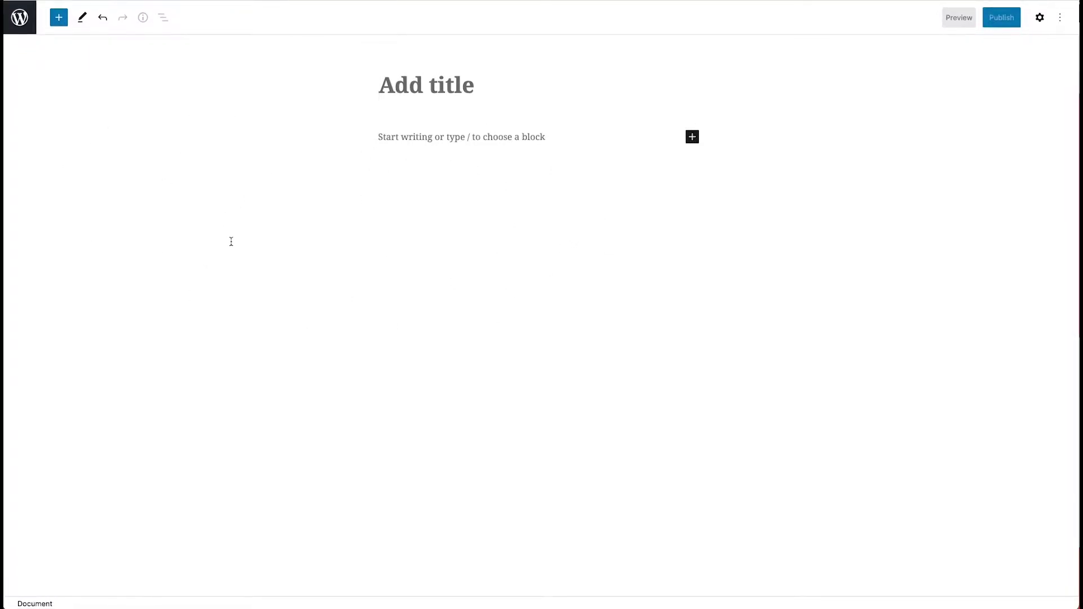
{"action": "left_click", "coordinate": [25, 14]}
{"action": "left_click", "coordinate": [96, 215]}
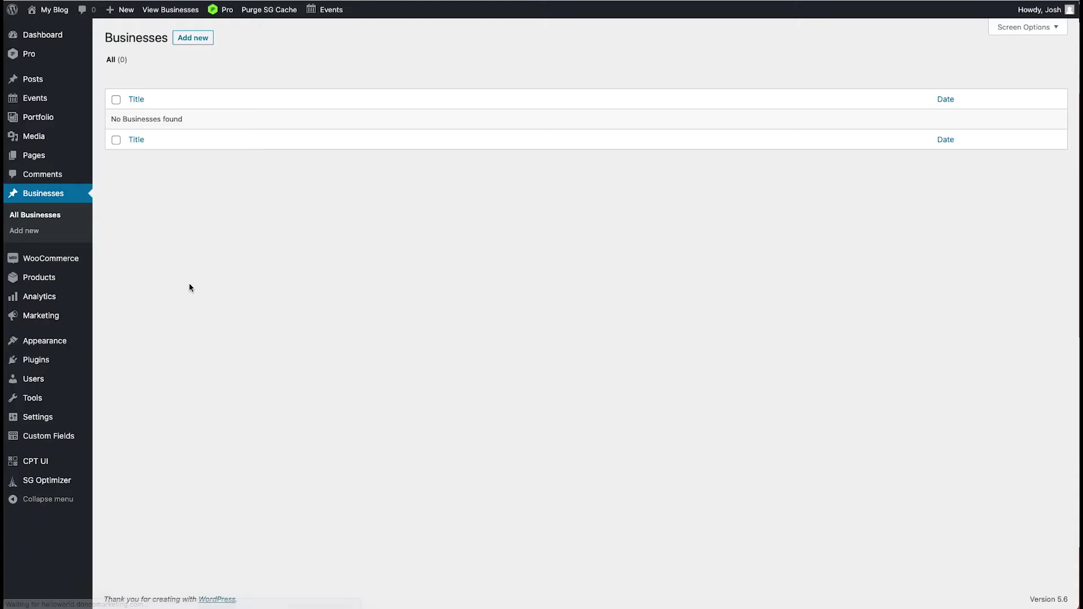
Create an ACF field group 'Businesses' with location rule Post Type is equal to Business
{"action": "left_click", "coordinate": [44, 442]}
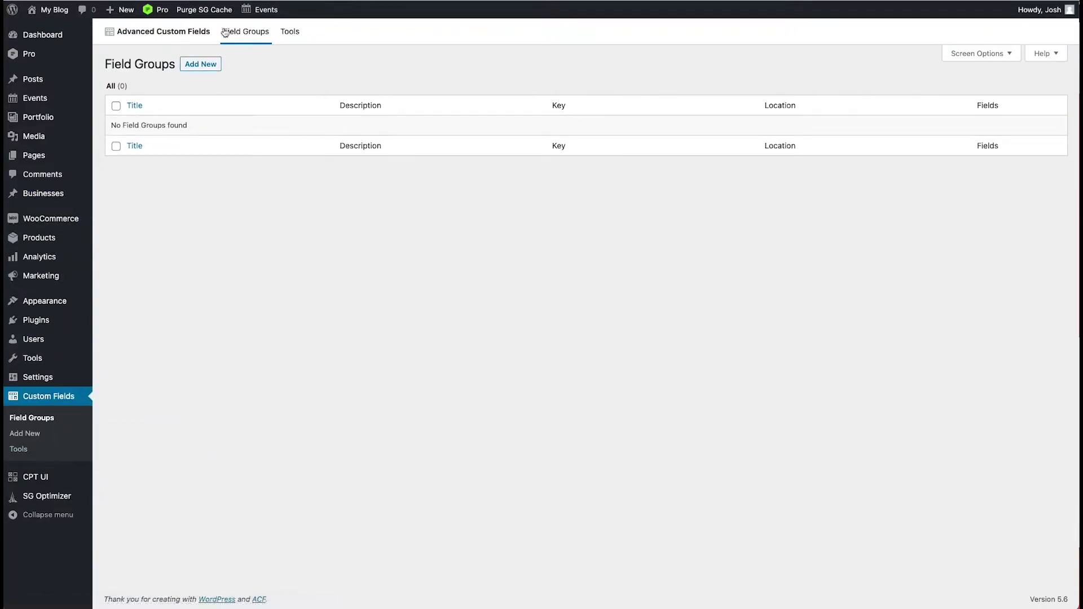
{"action": "left_click", "coordinate": [195, 66]}
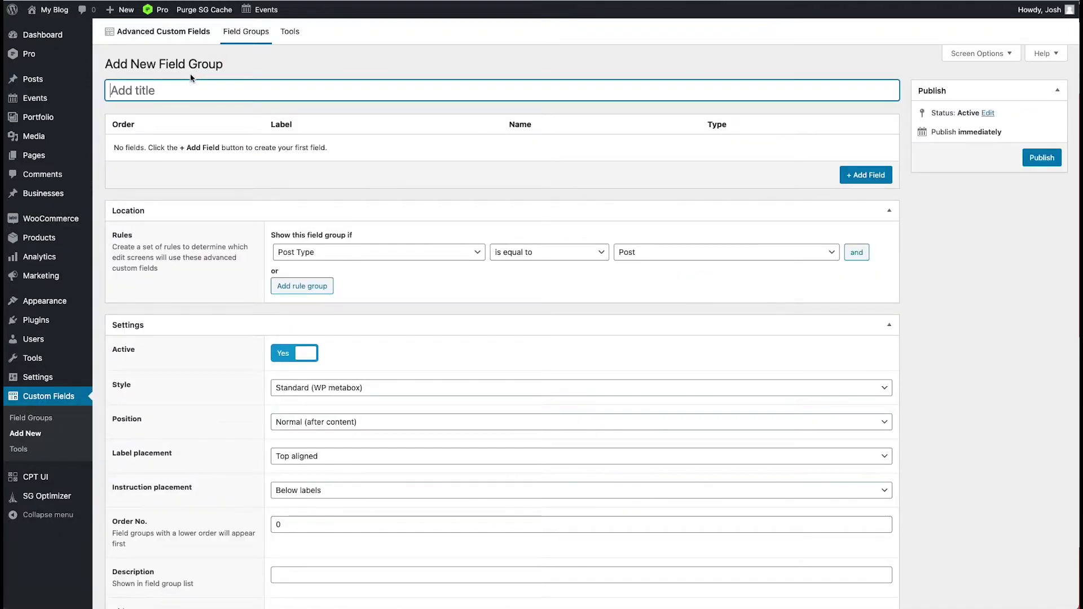
{"action": "type", "text": "Businesses"}
{"action": "key", "text": "Tab"}
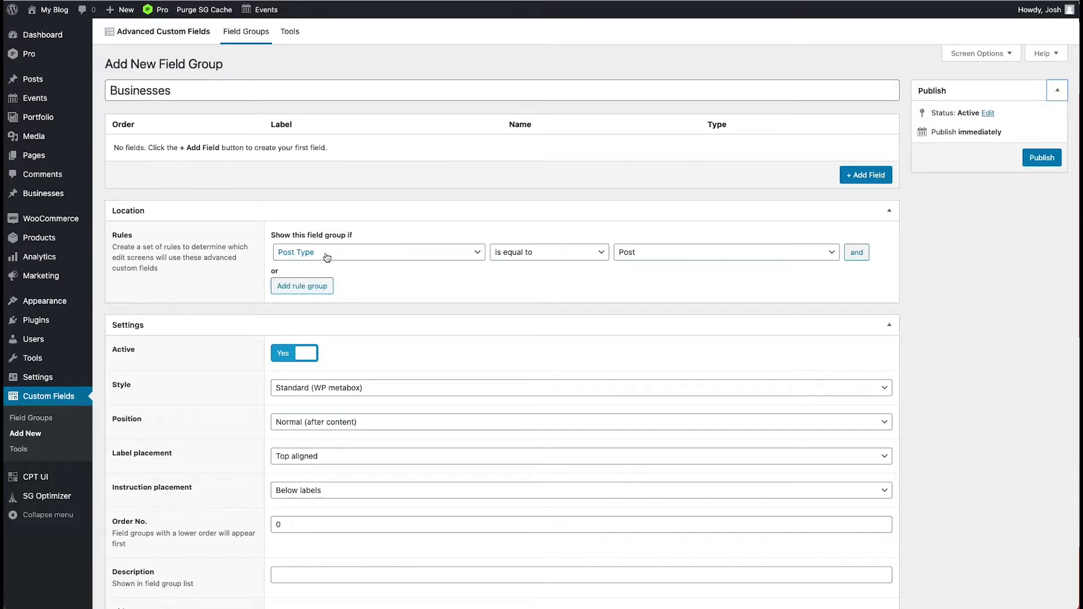
{"action": "left_click", "coordinate": [673, 259]}
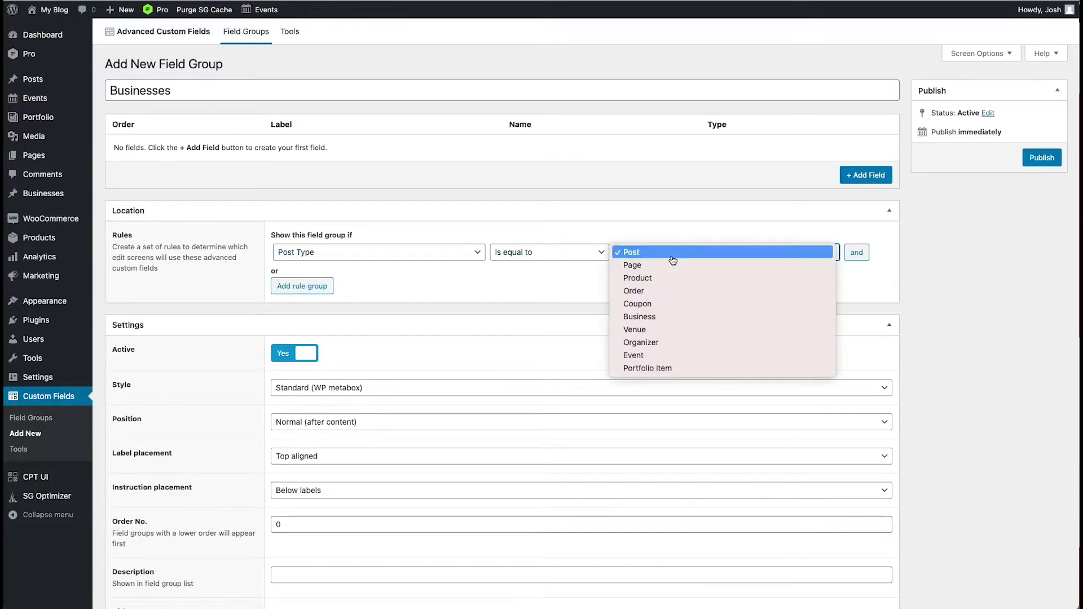
{"action": "left_click", "coordinate": [728, 316]}
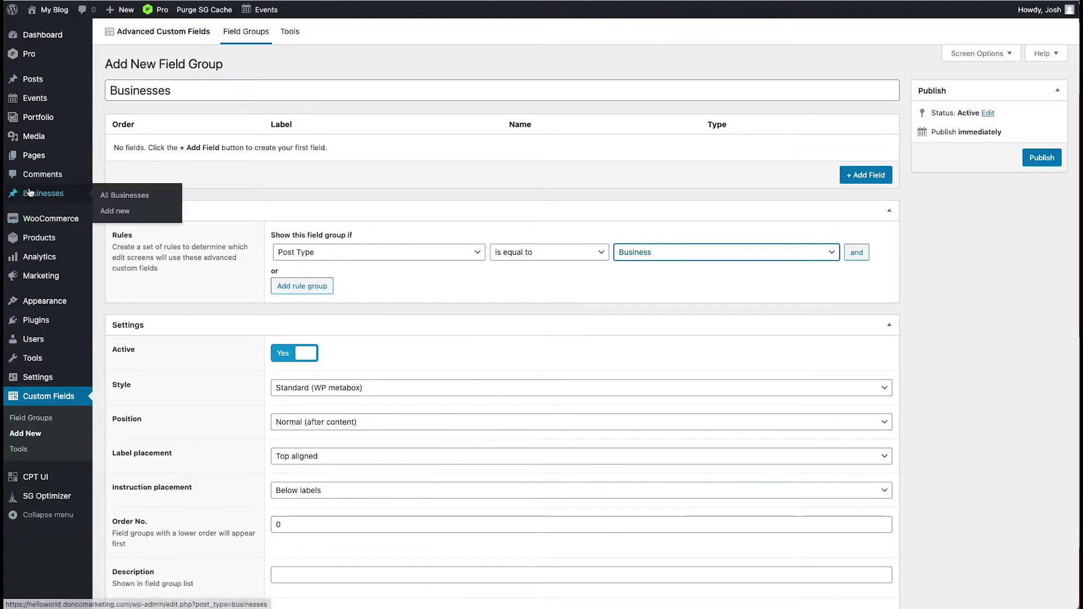
{"action": "mouse_move", "coordinate": [37, 197]}
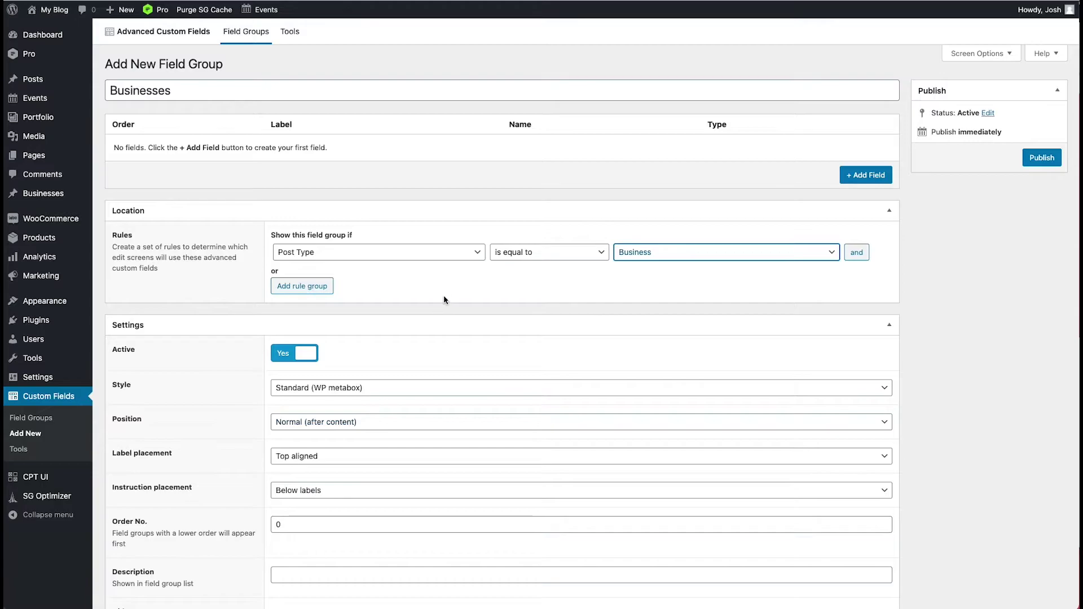
Add a 'Location' Text Area field with instructions 'Add an address here.' and placeholder '123 Happy Lane'
{"action": "left_click", "coordinate": [866, 174]}
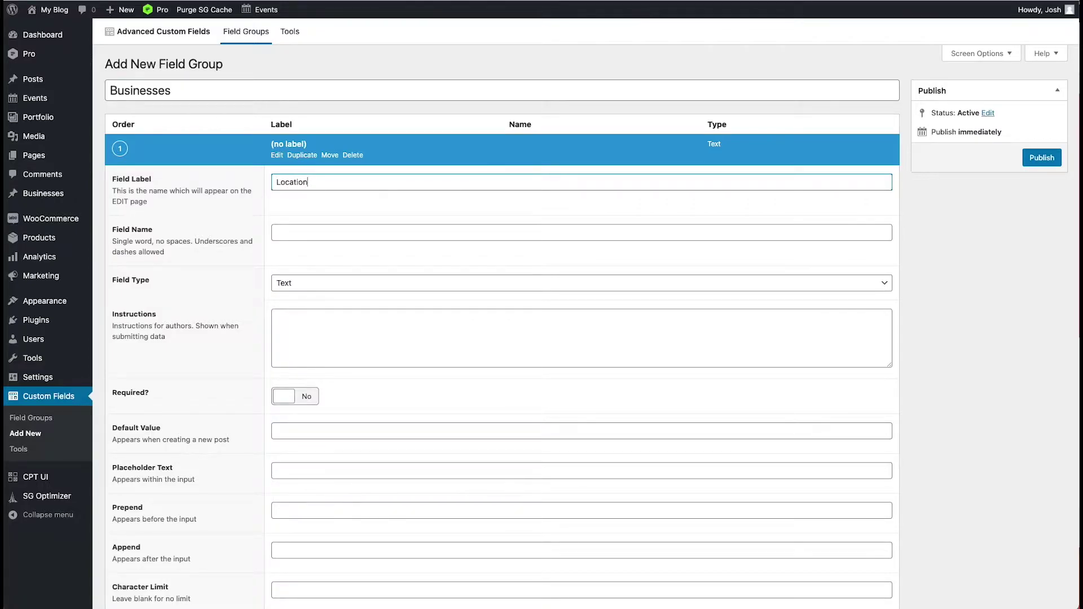
{"action": "key", "text": "Tab"}
{"action": "left_click", "coordinate": [327, 287]}
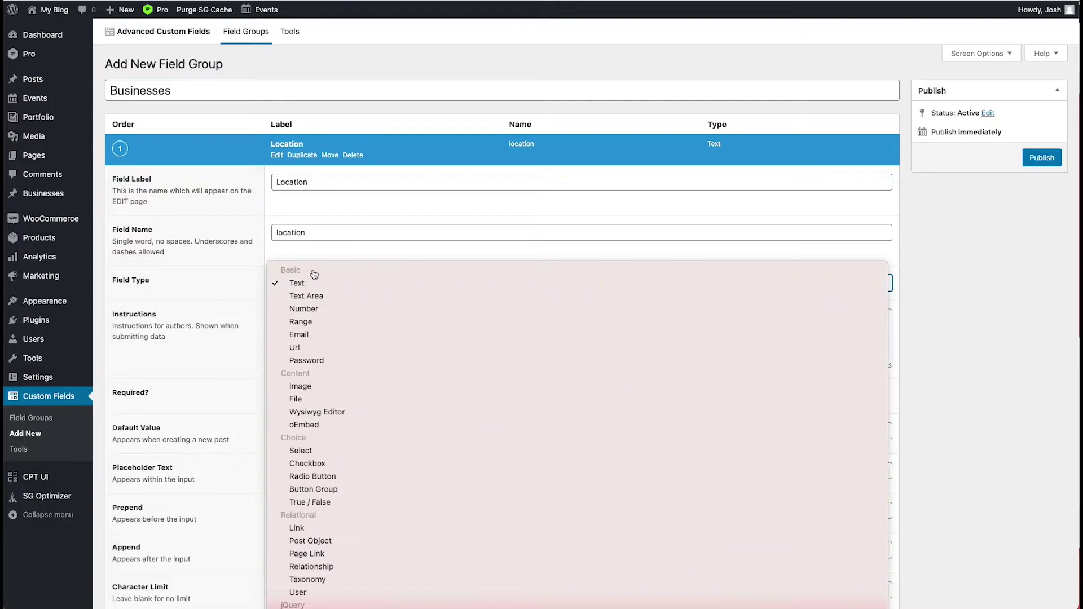
{"action": "left_click", "coordinate": [311, 296]}
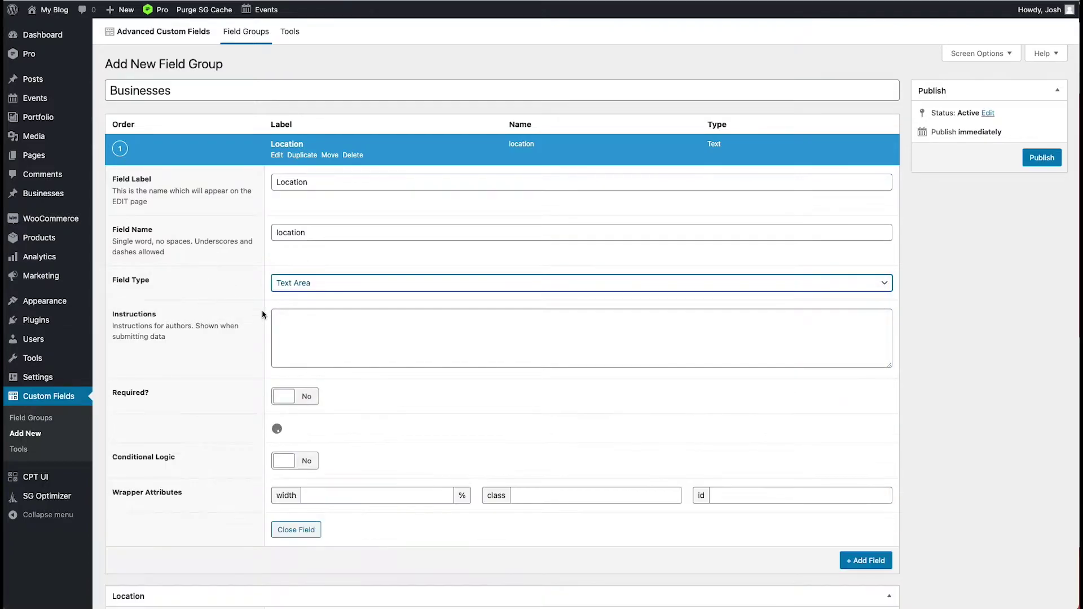
{"action": "left_click", "coordinate": [328, 332]}
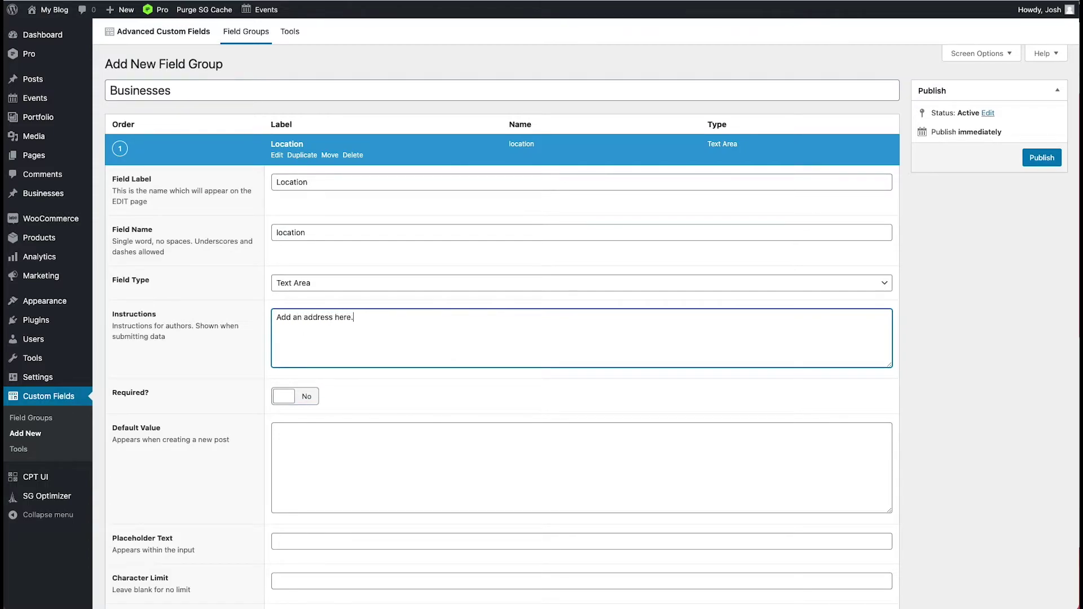
{"action": "scroll", "coordinate": [295, 350], "scroll_direction": "down", "scroll_amount": 3}
{"action": "left_click", "coordinate": [339, 364]}
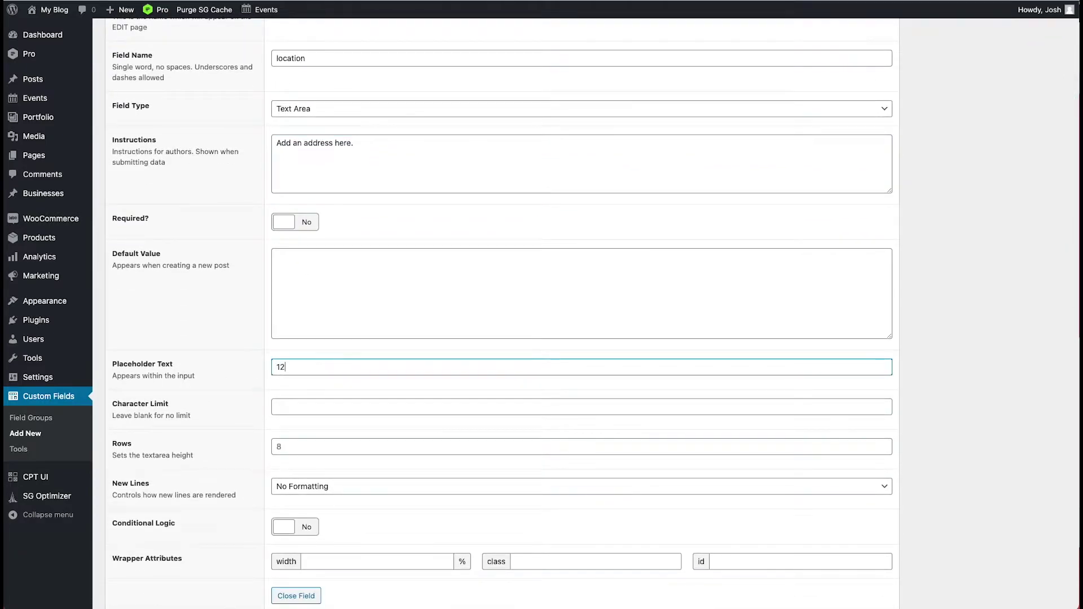
{"action": "type", "text": "123 Happy Lane"}
{"action": "key", "text": "Tab"}
{"action": "scroll", "coordinate": [383, 352], "scroll_direction": "down", "scroll_amount": 4}
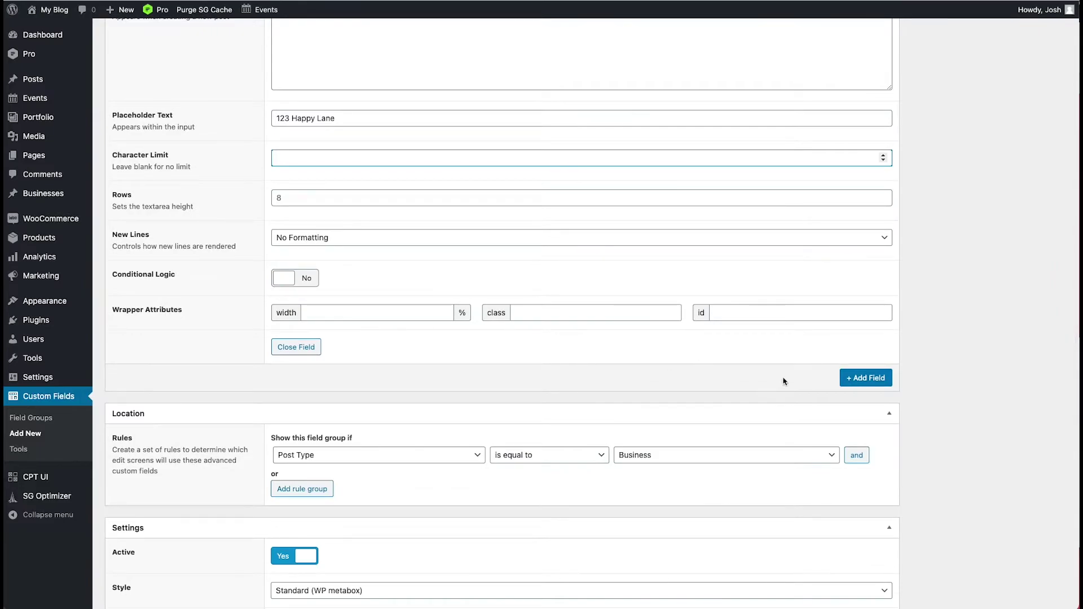
Add a 'Business Industry' field named business_industry
{"action": "left_click", "coordinate": [862, 378]}
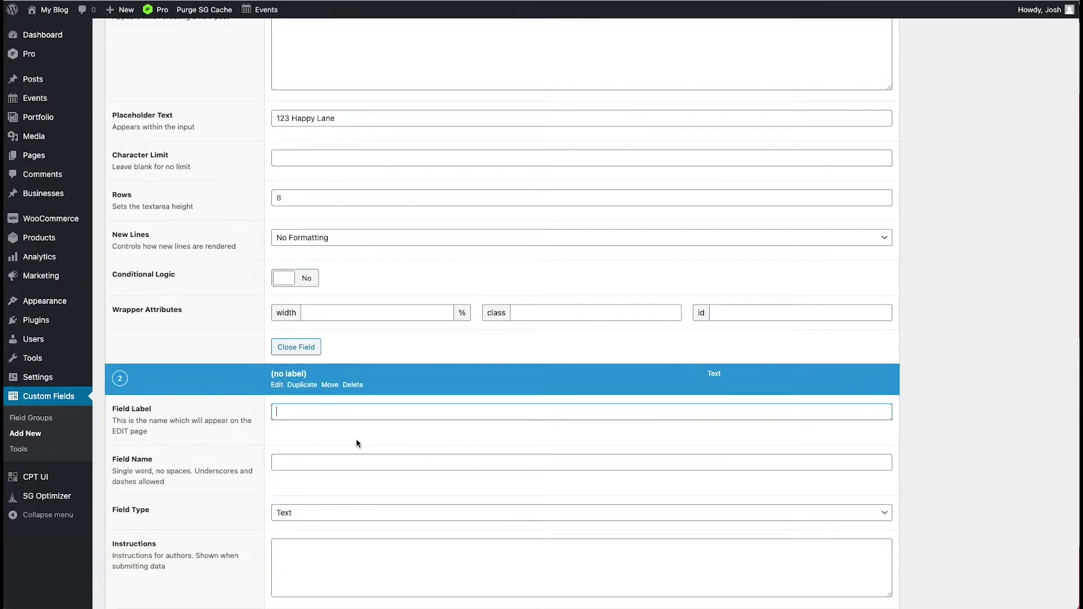
{"action": "type", "text": "Business Industry"}
{"action": "key", "text": "Tab"}
{"action": "scroll", "coordinate": [357, 449], "scroll_direction": "down", "scroll_amount": 3}
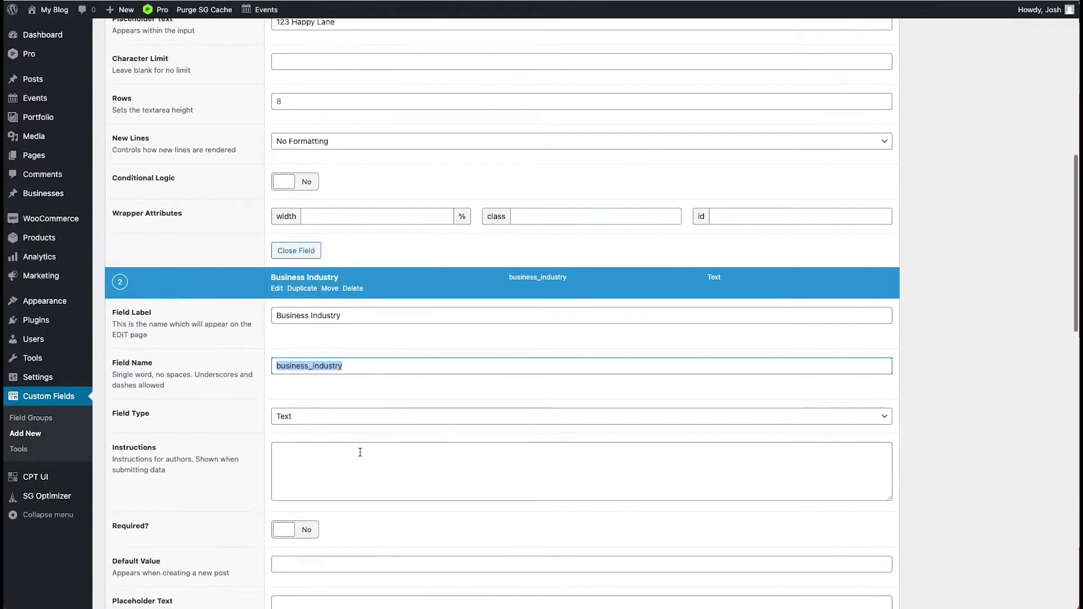
{"action": "scroll", "coordinate": [207, 485], "scroll_direction": "down", "scroll_amount": 10}
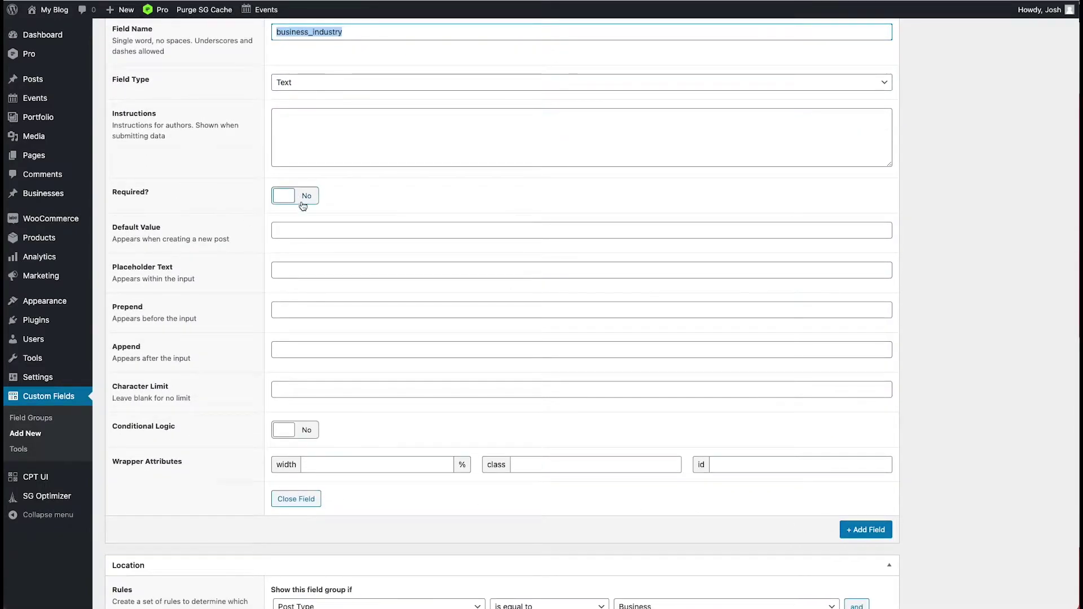
Add a 'Business Phone' Text field, then publish the Businesses field group
{"action": "left_click", "coordinate": [866, 529]}
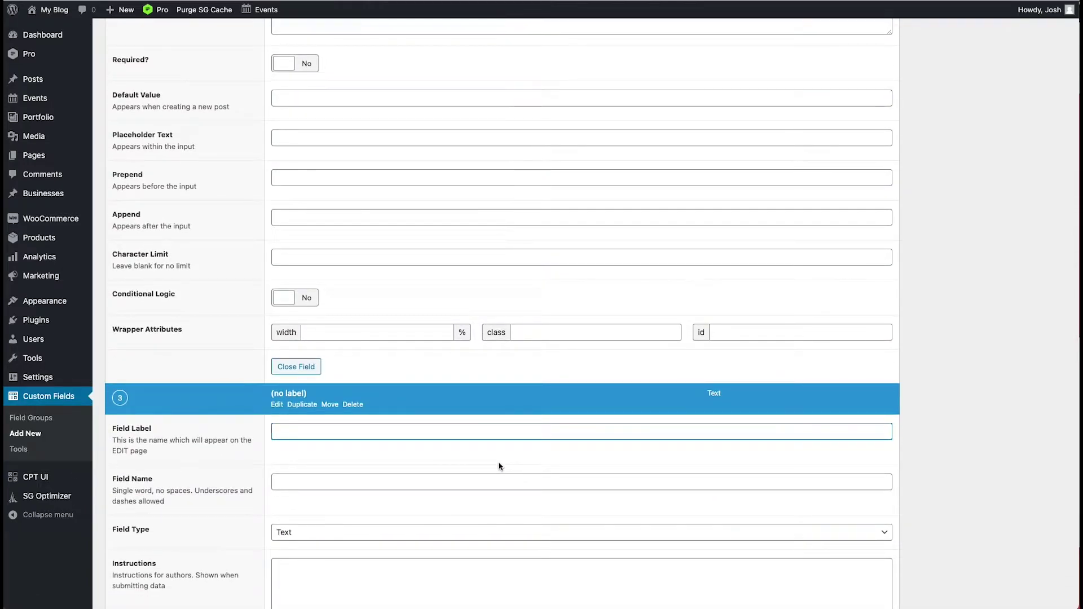
{"action": "type", "text": "Business Phone"}
{"action": "key", "text": "Tab"}
{"action": "key", "text": "Tab"}
{"action": "key", "text": "space"}
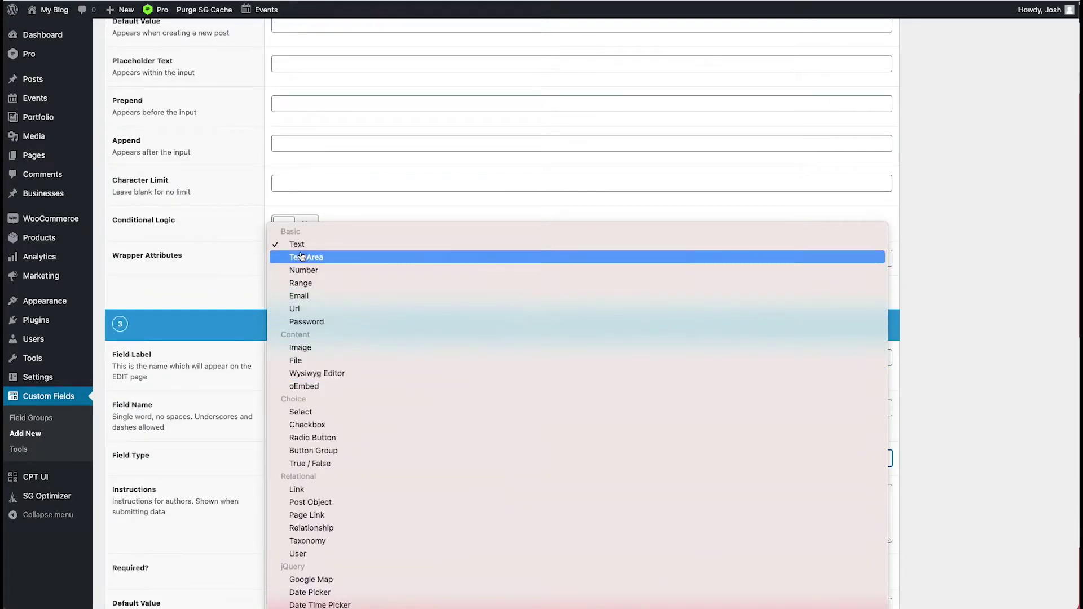
{"action": "key", "text": "Escape"}
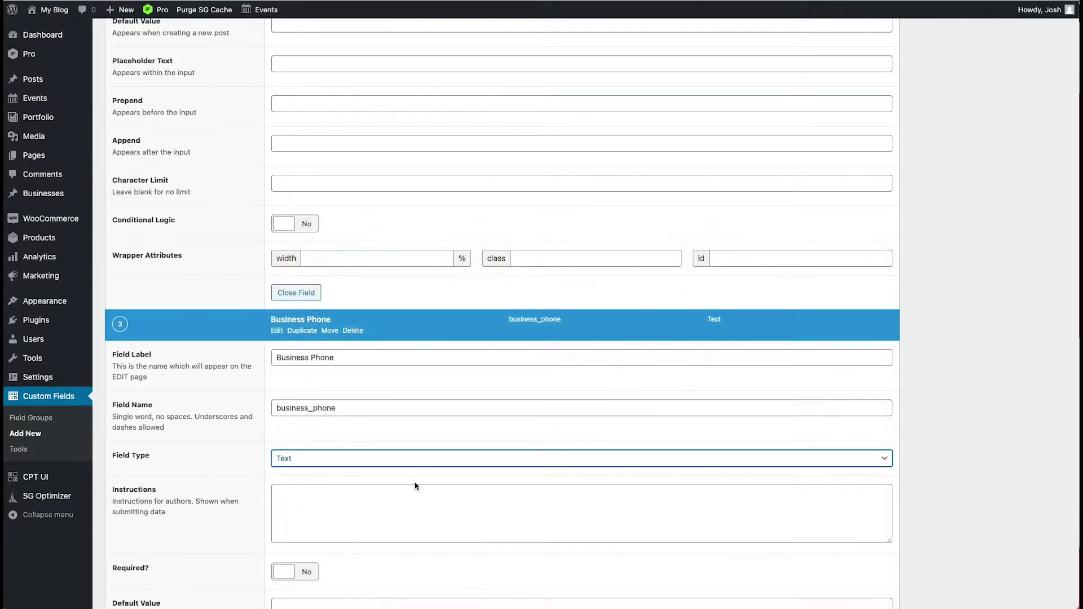
{"action": "scroll", "coordinate": [422, 486], "scroll_direction": "down", "scroll_amount": 6}
{"action": "scroll", "coordinate": [694, 510], "scroll_direction": "up", "scroll_amount": 15}
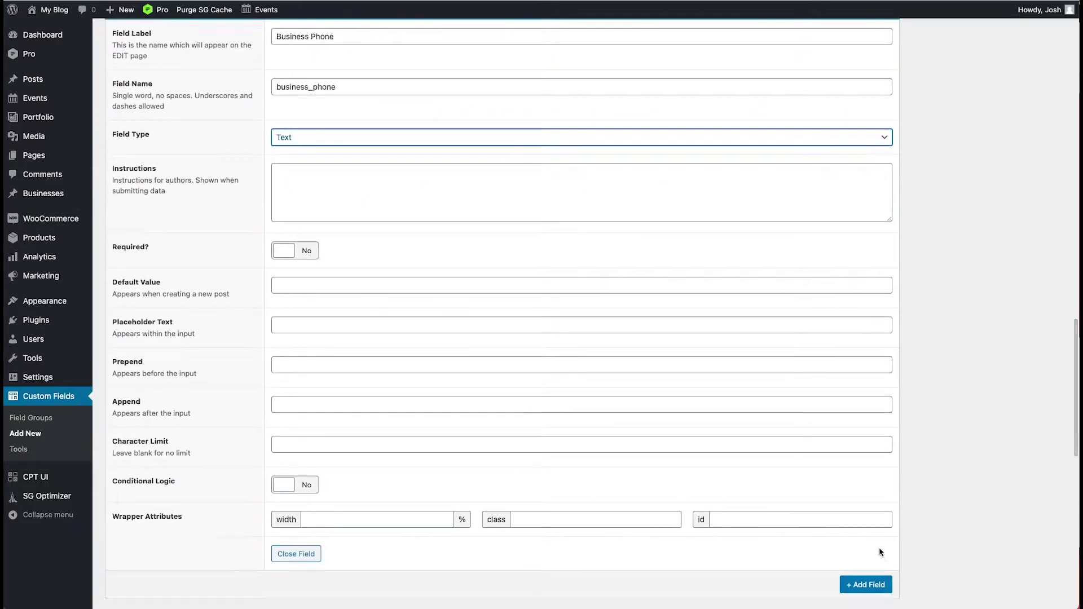
{"action": "scroll", "coordinate": [947, 259], "scroll_direction": "up", "scroll_amount": 15}
{"action": "left_click", "coordinate": [1042, 158]}
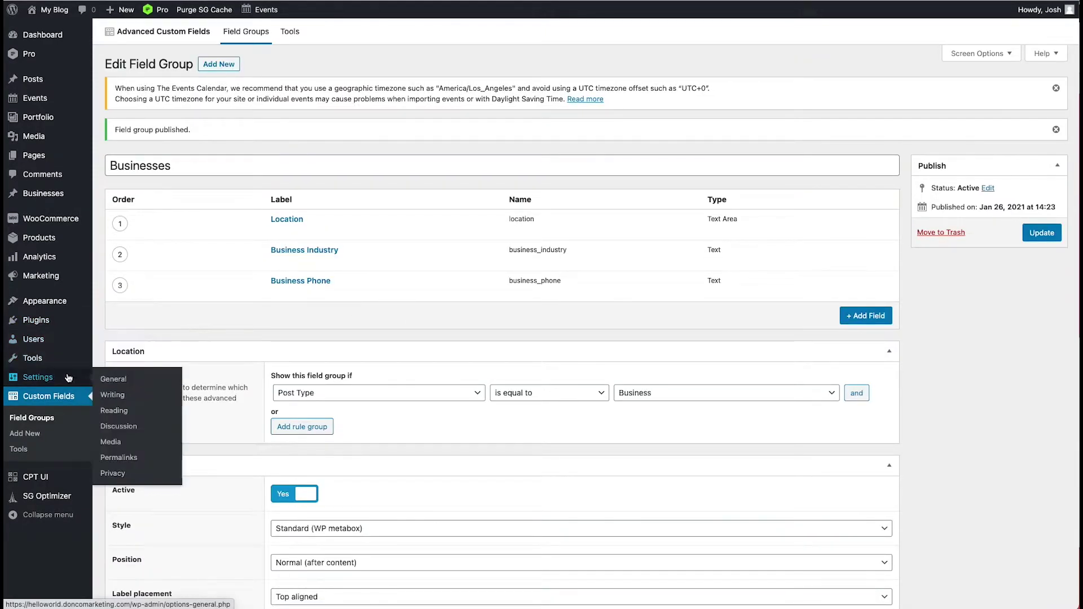
Start a new business entry titled 'Apple Computers'
{"action": "left_click", "coordinate": [39, 193]}
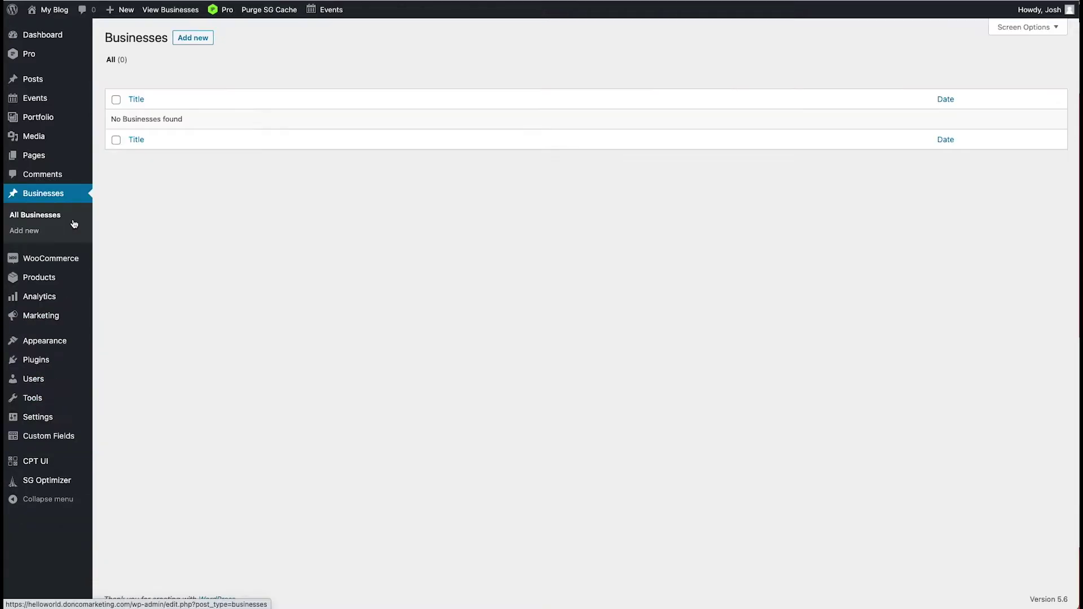
{"action": "left_click", "coordinate": [198, 39]}
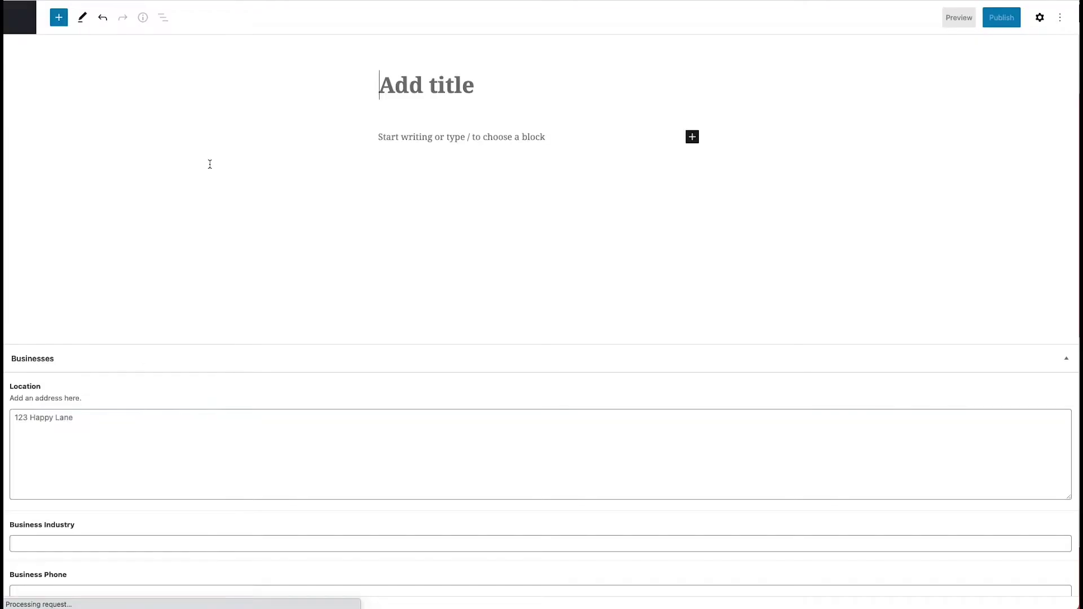
{"action": "type", "text": "Appl"}
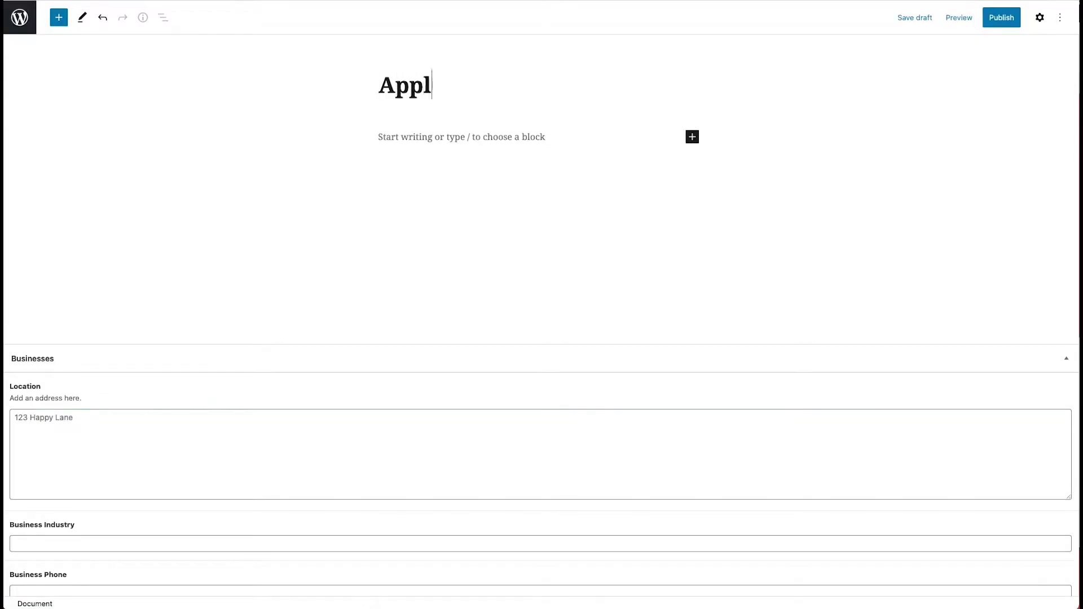
{"action": "type", "text": "e Computers"}
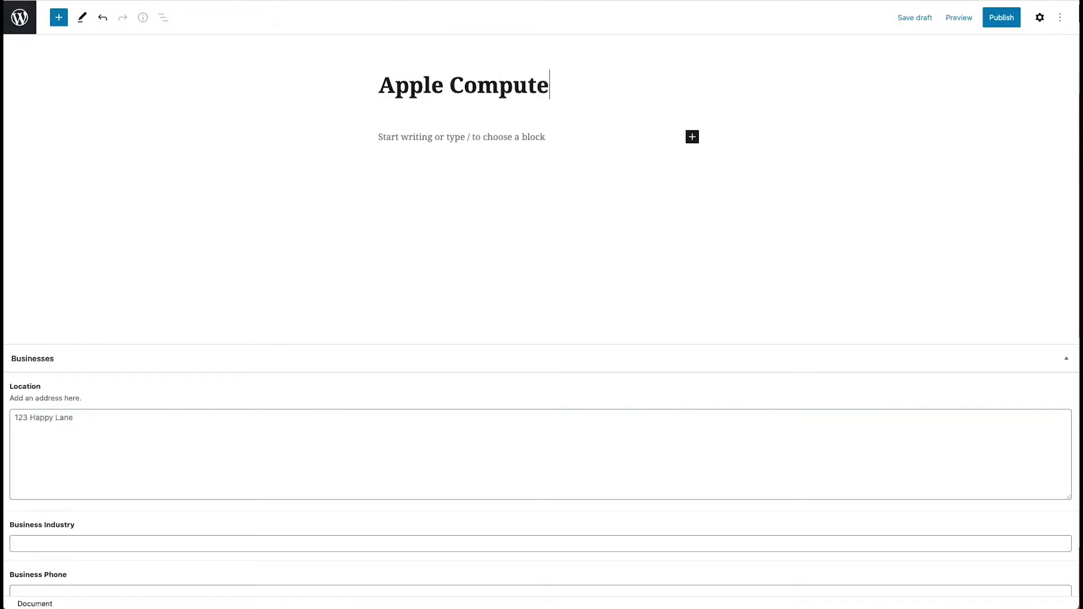
{"action": "left_click", "coordinate": [72, 446]}
{"action": "left_click", "coordinate": [63, 544]}
{"action": "left_click", "coordinate": [54, 588]}
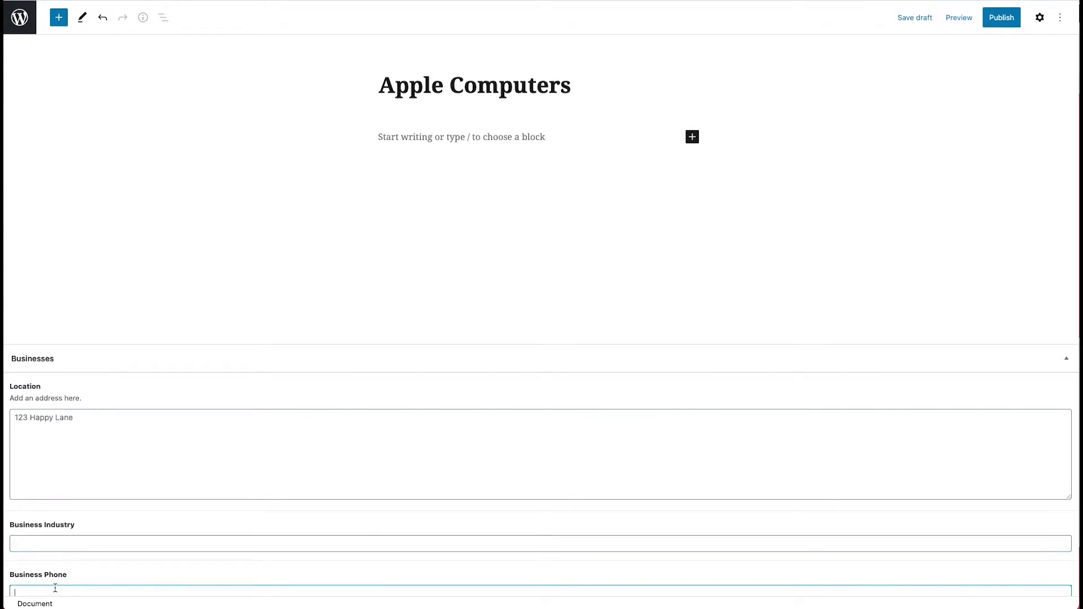
Fill in the address, Technology industry and phone number, publish, and return to the businesses list
{"action": "left_click", "coordinate": [93, 440]}
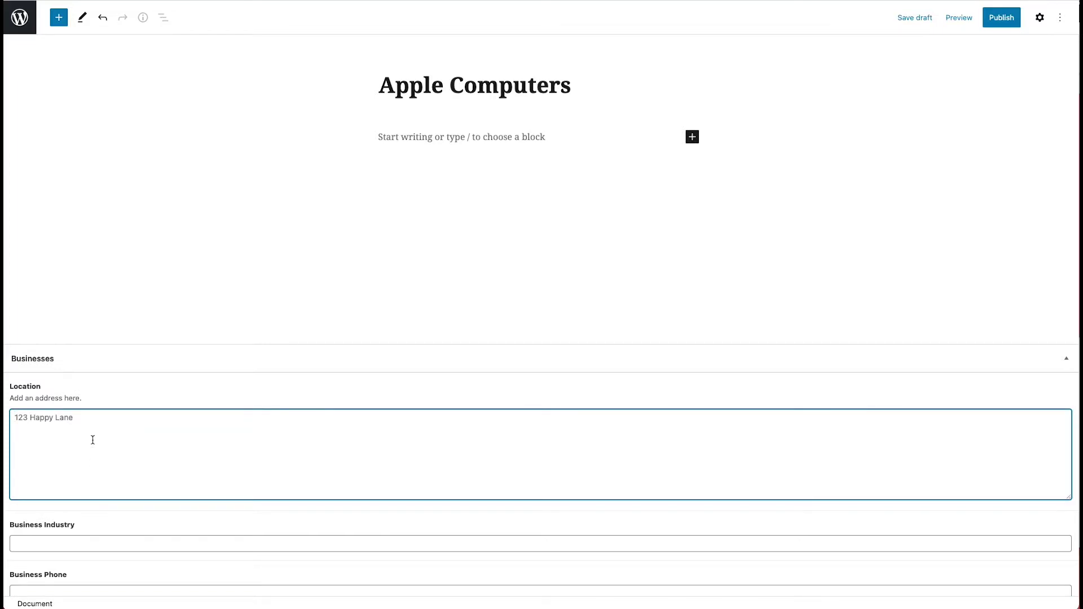
{"action": "type", "text": "555 California Lane"}
{"action": "left_click", "coordinate": [15, 543]}
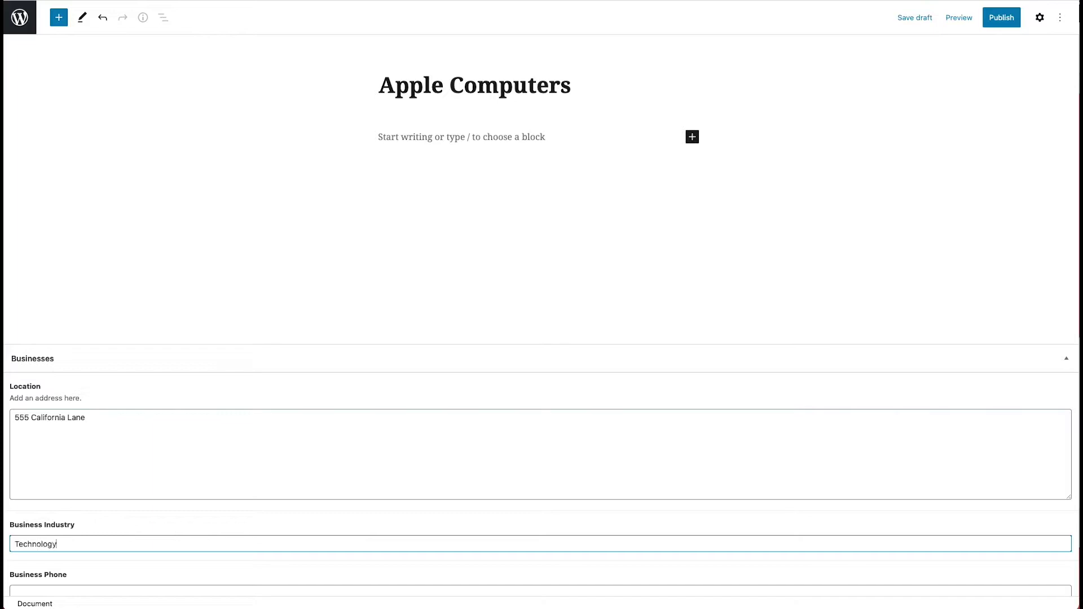
{"action": "left_click", "coordinate": [15, 592]}
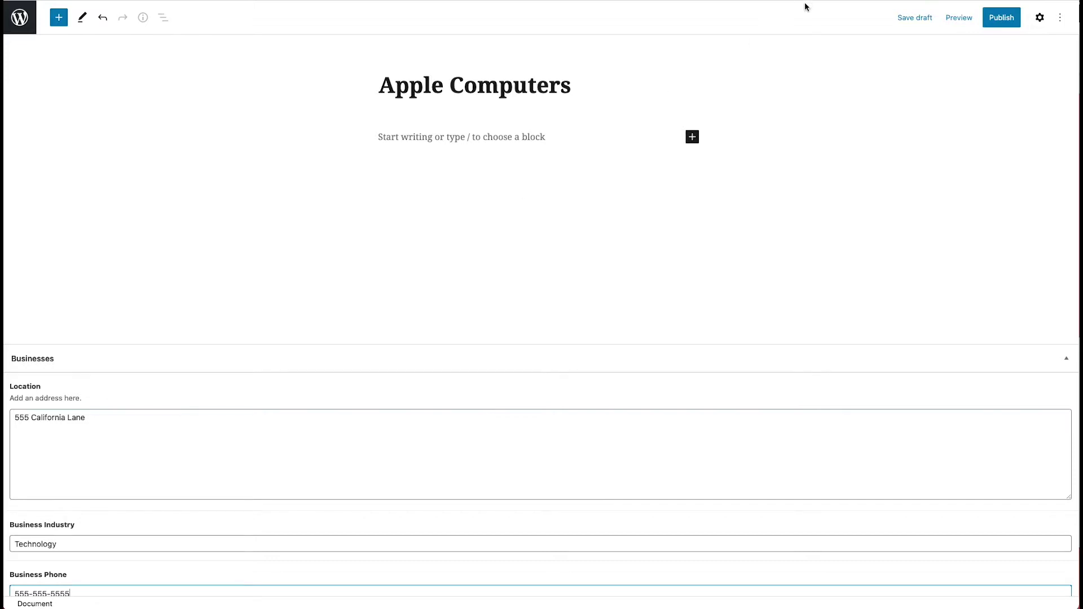
{"action": "left_click", "coordinate": [1004, 20]}
{"action": "left_click", "coordinate": [953, 21]}
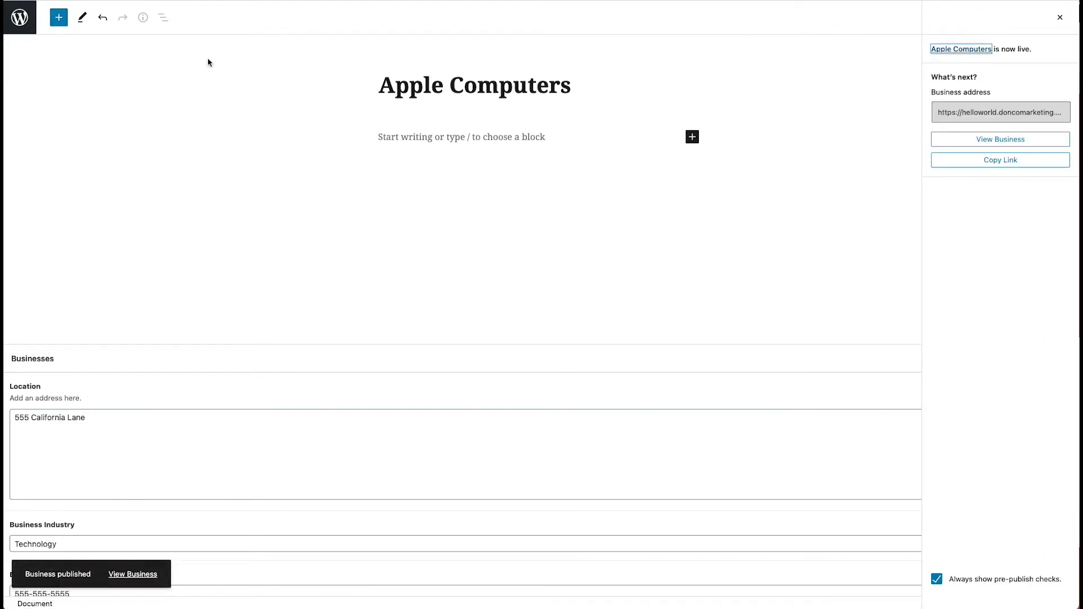
{"action": "left_click", "coordinate": [20, 17]}
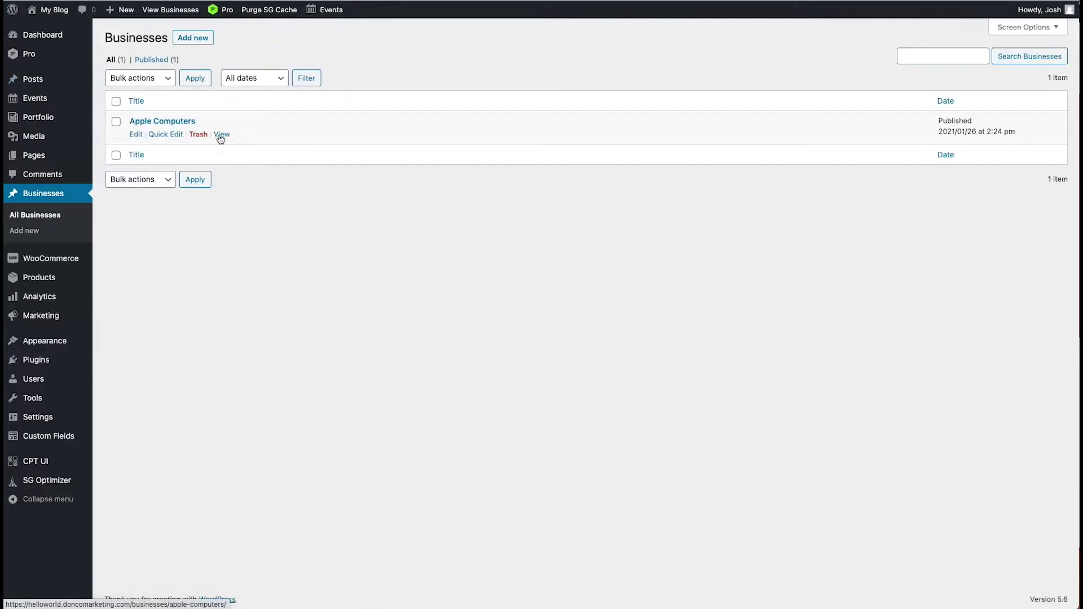
View the live Apple Computers page, then go to Pro > Layouts
{"action": "left_click", "coordinate": [221, 135]}
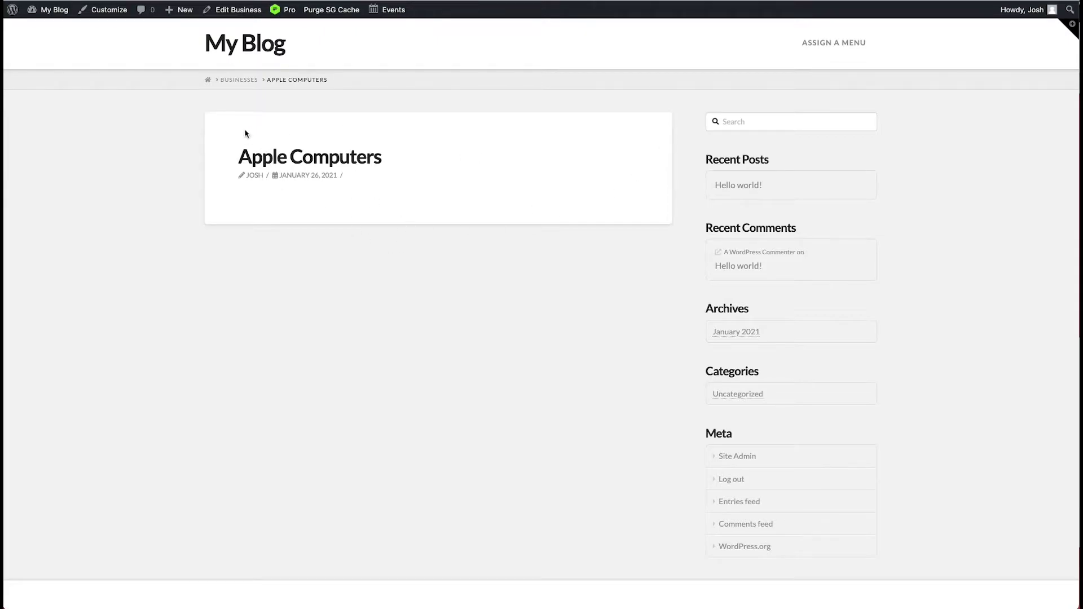
{"action": "mouse_move", "coordinate": [283, 10]}
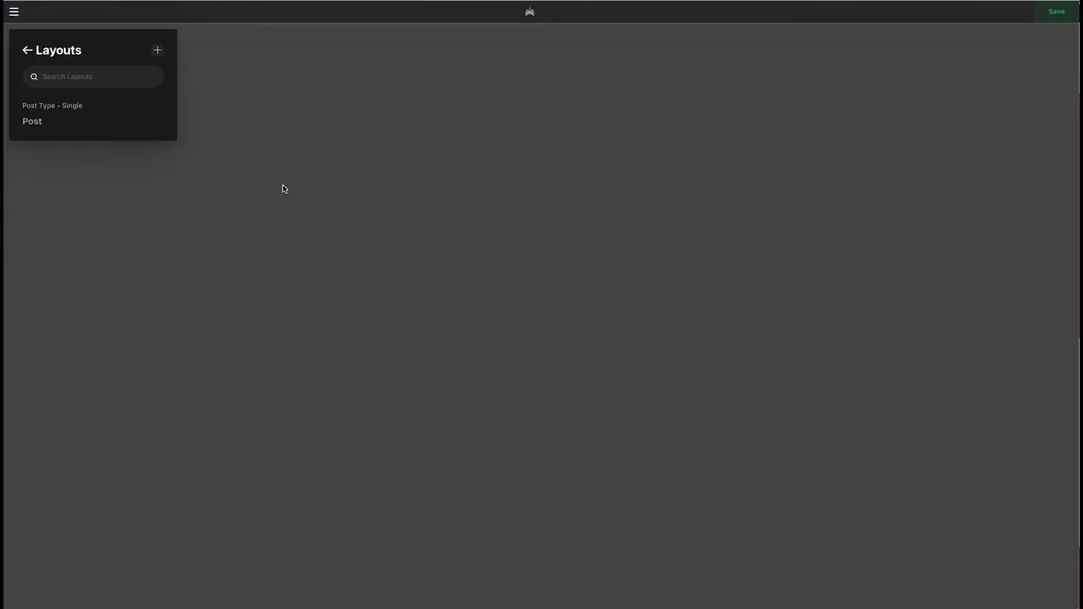
Create a new blank Single-type layout titled 'Businesses' in Pro
{"action": "left_click", "coordinate": [158, 49]}
{"action": "left_click", "coordinate": [77, 119]}
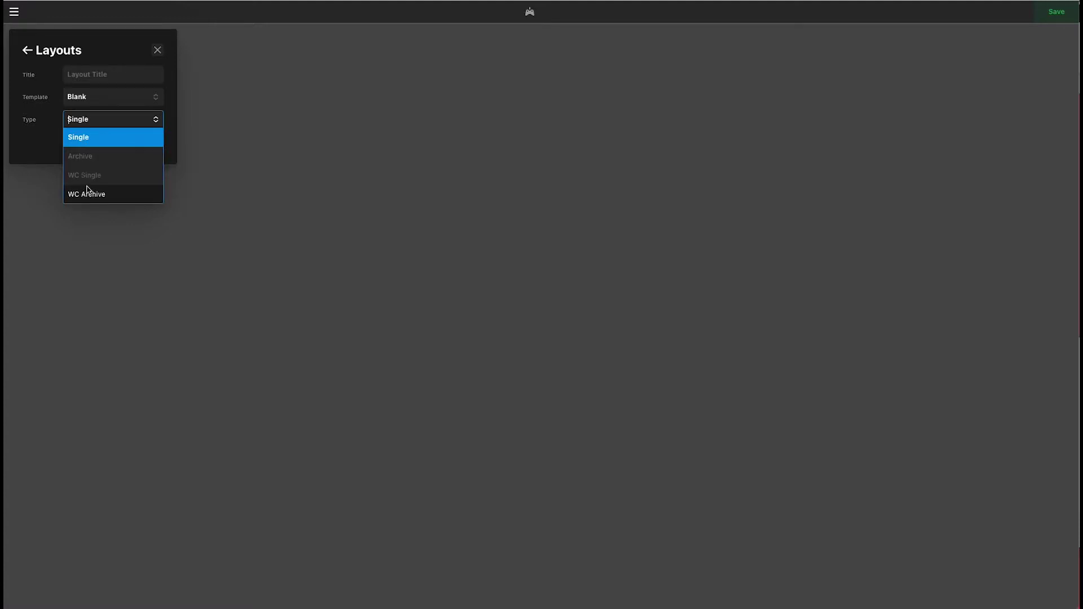
{"action": "left_click", "coordinate": [80, 138]}
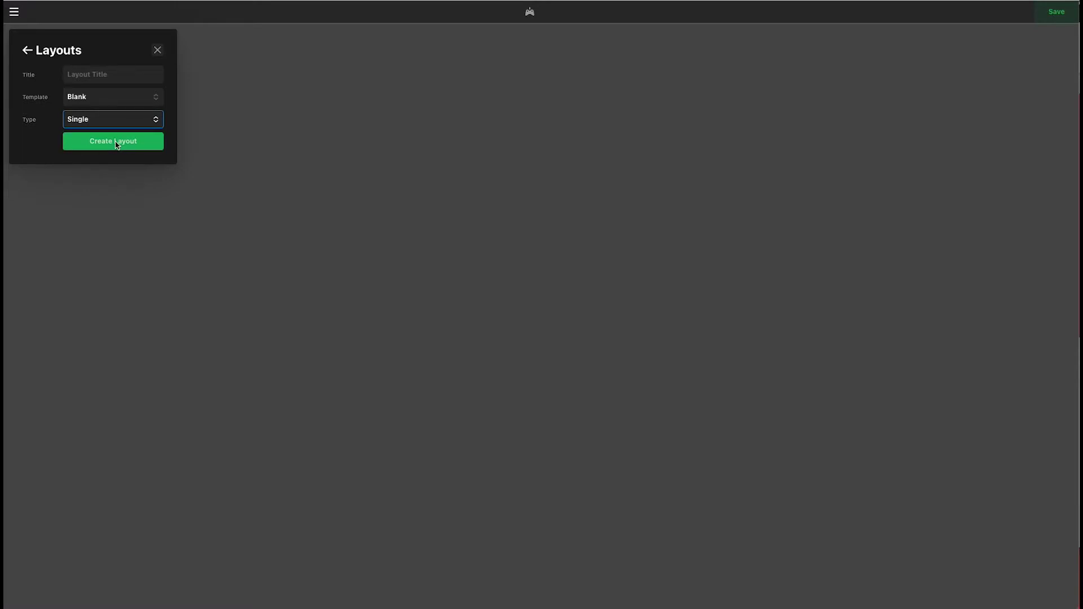
{"action": "left_click", "coordinate": [89, 75]}
{"action": "type", "text": "Businesses"}
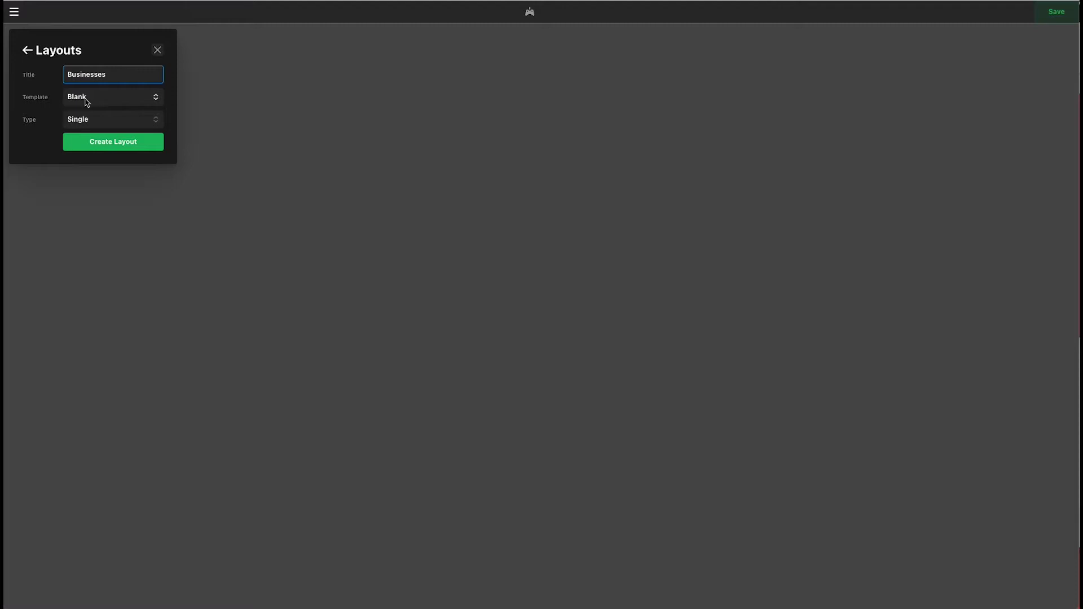
{"action": "left_click", "coordinate": [97, 144]}
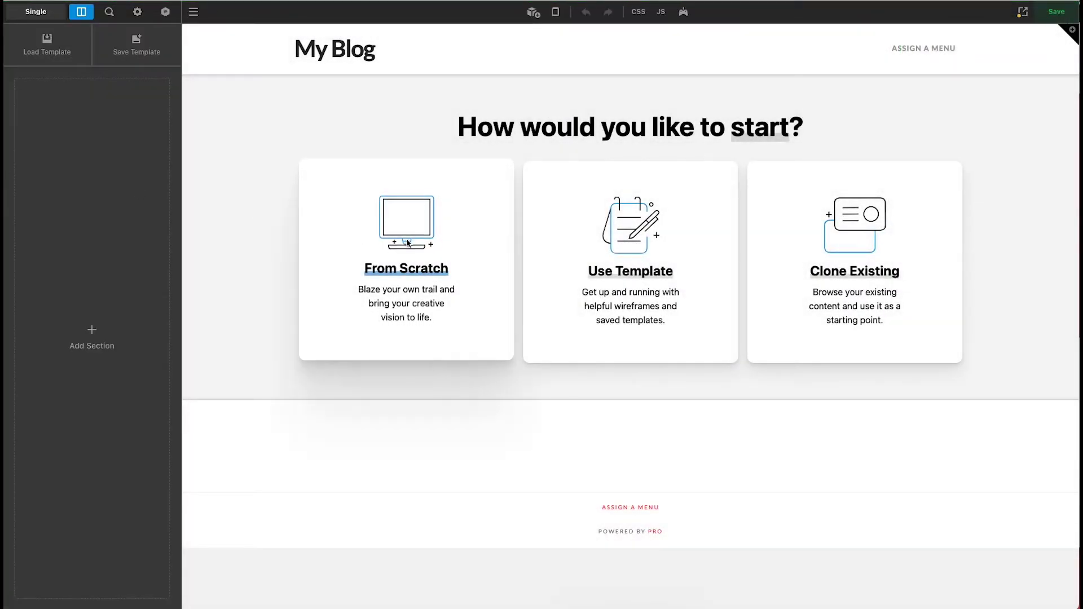
Start from scratch with a 1/3 + 2/3 row and place the iPhone 12 Pro image in the left column
{"action": "left_click", "coordinate": [407, 243]}
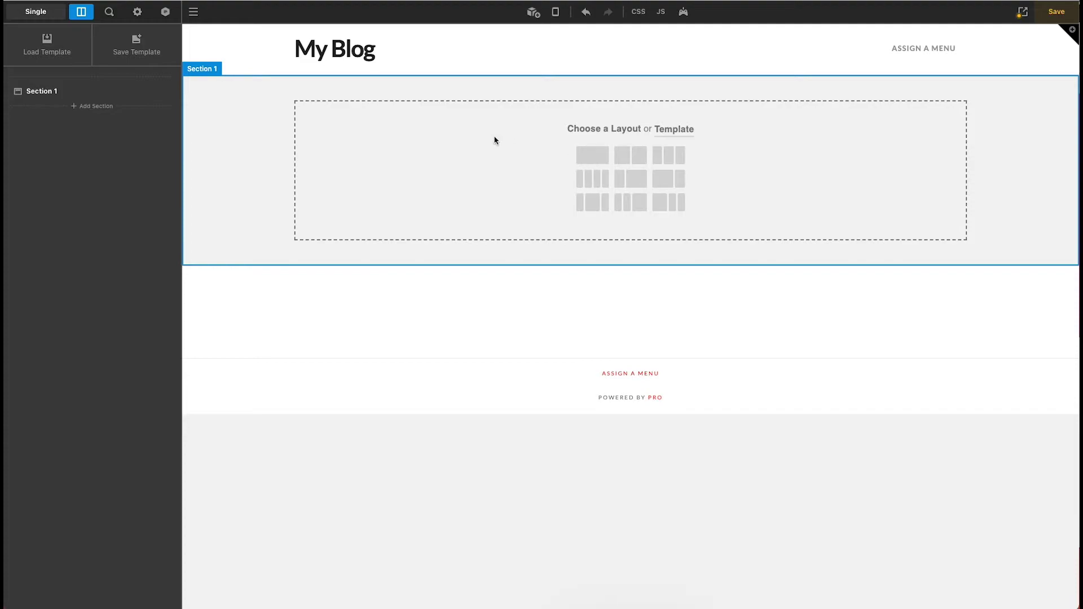
{"action": "left_click", "coordinate": [623, 183]}
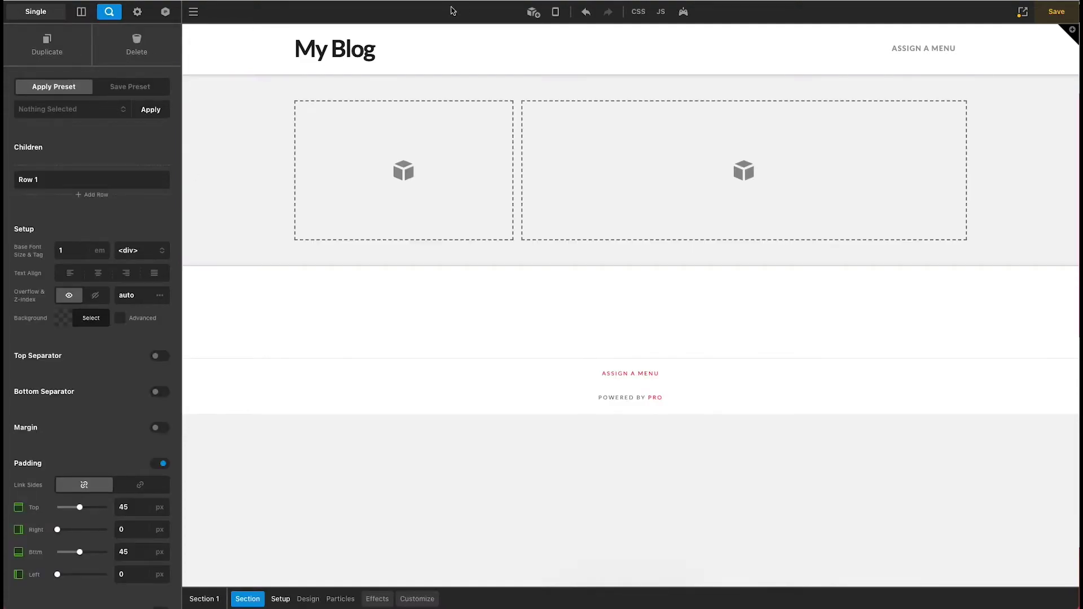
{"action": "left_click", "coordinate": [534, 12]}
{"action": "type", "text": "ima"}
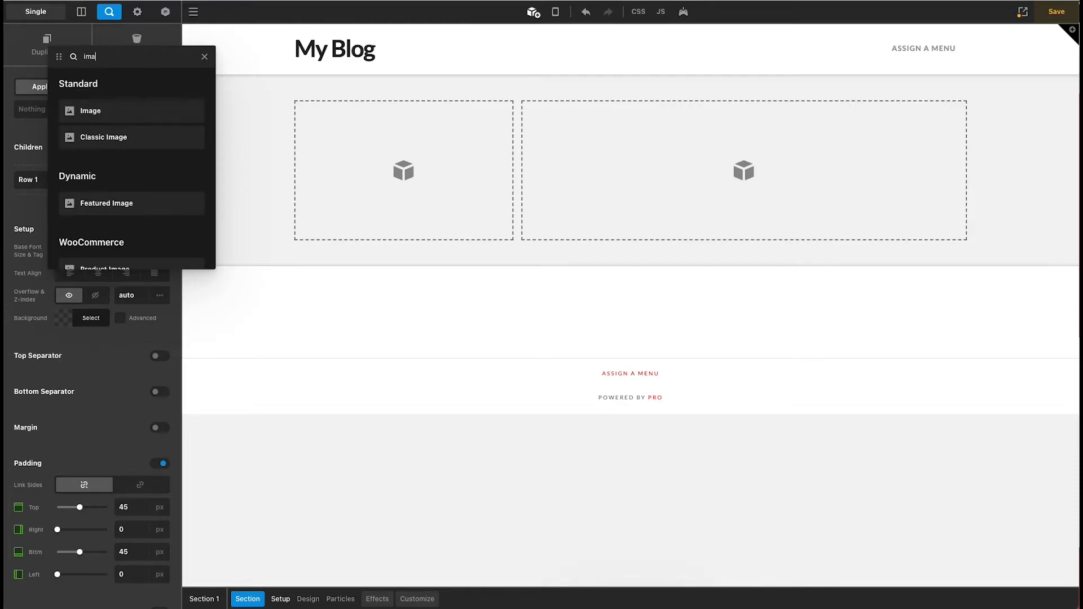
{"action": "left_click_drag", "start_coordinate": [189, 111], "coordinate": [369, 141]}
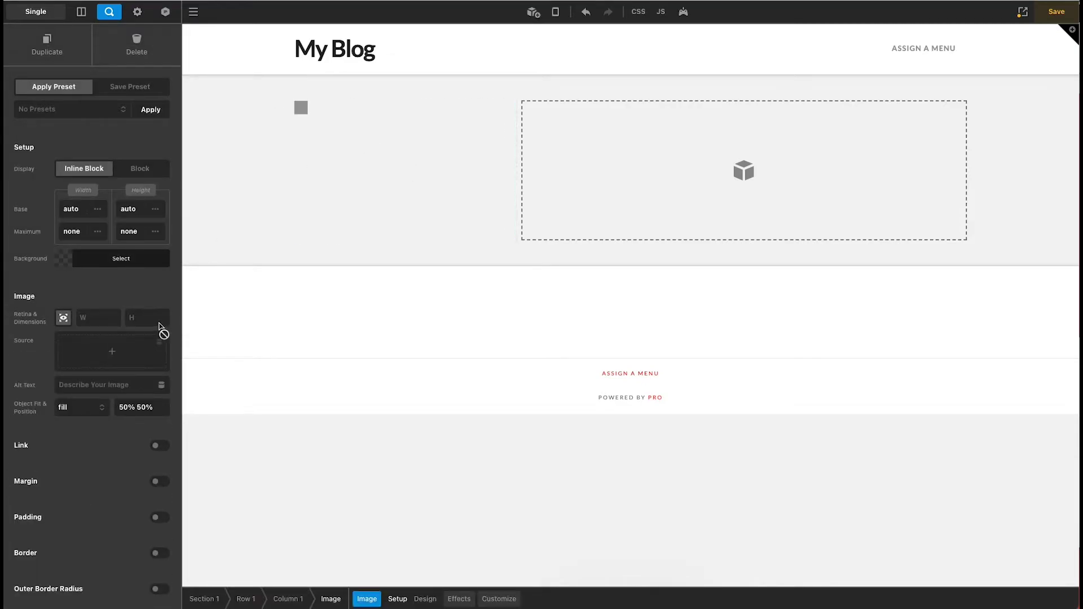
{"action": "left_click", "coordinate": [99, 348]}
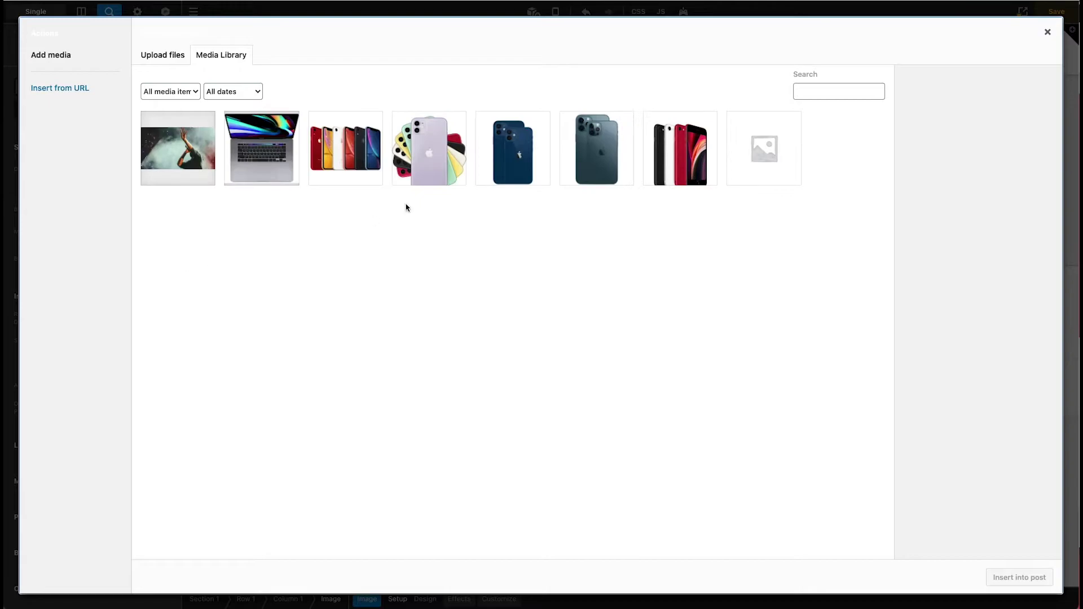
{"action": "left_click", "coordinate": [582, 151]}
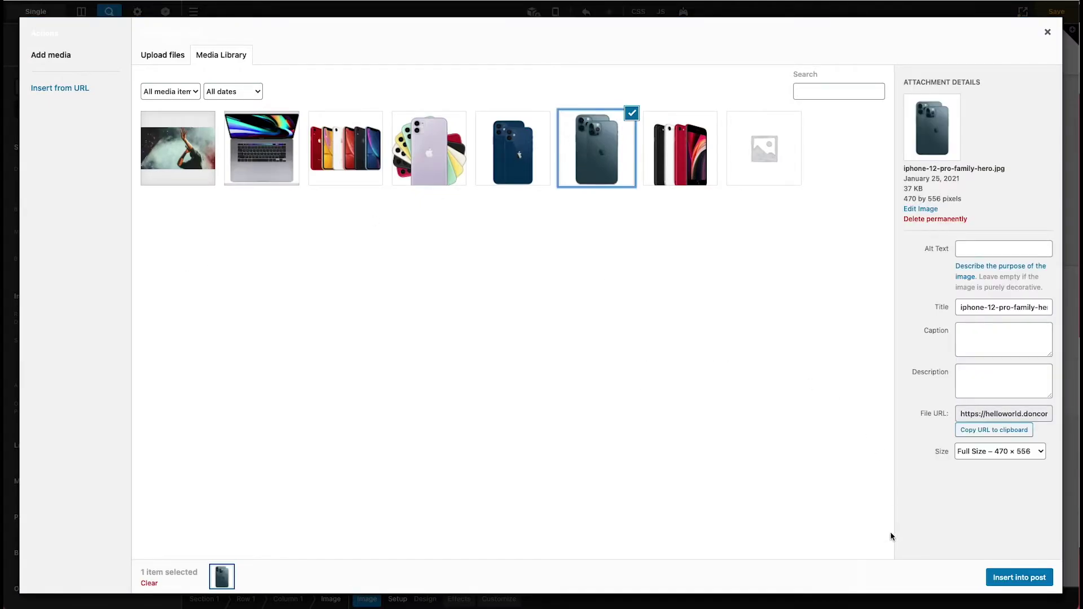
{"action": "left_click", "coordinate": [998, 575]}
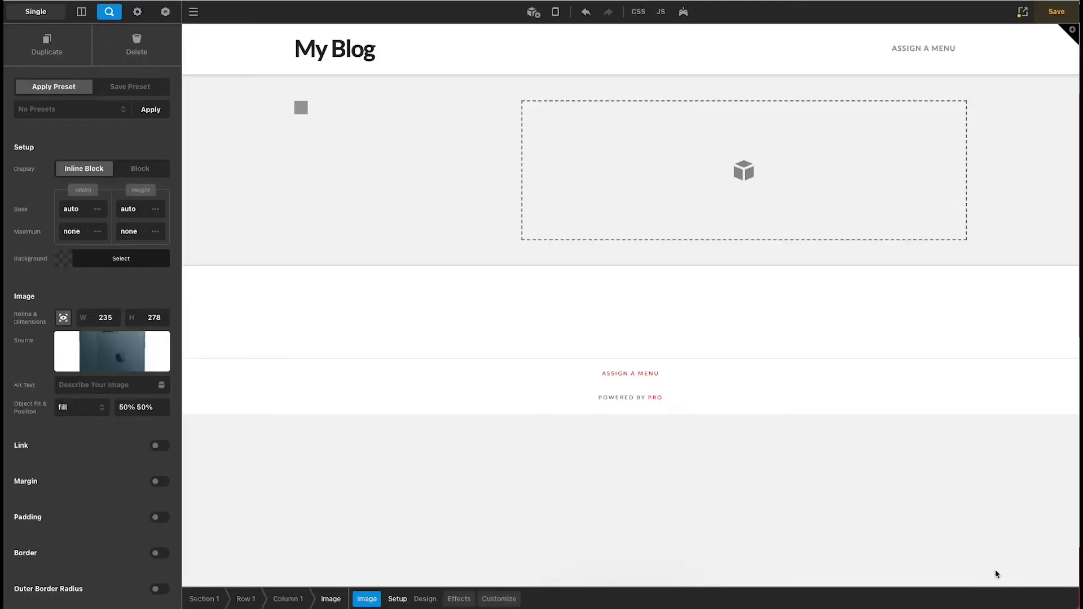
Give Section 1 a white background colour
{"action": "left_click", "coordinate": [222, 251]}
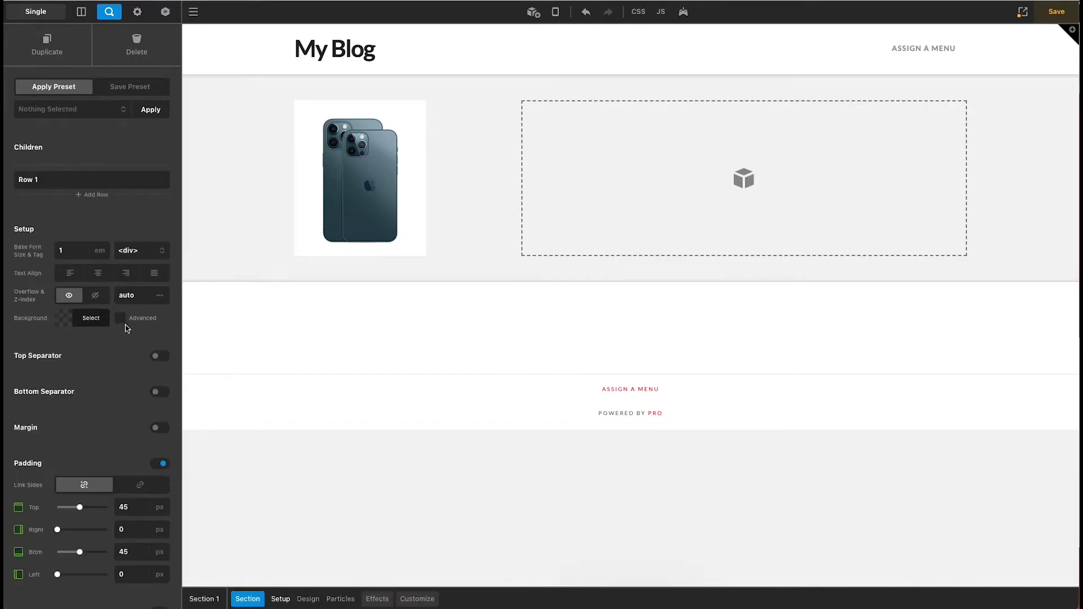
{"action": "left_click", "coordinate": [90, 318]}
{"action": "left_click_drag", "start_coordinate": [31, 133], "coordinate": [17, 114]}
{"action": "left_click", "coordinate": [36, 221]}
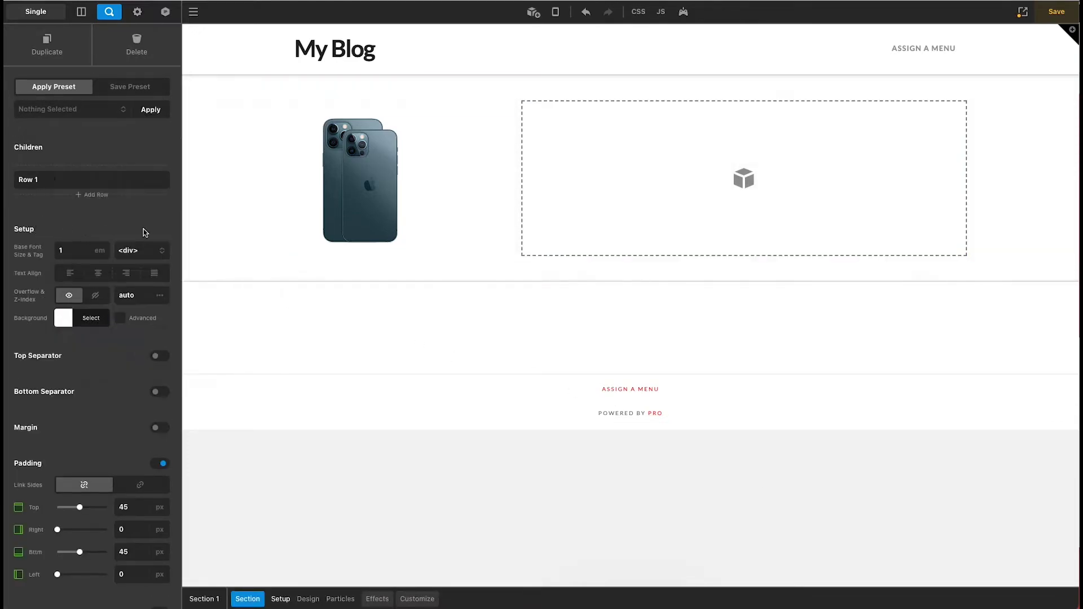
Drop a Headline element into the right column and set its font family to Headings
{"action": "left_click", "coordinate": [532, 12]}
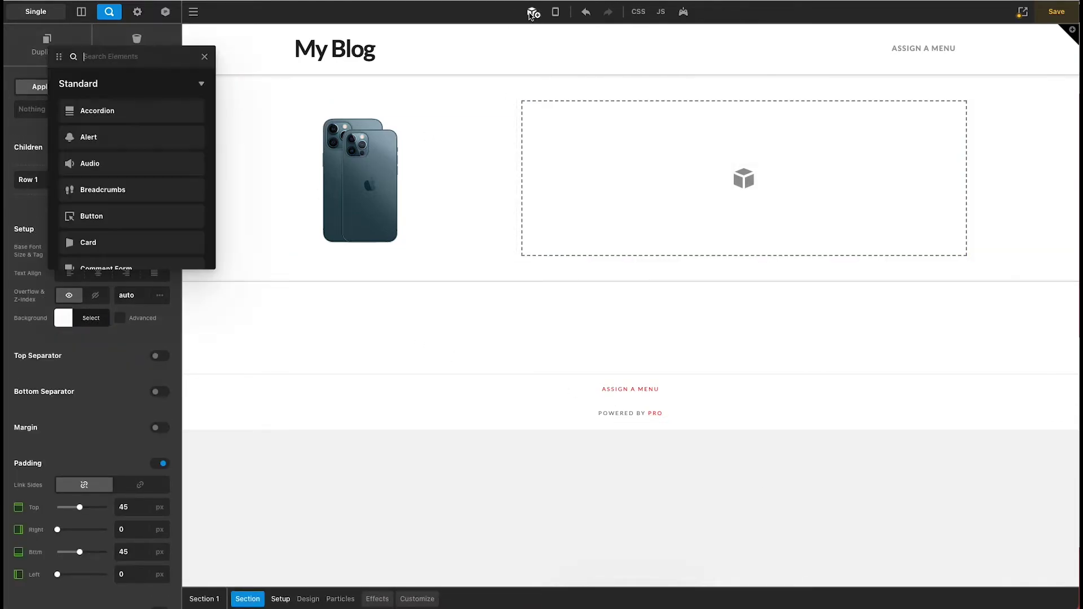
{"action": "type", "text": "tit"}
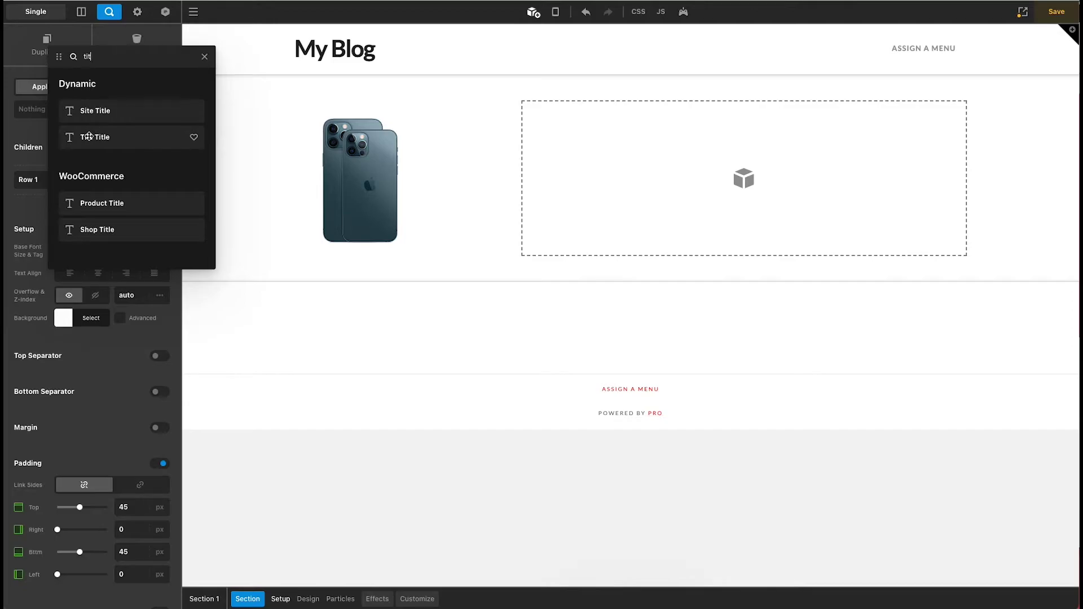
{"action": "key", "text": "BackSpace"}
{"action": "key", "text": "BackSpace"}
{"action": "key", "text": "BackSpace"}
{"action": "type", "text": "head"}
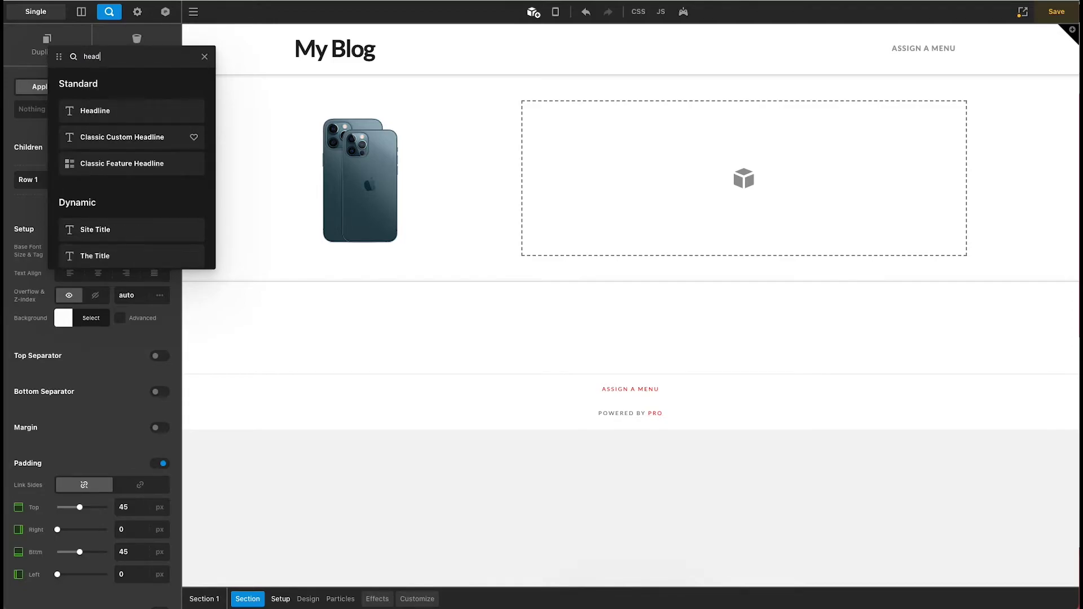
{"action": "left_click_drag", "start_coordinate": [100, 110], "coordinate": [594, 135]}
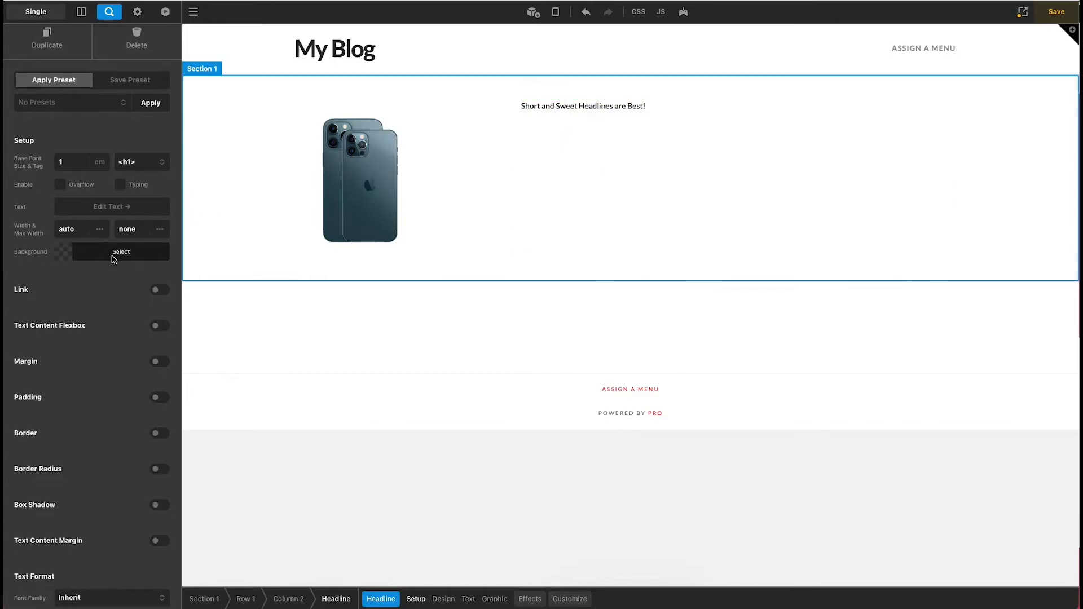
{"action": "scroll", "coordinate": [112, 252], "scroll_direction": "down", "scroll_amount": 6}
{"action": "left_click", "coordinate": [98, 284]}
{"action": "left_click", "coordinate": [79, 304]}
{"action": "double_click", "coordinate": [130, 325]}
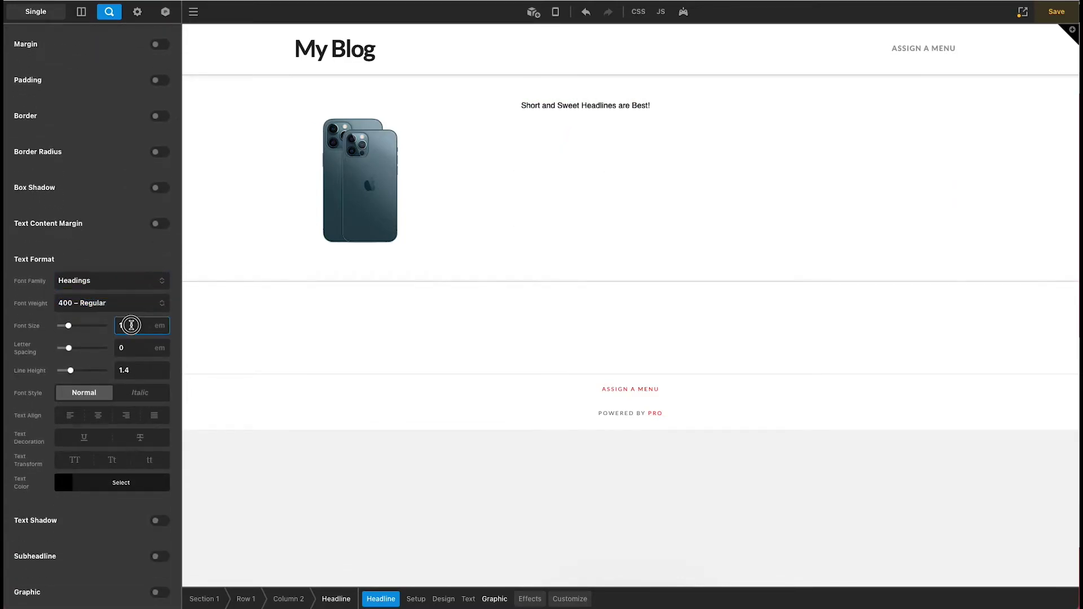
Set the headline font size to 2 em and its weight to 700 Bold
{"action": "type", "text": "2"}
{"action": "left_click", "coordinate": [94, 303]}
{"action": "left_click", "coordinate": [88, 316]}
Replace the headline's fixed text with the dynamic post title {{dc:post:title}}
{"action": "scroll", "coordinate": [90, 321], "scroll_direction": "up", "scroll_amount": 2}
{"action": "scroll", "coordinate": [90, 320], "scroll_direction": "up", "scroll_amount": 6}
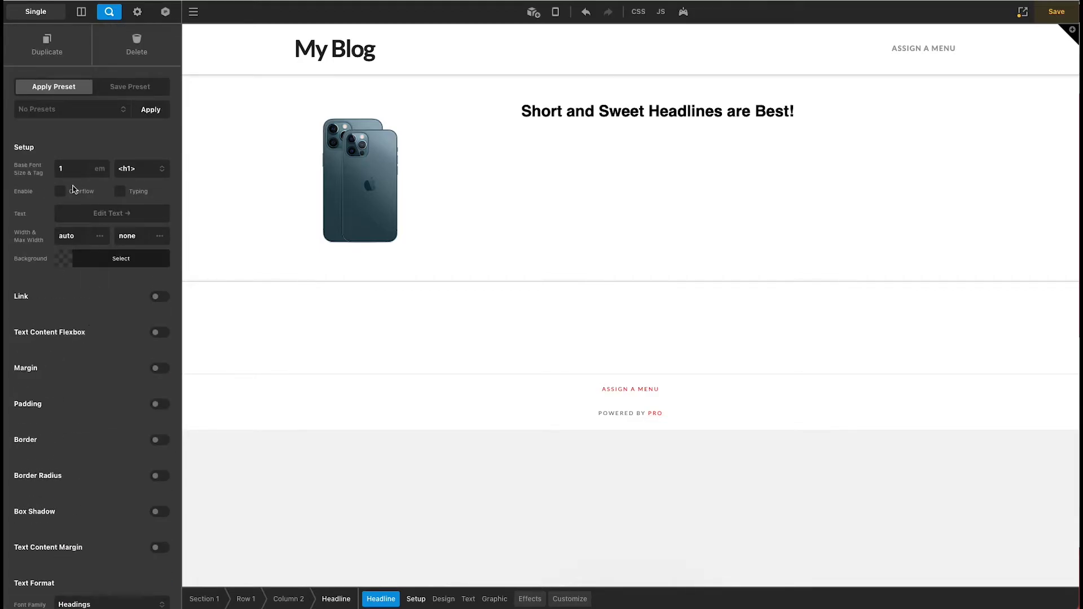
{"action": "left_click", "coordinate": [85, 213]}
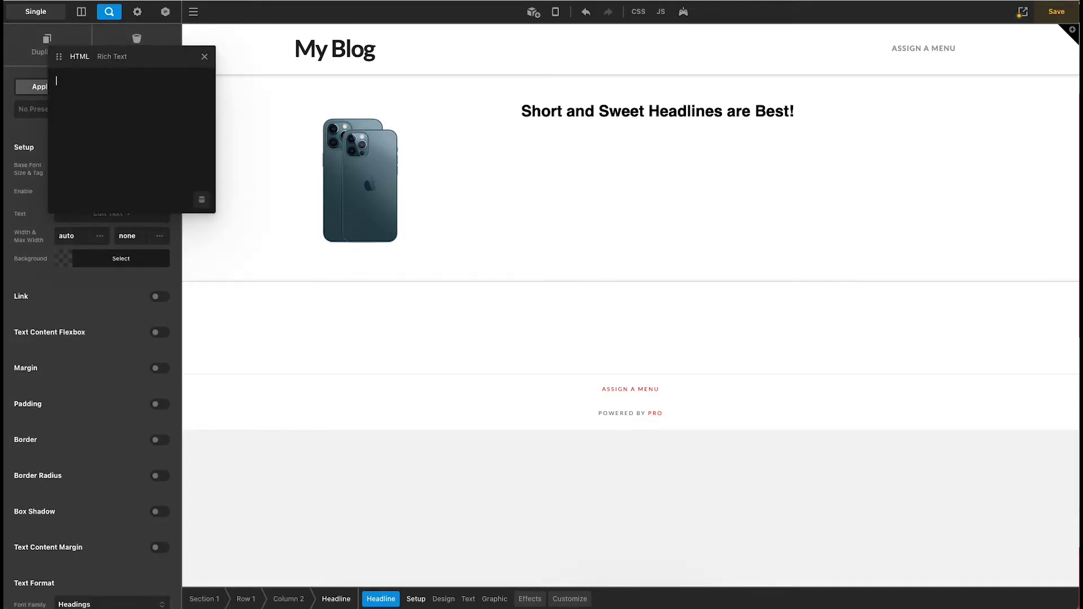
{"action": "left_click", "coordinate": [201, 201]}
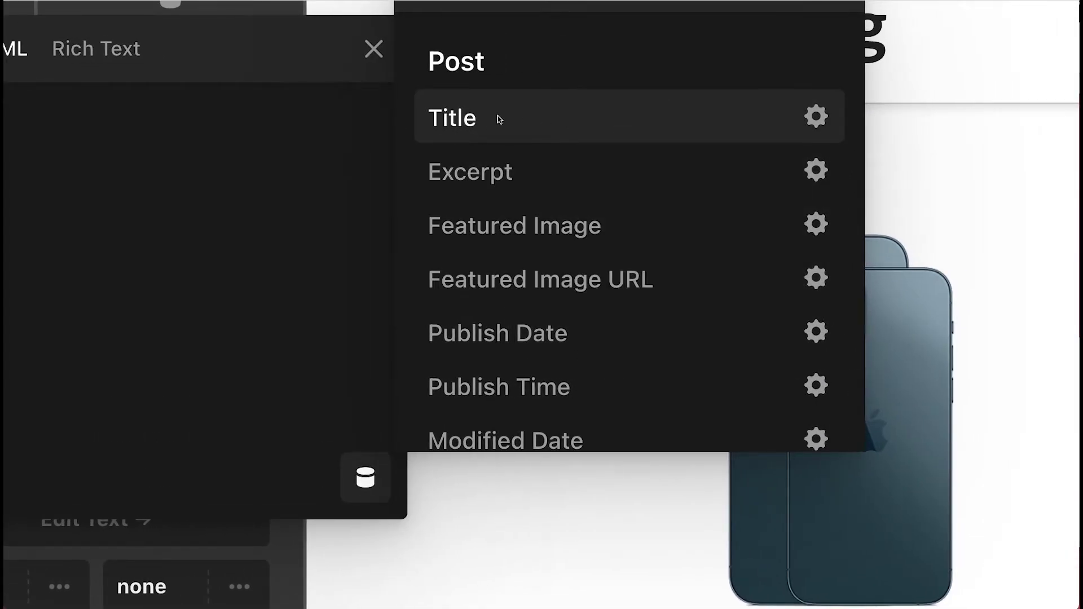
{"action": "left_click", "coordinate": [497, 120]}
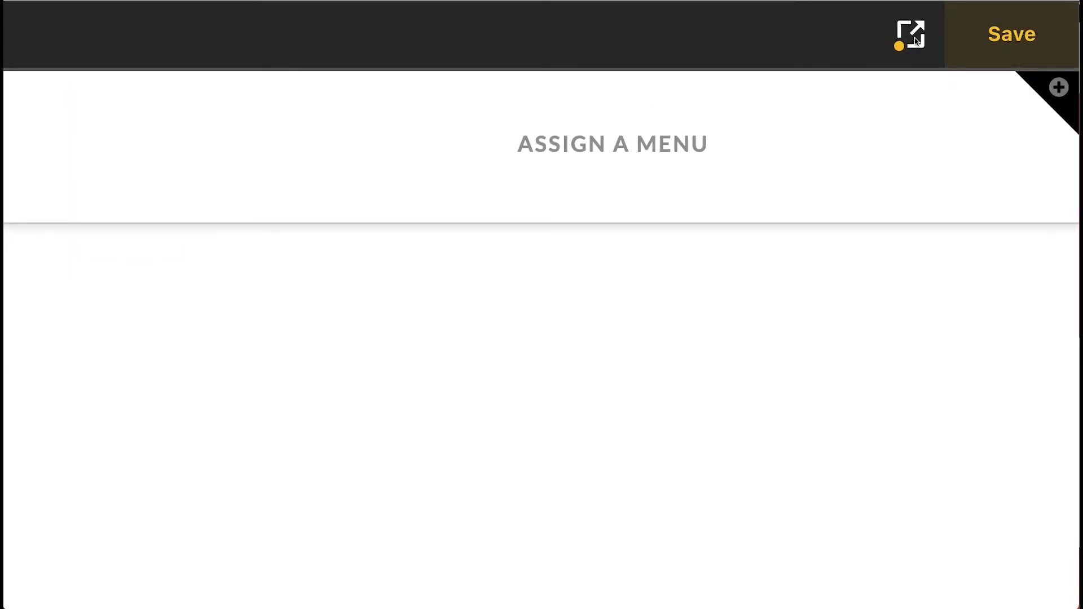
Preview the layout with the Business post type, using the Apple Computers entry
{"action": "left_click", "coordinate": [916, 40]}
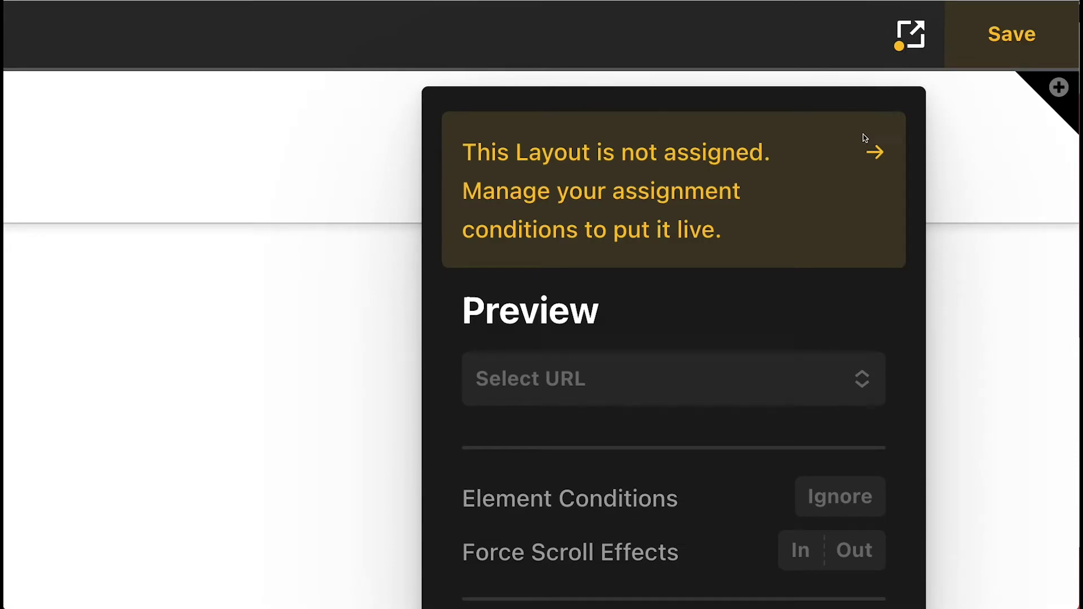
{"action": "left_click", "coordinate": [564, 386]}
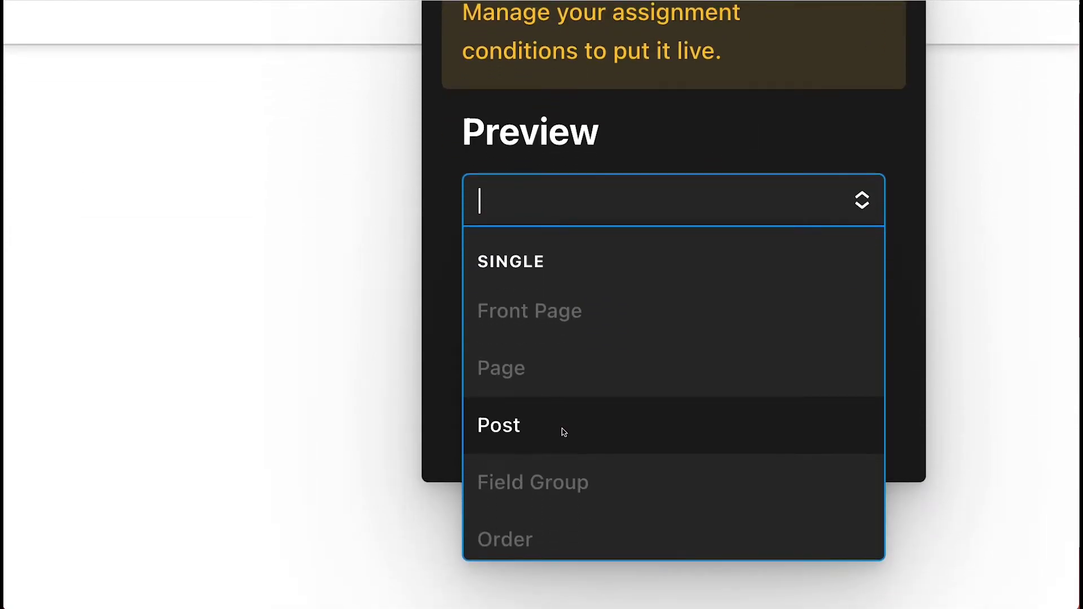
{"action": "scroll", "coordinate": [563, 608], "scroll_direction": "down", "scroll_amount": 3}
{"action": "scroll", "coordinate": [564, 432], "scroll_direction": "down", "scroll_amount": 2}
{"action": "left_click", "coordinate": [538, 400]}
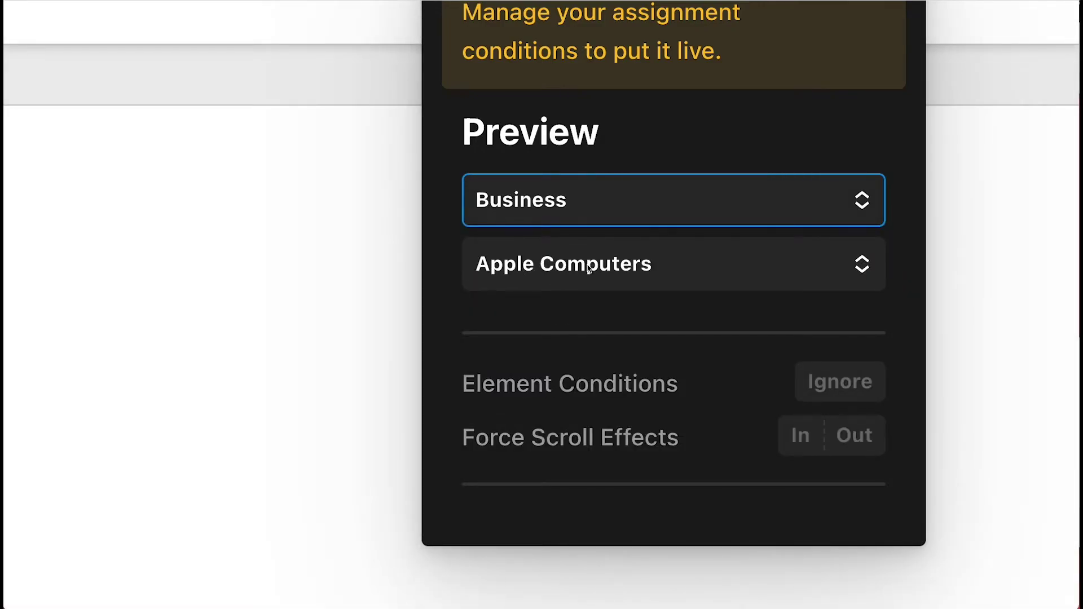
{"action": "left_click", "coordinate": [586, 269]}
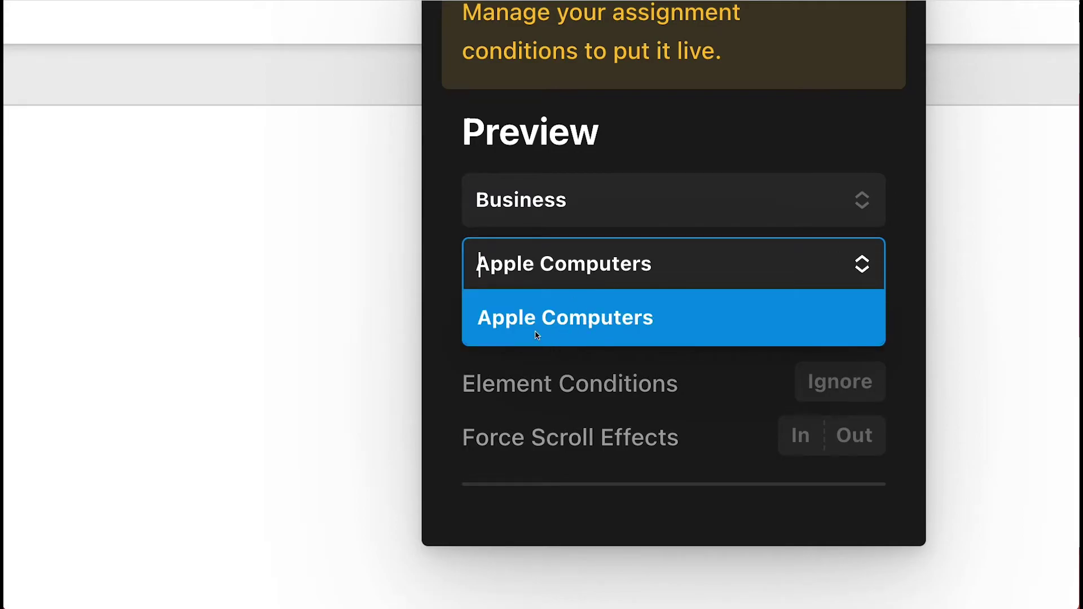
{"action": "left_click", "coordinate": [408, 262]}
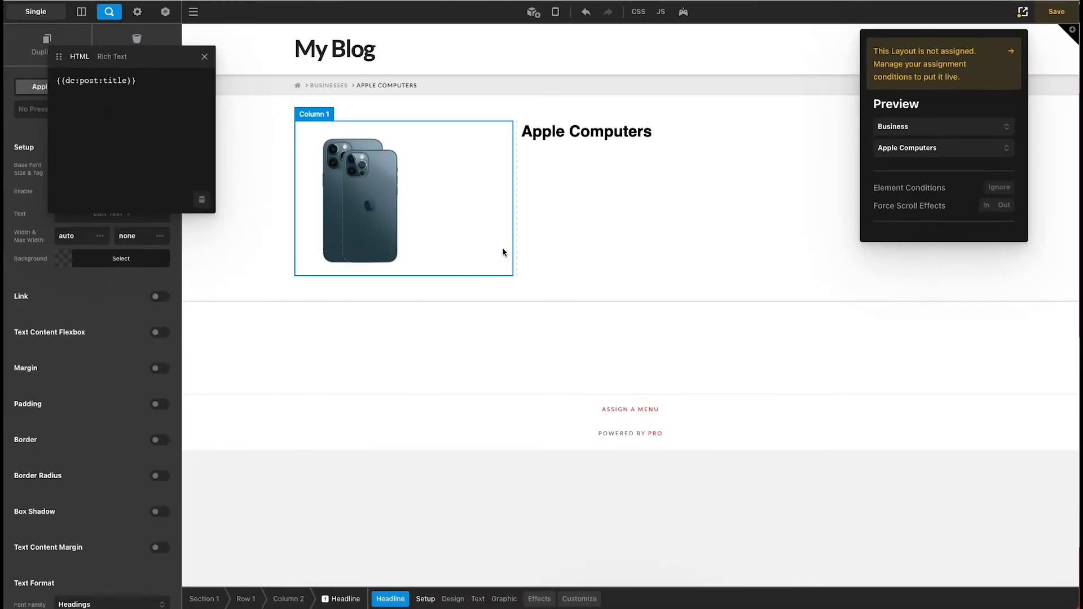
{"action": "left_click", "coordinate": [1022, 13]}
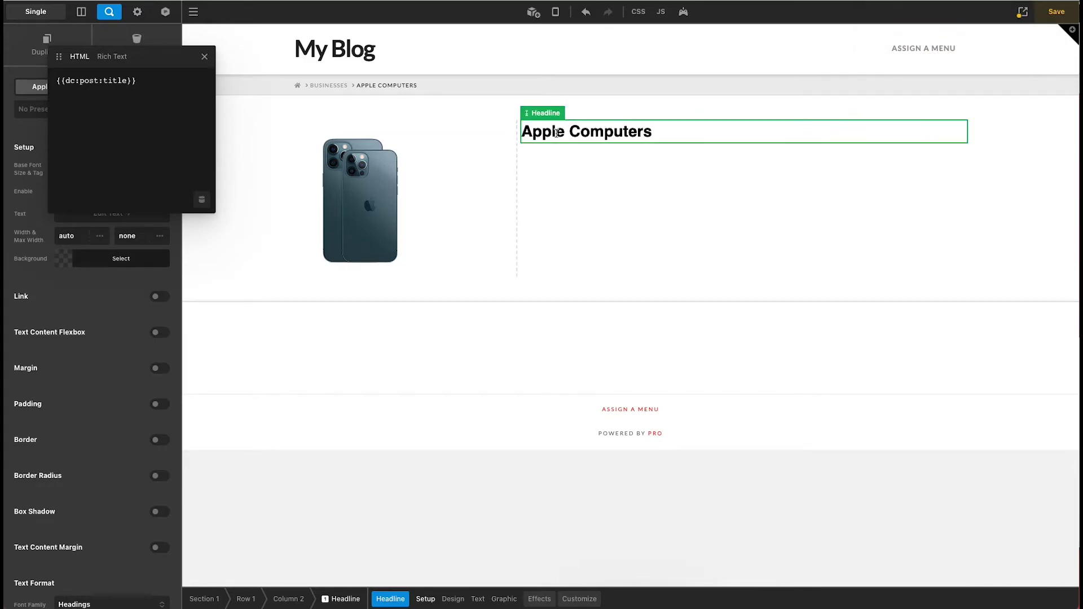
Duplicate the headline and make the copy an h3 at 1 em with grey, semi-transparent text
{"action": "left_click", "coordinate": [203, 57]}
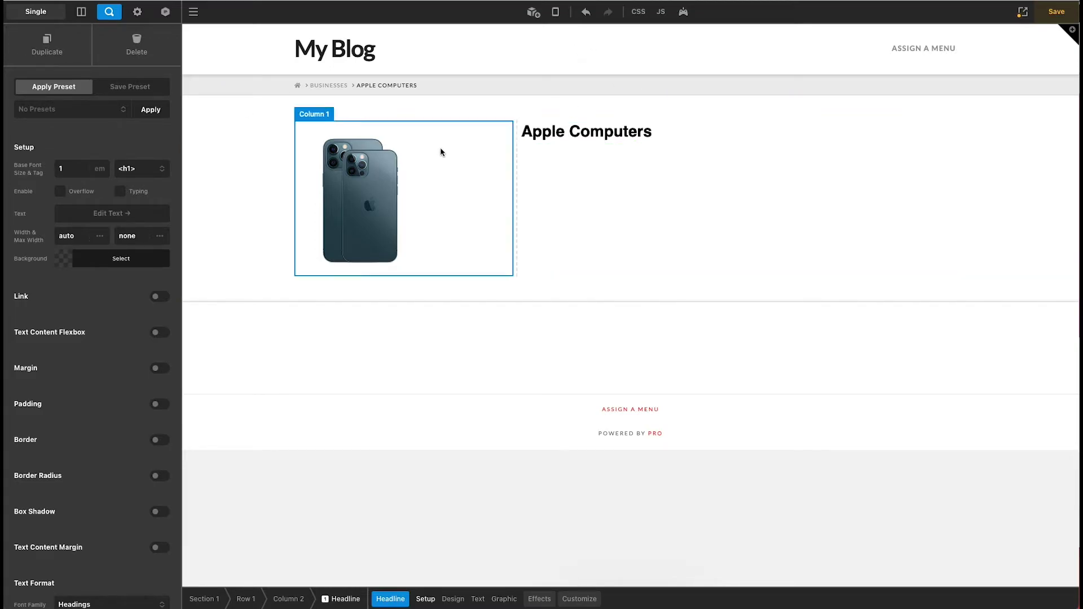
{"action": "key", "text": "ctrl+d"}
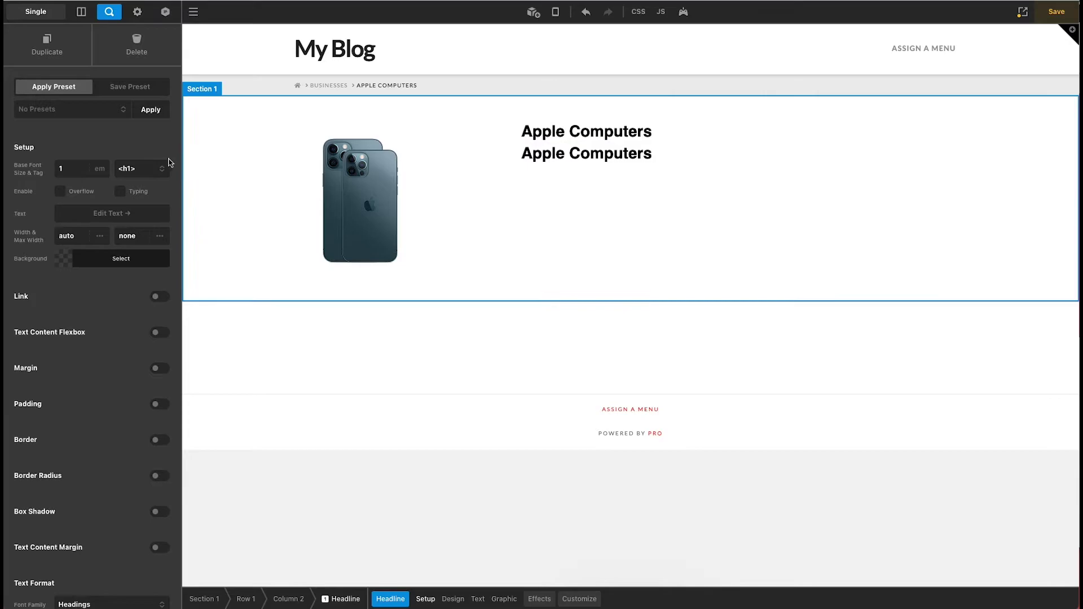
{"action": "left_click", "coordinate": [141, 168]}
{"action": "left_click", "coordinate": [134, 192]}
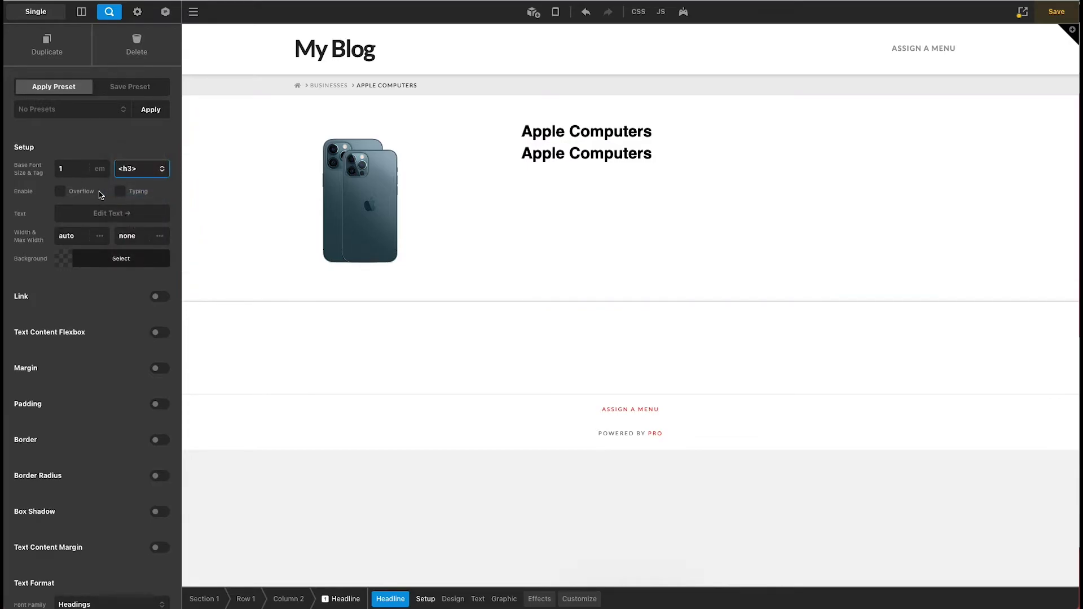
{"action": "scroll", "coordinate": [101, 204], "scroll_direction": "down", "scroll_amount": 5}
{"action": "left_click", "coordinate": [125, 327]}
{"action": "type", "text": "1"}
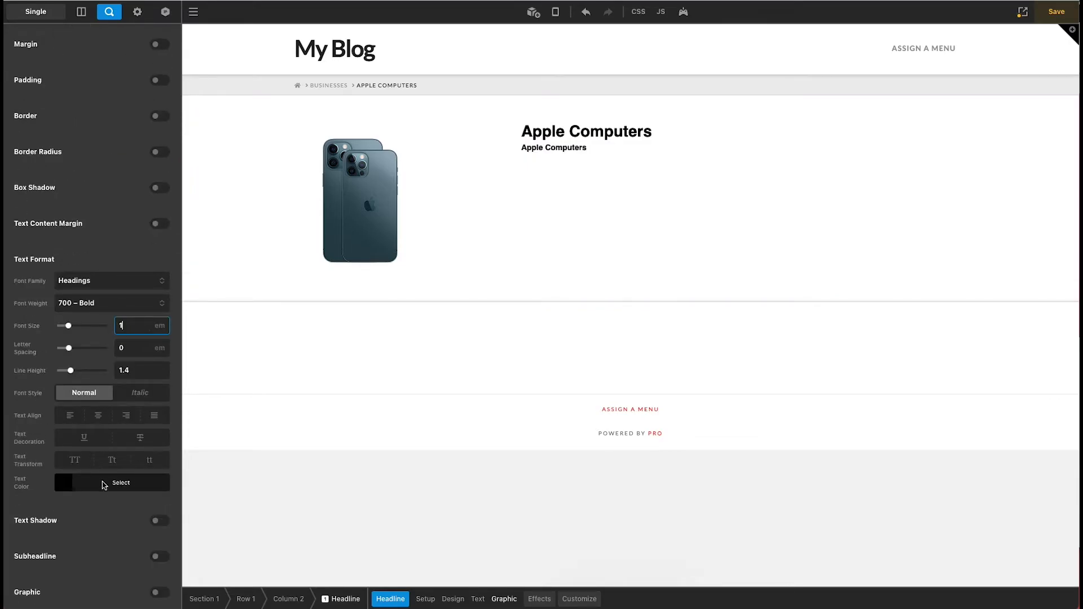
{"action": "left_click", "coordinate": [104, 486]}
{"action": "left_click_drag", "start_coordinate": [152, 405], "coordinate": [148, 406]}
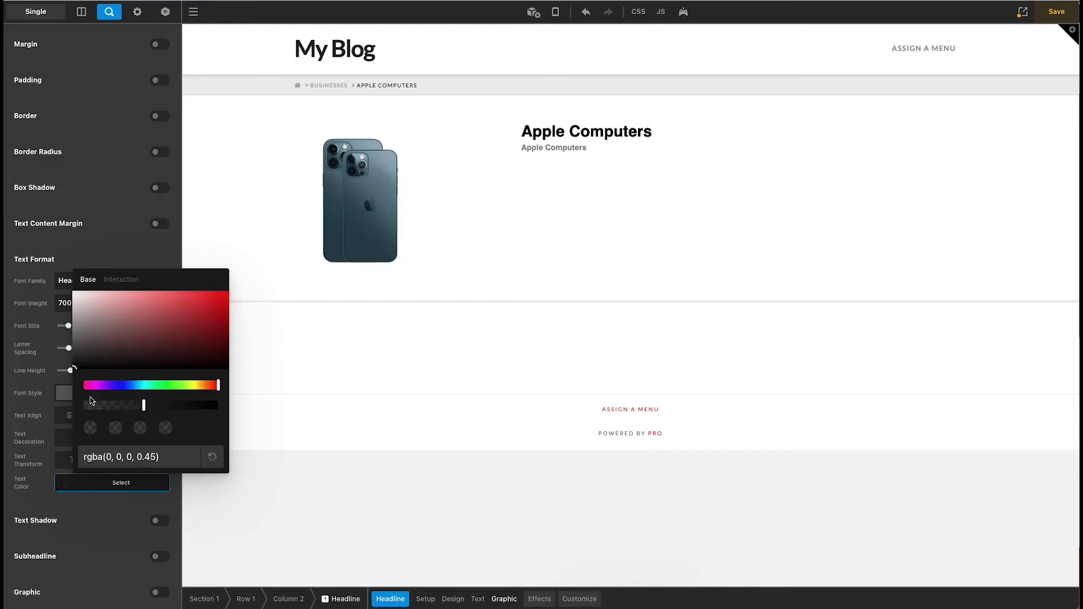
{"action": "left_click", "coordinate": [28, 391]}
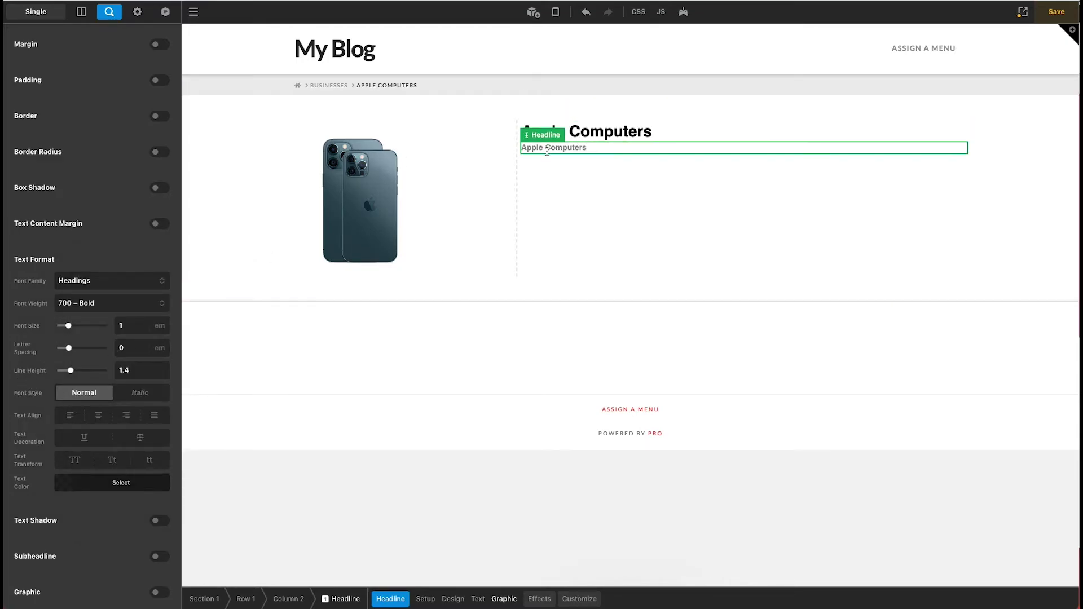
Delete the post title token from the subheadline's text
{"action": "left_click", "coordinate": [524, 147]}
{"action": "left_click", "coordinate": [100, 213]}
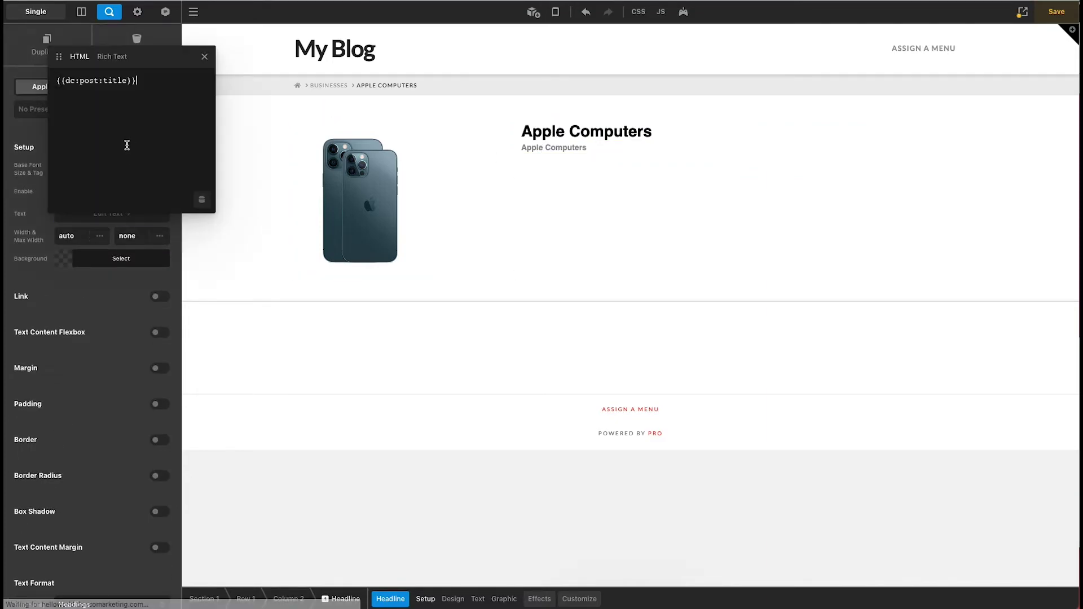
{"action": "key", "text": "ctrl+a"}
{"action": "key", "text": "BackSpace"}
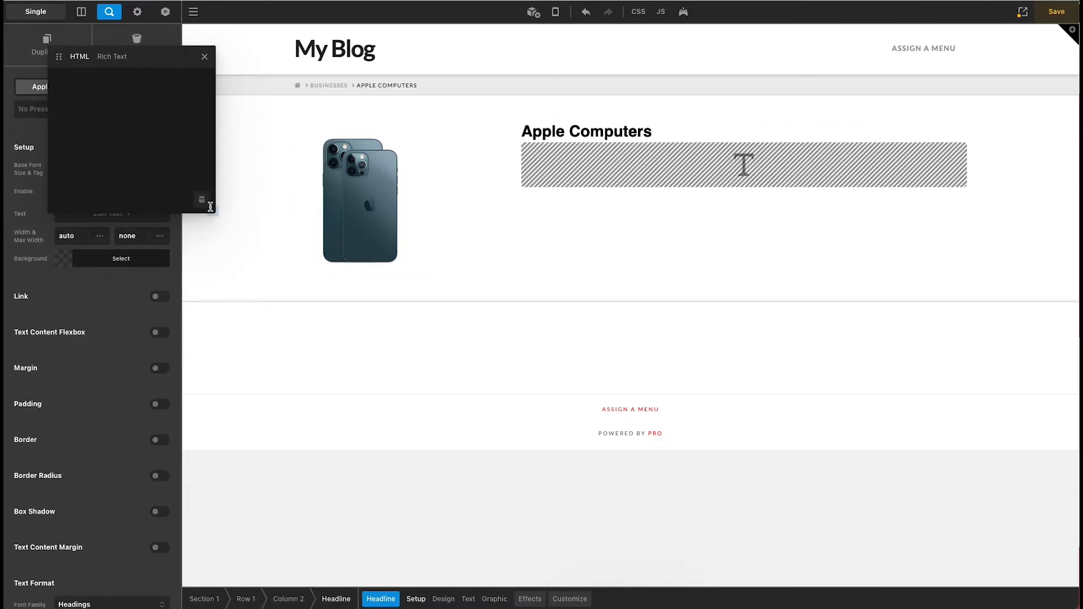
{"action": "left_click", "coordinate": [202, 200]}
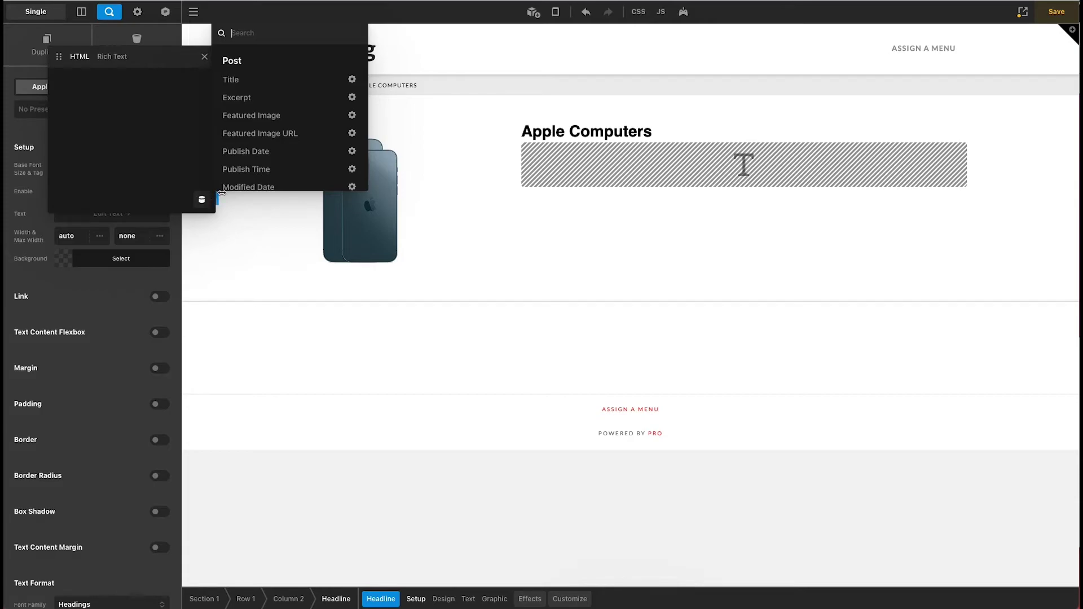
{"action": "type", "text": "meta"}
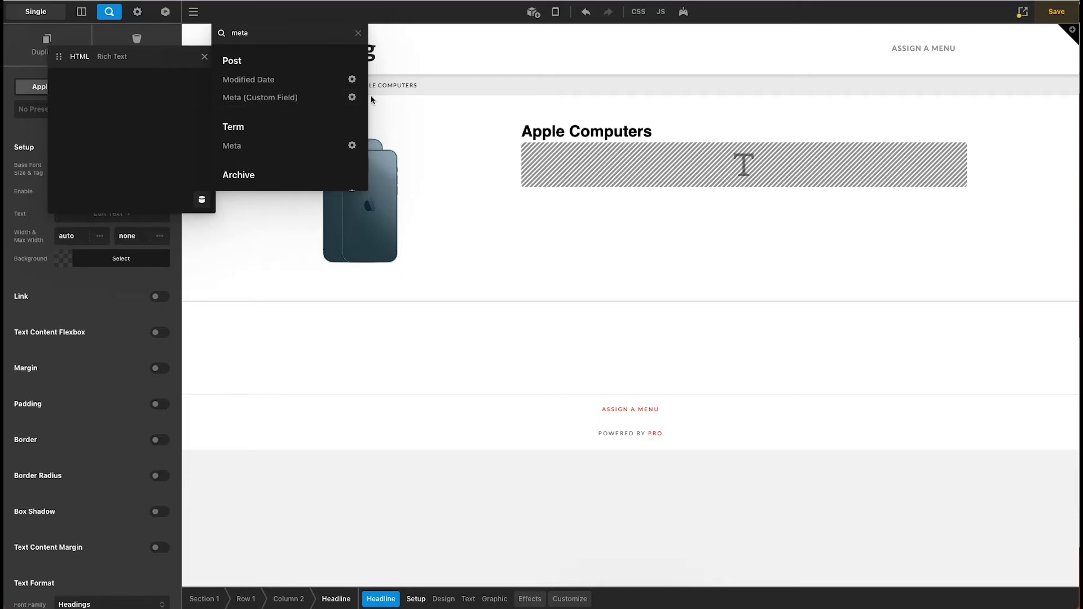
{"action": "left_click", "coordinate": [352, 98]}
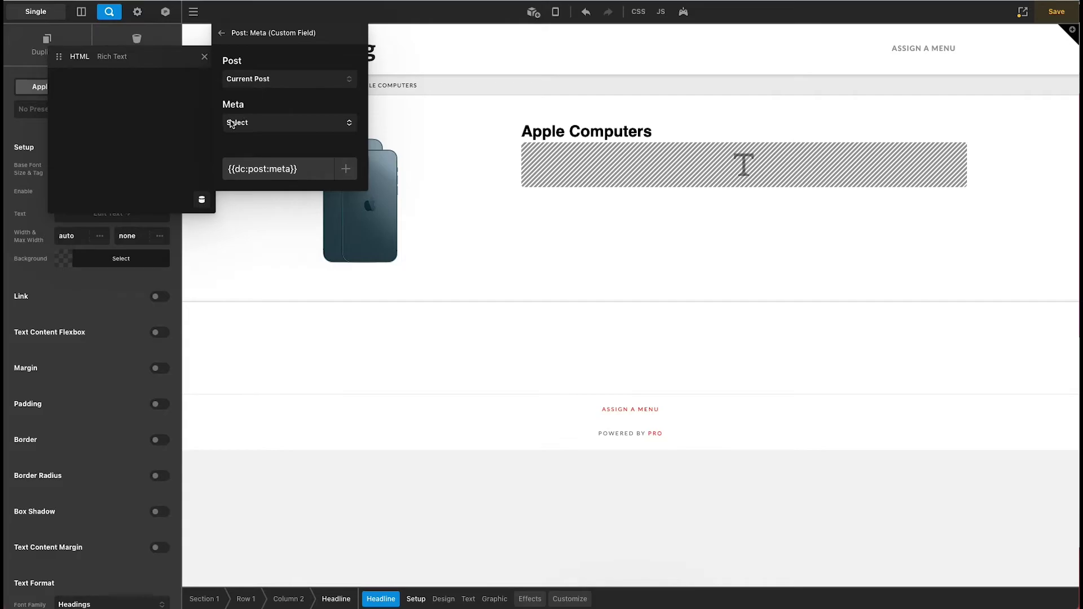
{"action": "left_click", "coordinate": [273, 124]}
{"action": "scroll", "coordinate": [284, 203], "scroll_direction": "down", "scroll_amount": 10}
{"action": "scroll", "coordinate": [285, 205], "scroll_direction": "down", "scroll_amount": 4}
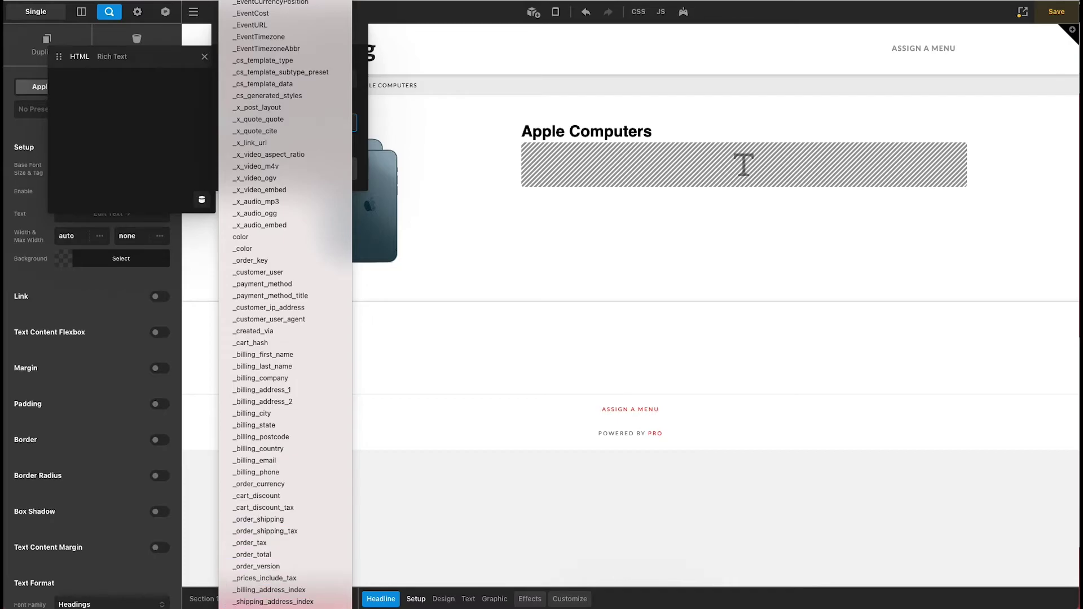
{"action": "key", "text": "Return"}
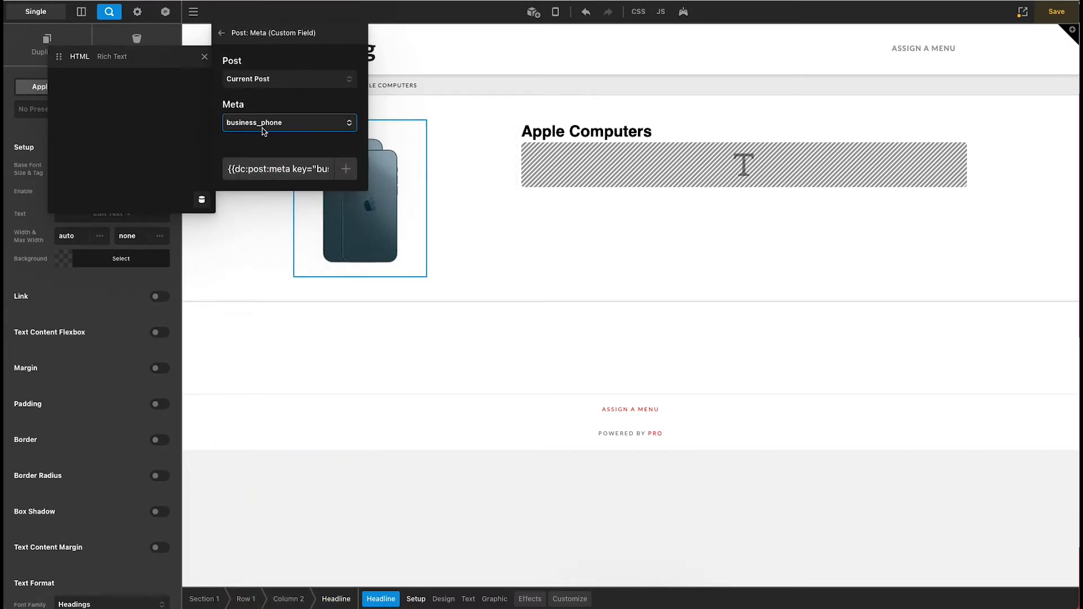
{"action": "left_click", "coordinate": [346, 169]}
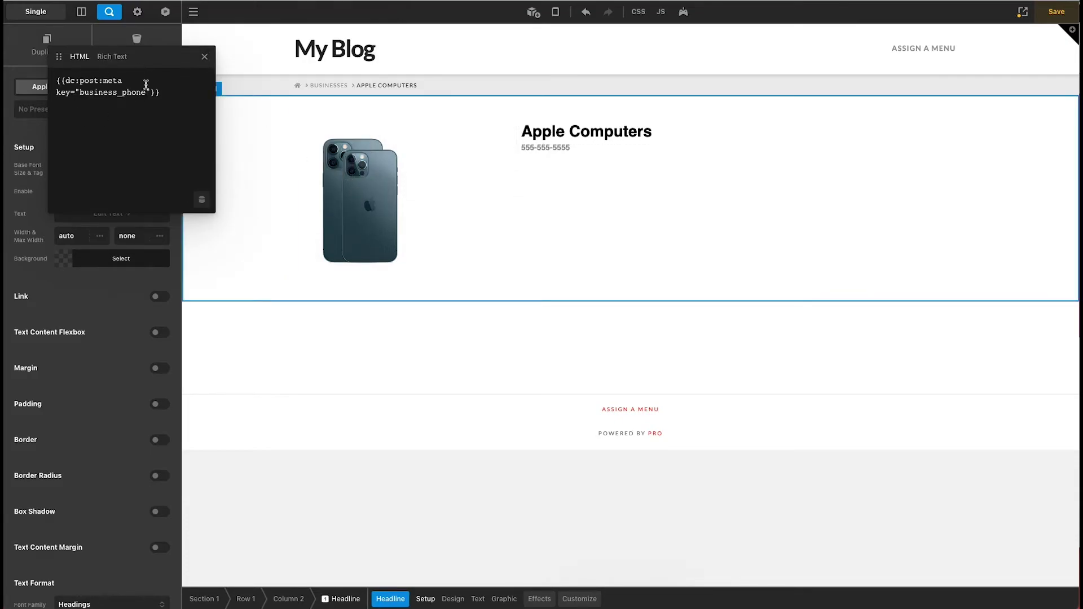
{"action": "left_click_drag", "start_coordinate": [66, 83], "coordinate": [146, 93]}
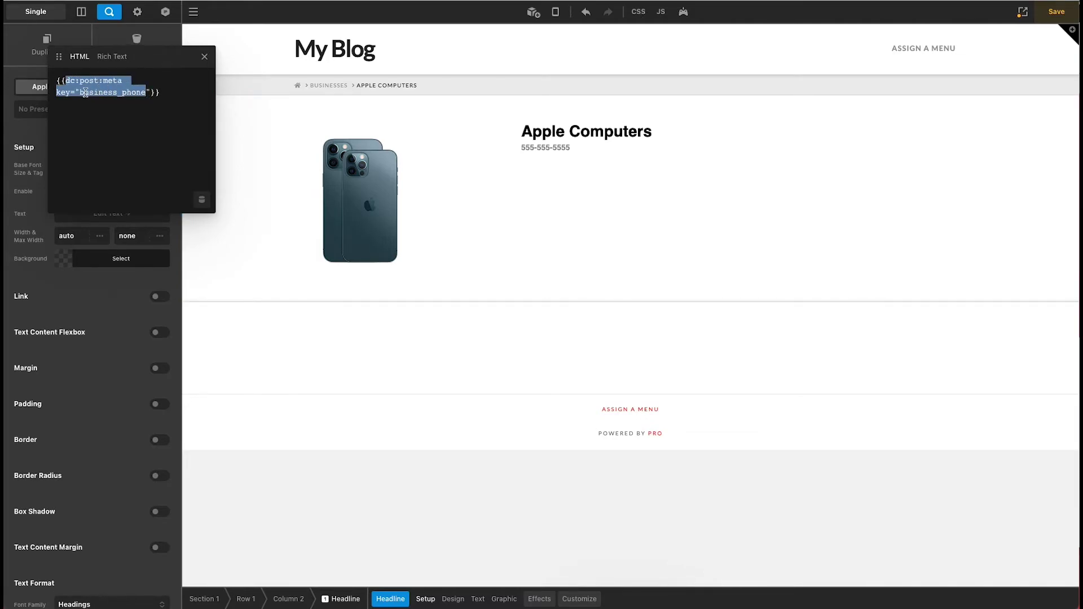
{"action": "left_click", "coordinate": [147, 177]}
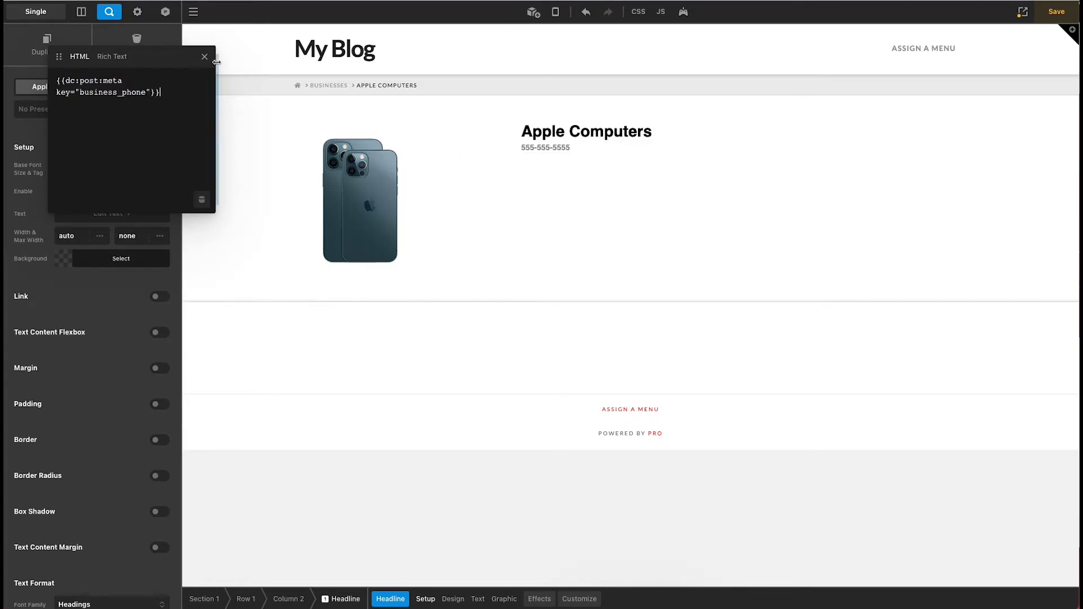
Clear the content of the copied phone-number headline
{"action": "left_click", "coordinate": [499, 171]}
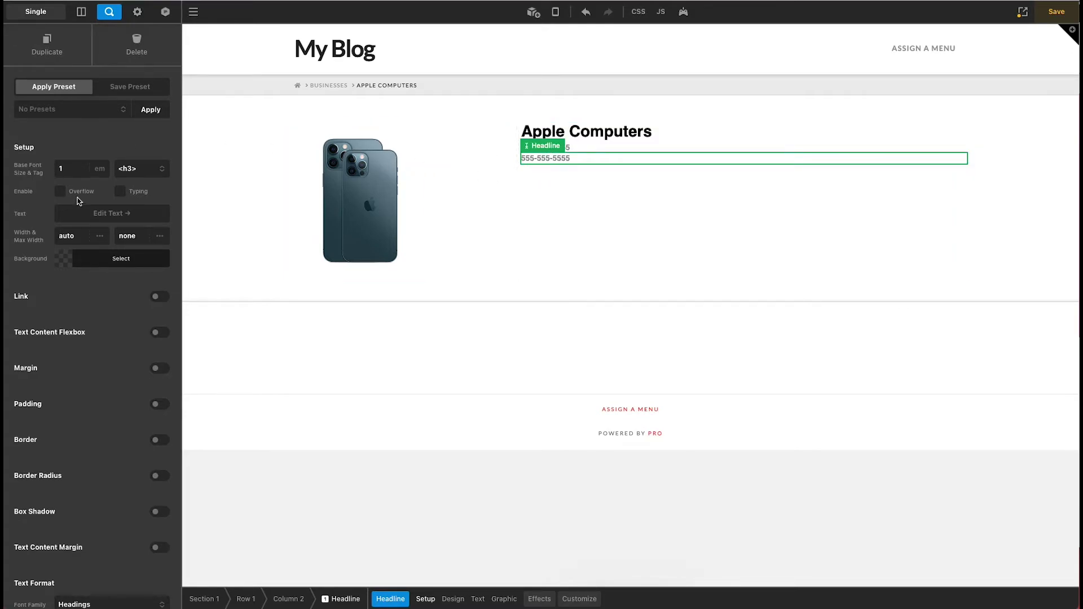
{"action": "left_click", "coordinate": [113, 213]}
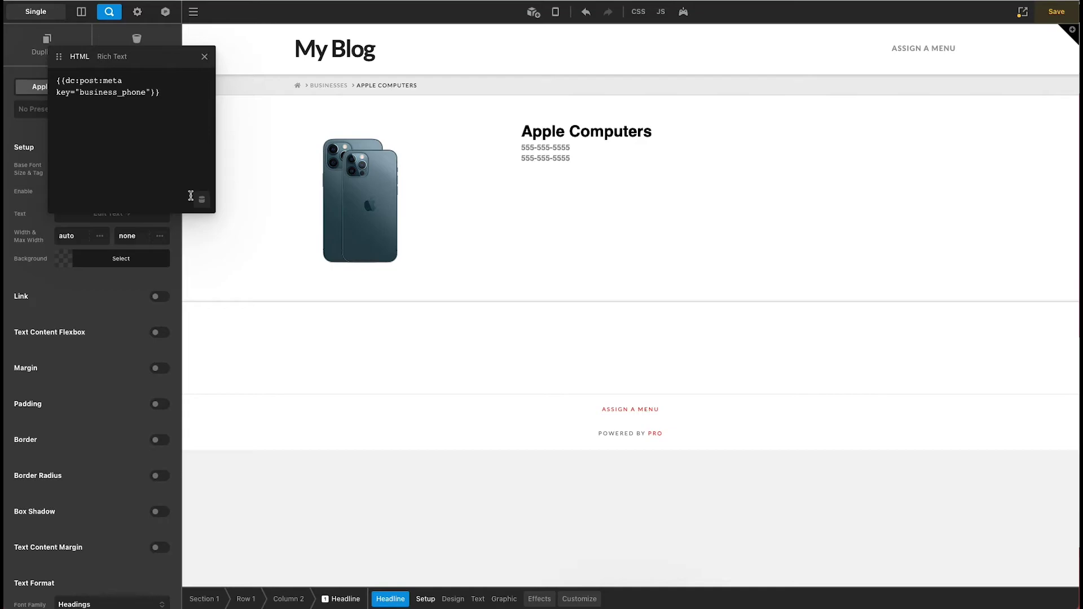
{"action": "key", "text": "ctrl+a"}
{"action": "key", "text": "BackSpace"}
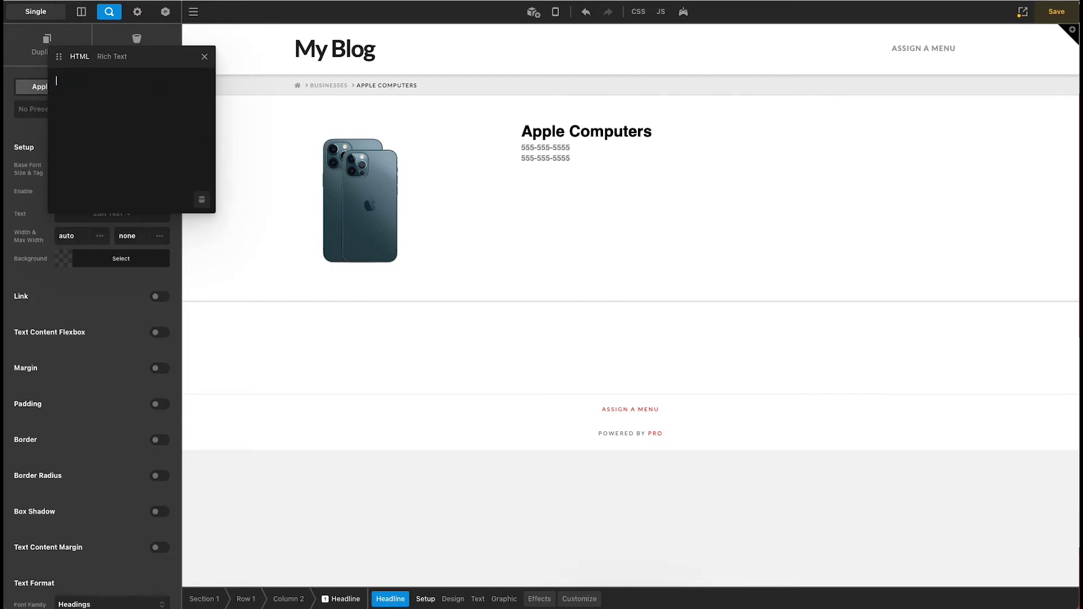
Insert the business_industry custom field (Technology) as its text, then duplicate that headline
{"action": "left_click", "coordinate": [202, 200]}
{"action": "type", "text": "meta"}
{"action": "left_click", "coordinate": [260, 97]}
{"action": "left_click", "coordinate": [287, 123]}
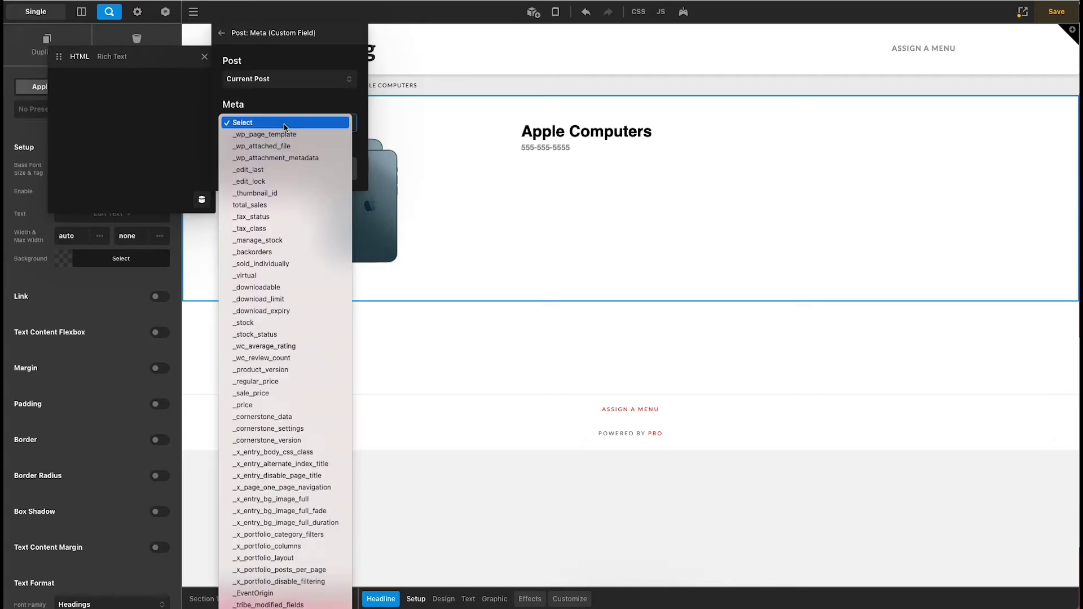
{"action": "scroll", "coordinate": [285, 528], "scroll_direction": "down", "scroll_amount": 15}
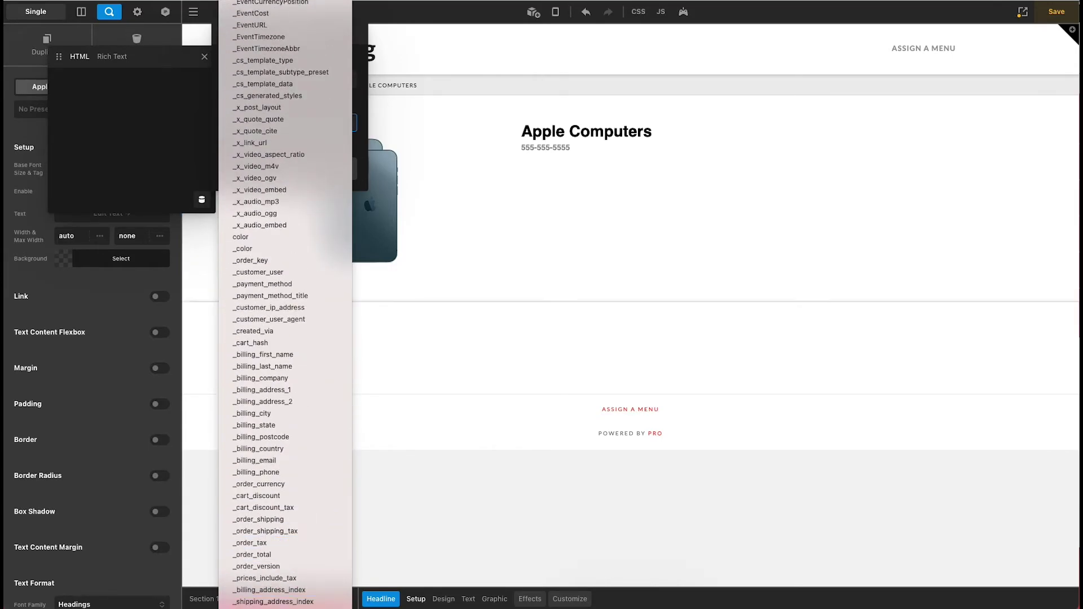
{"action": "left_click", "coordinate": [261, 363]}
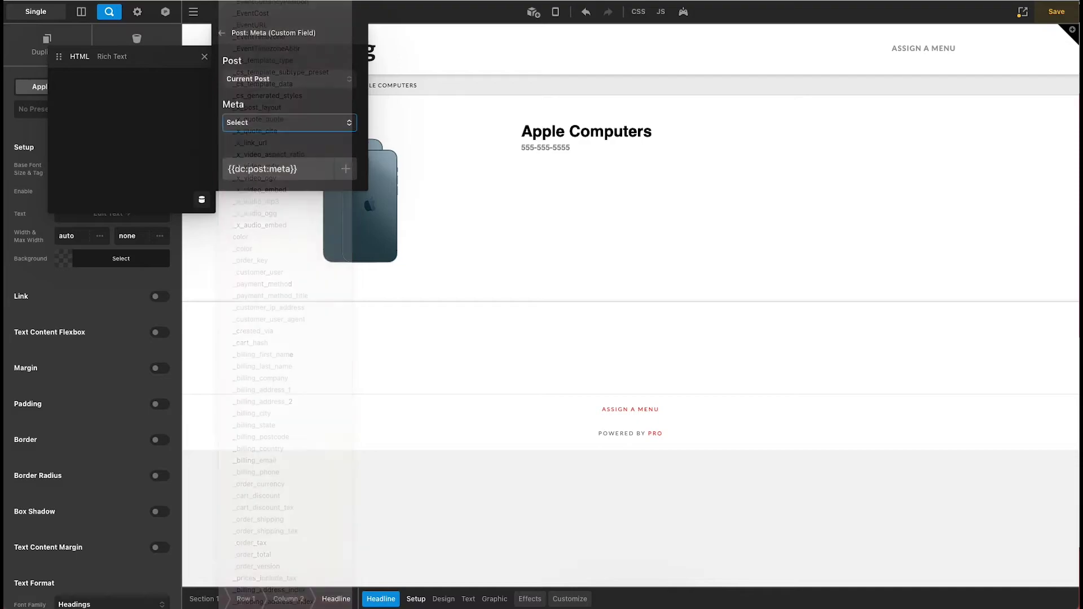
{"action": "left_click", "coordinate": [341, 179]}
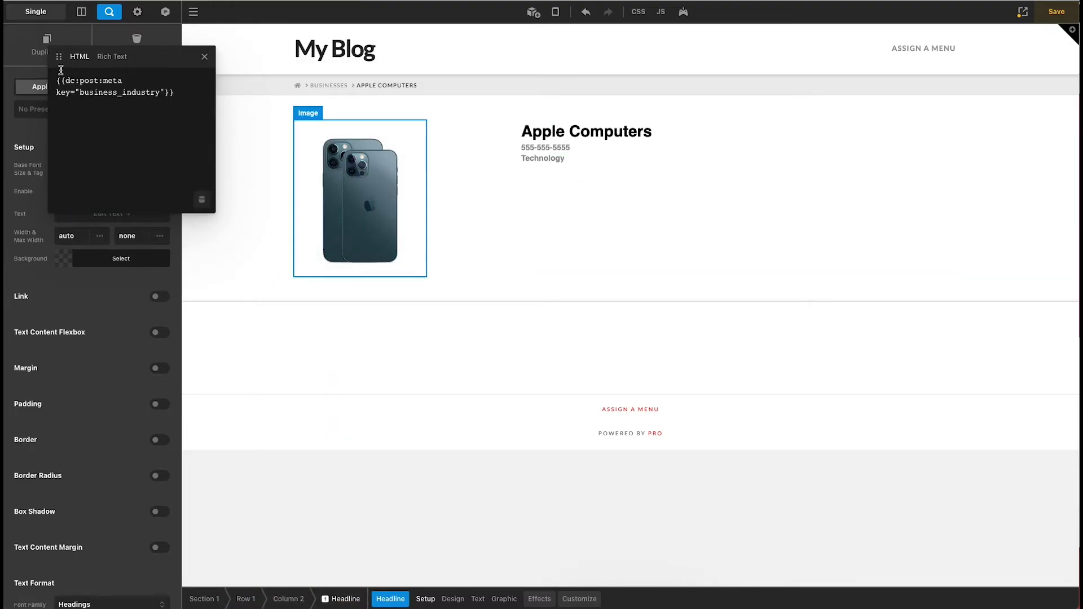
{"action": "left_click", "coordinate": [31, 46]}
{"action": "left_click", "coordinate": [204, 57]}
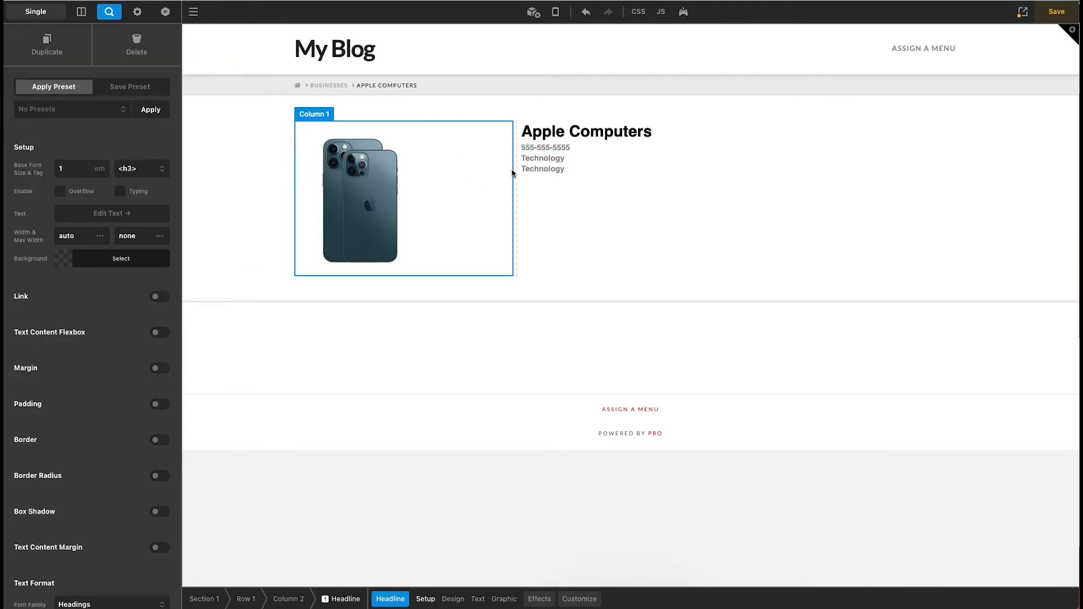
Delete the industry field from the duplicated headline's text
{"action": "left_click", "coordinate": [95, 213]}
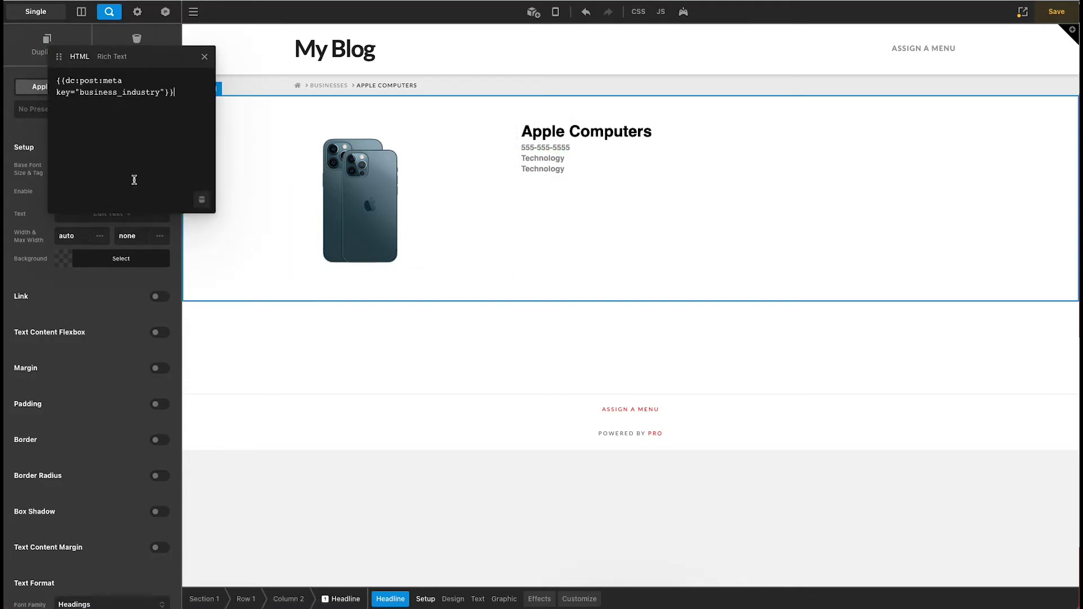
{"action": "key", "text": "ctrl+a"}
{"action": "key", "text": "BackSpace"}
Insert the Meta (Custom Field) tag with key location, showing 555 California Lane
{"action": "left_click", "coordinate": [204, 200]}
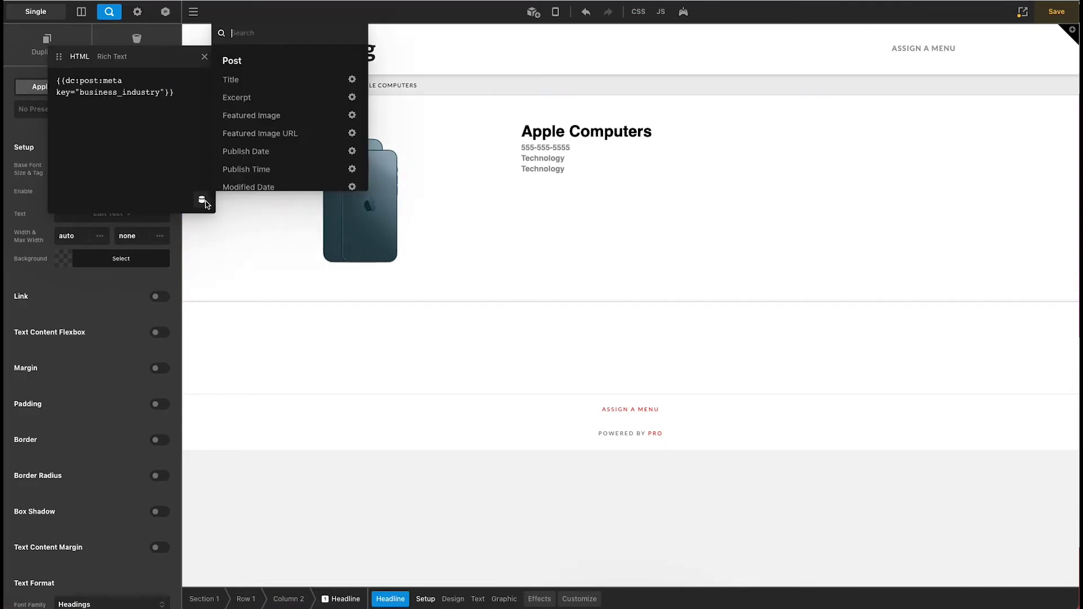
{"action": "type", "text": "meta"}
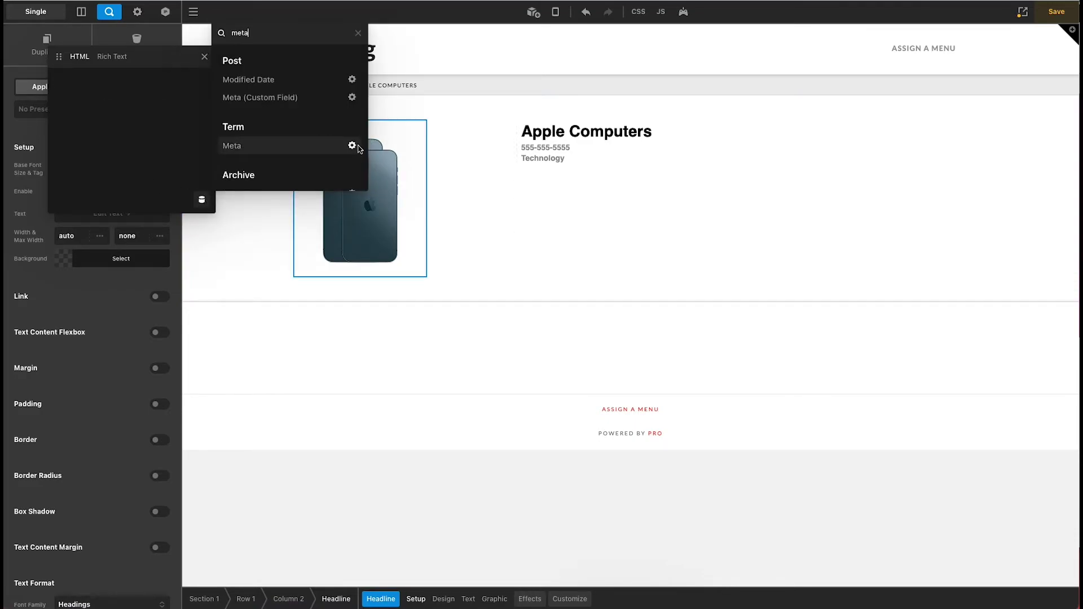
{"action": "left_click", "coordinate": [352, 146]}
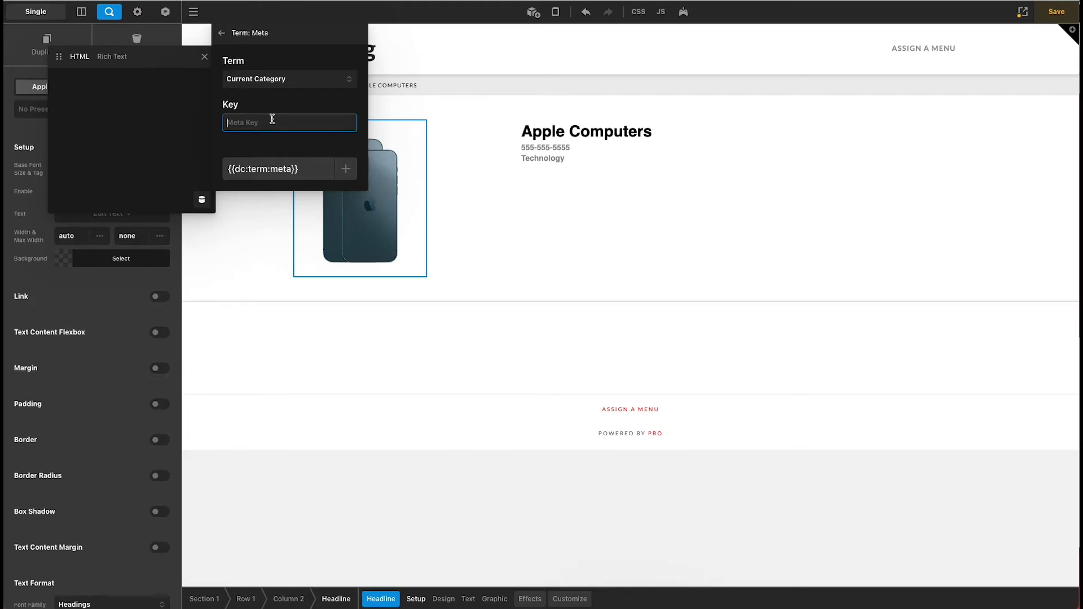
{"action": "left_click", "coordinate": [221, 34]}
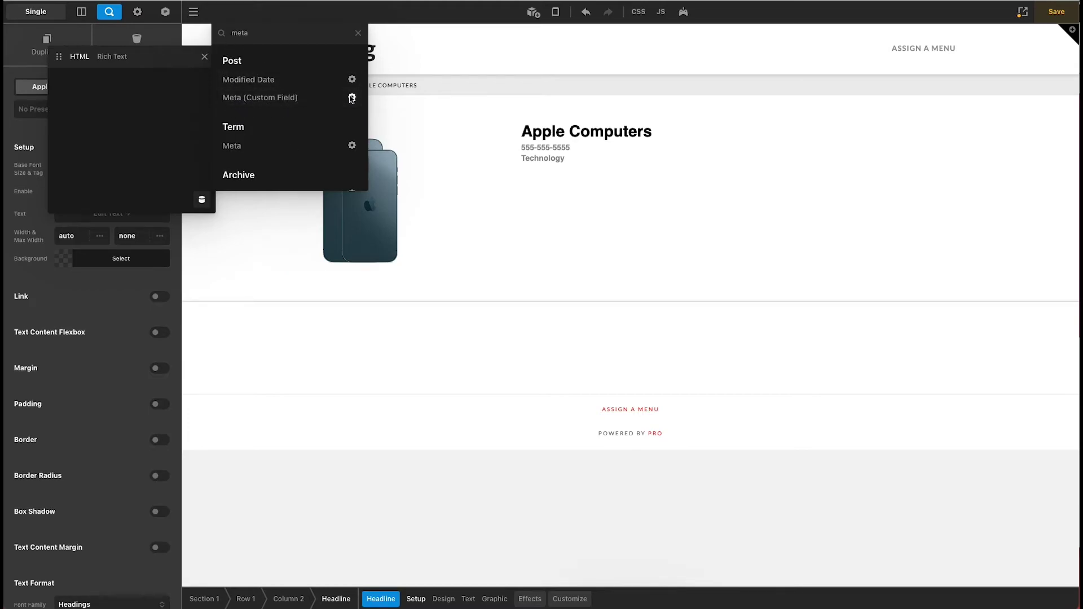
{"action": "left_click", "coordinate": [352, 97]}
{"action": "left_click", "coordinate": [281, 124]}
{"action": "scroll", "coordinate": [268, 327], "scroll_direction": "down", "scroll_amount": 15}
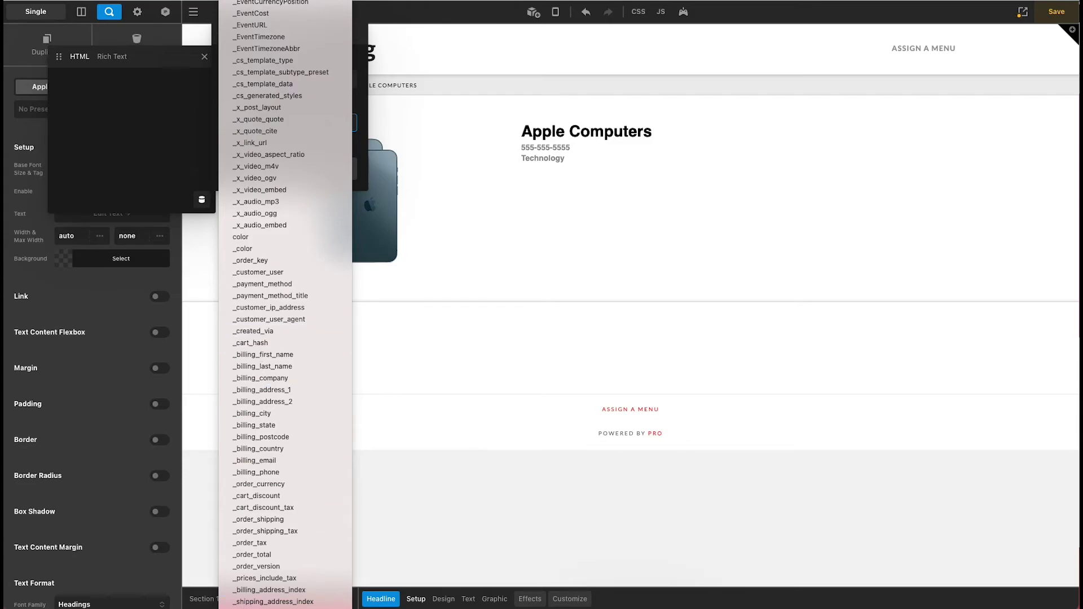
{"action": "type", "text": "loc"}
{"action": "key", "text": "Return"}
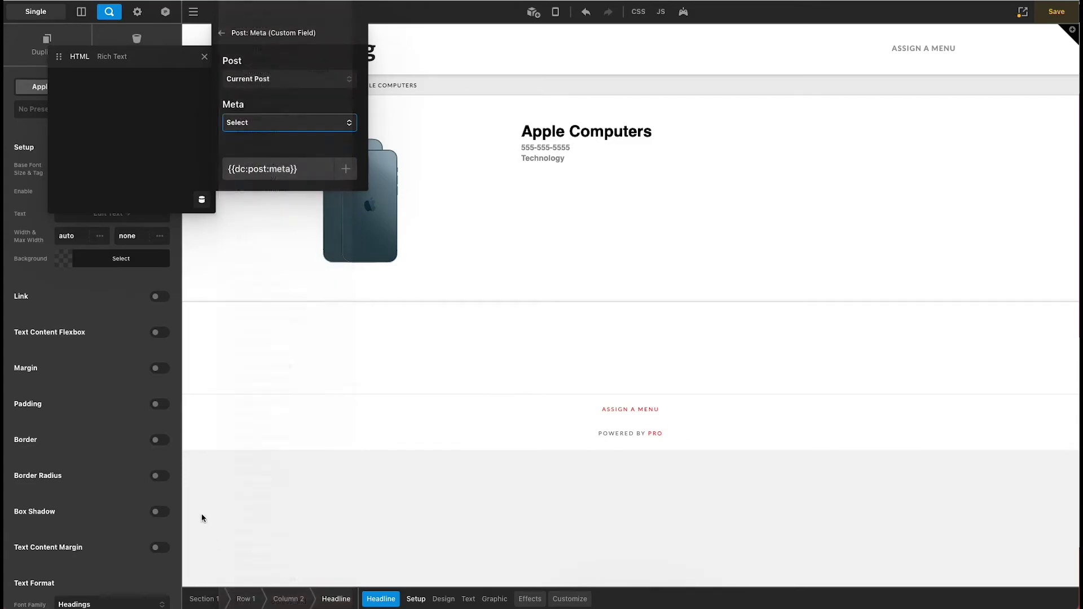
{"action": "left_click", "coordinate": [346, 169]}
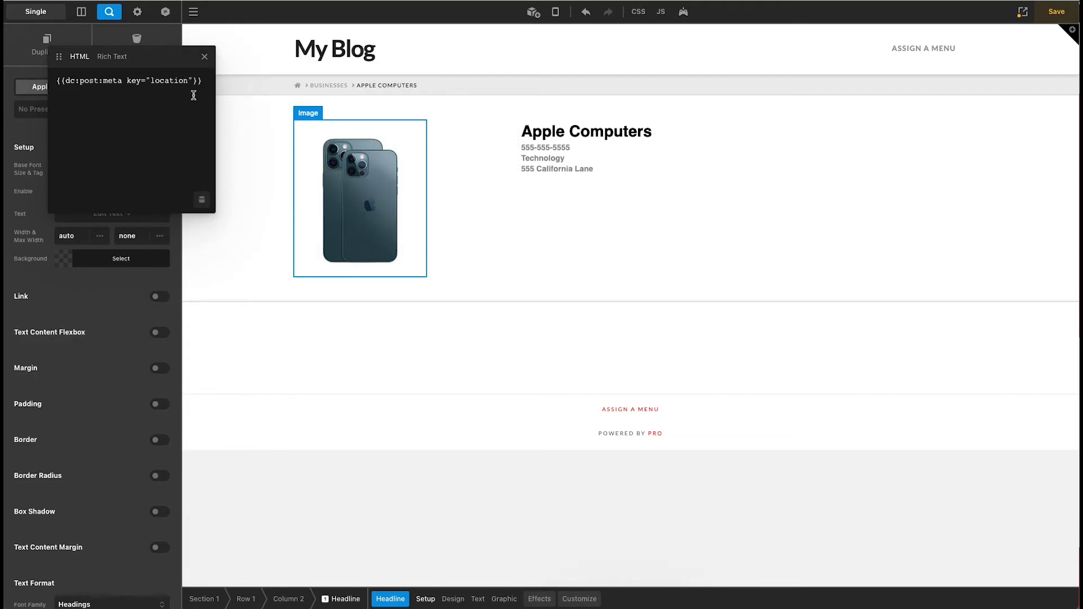
{"action": "left_click", "coordinate": [205, 56]}
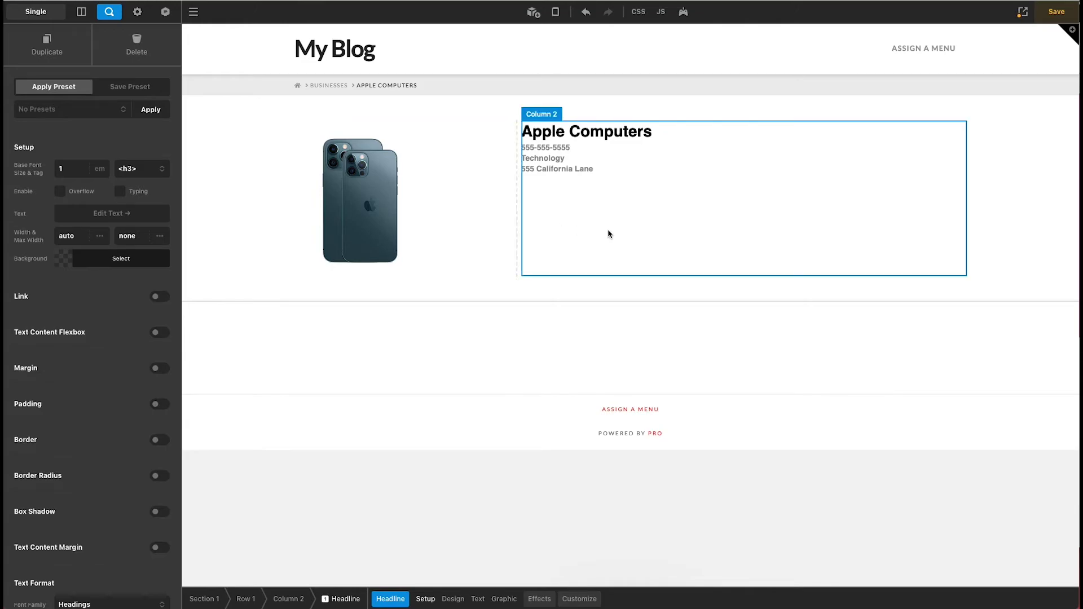
Save the Businesses layout and check its preview for the Apple Computers page
{"action": "key", "text": "ctrl+s"}
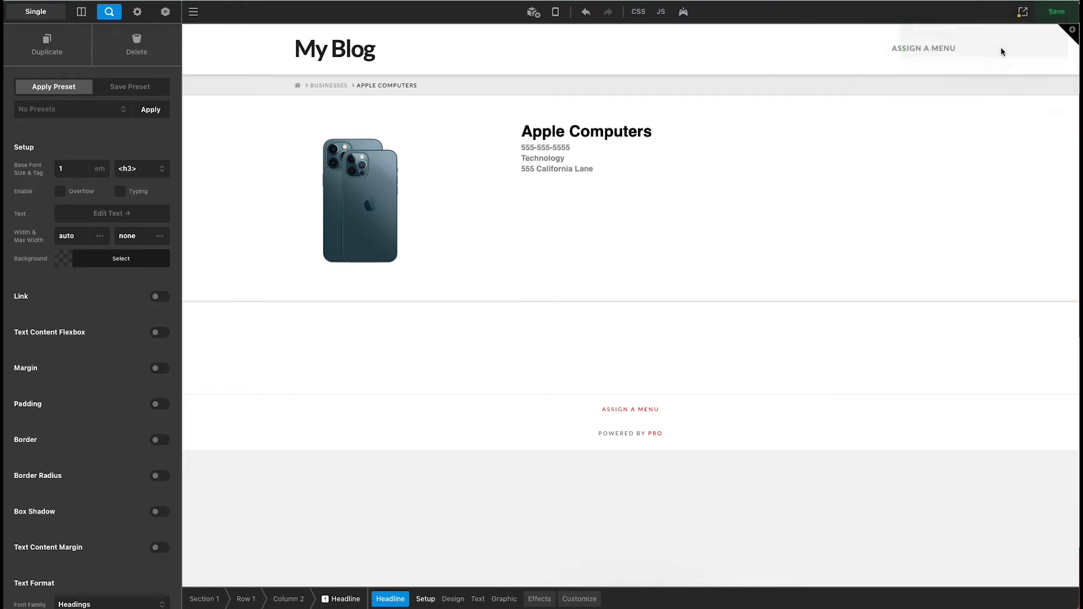
{"action": "left_click", "coordinate": [1023, 13]}
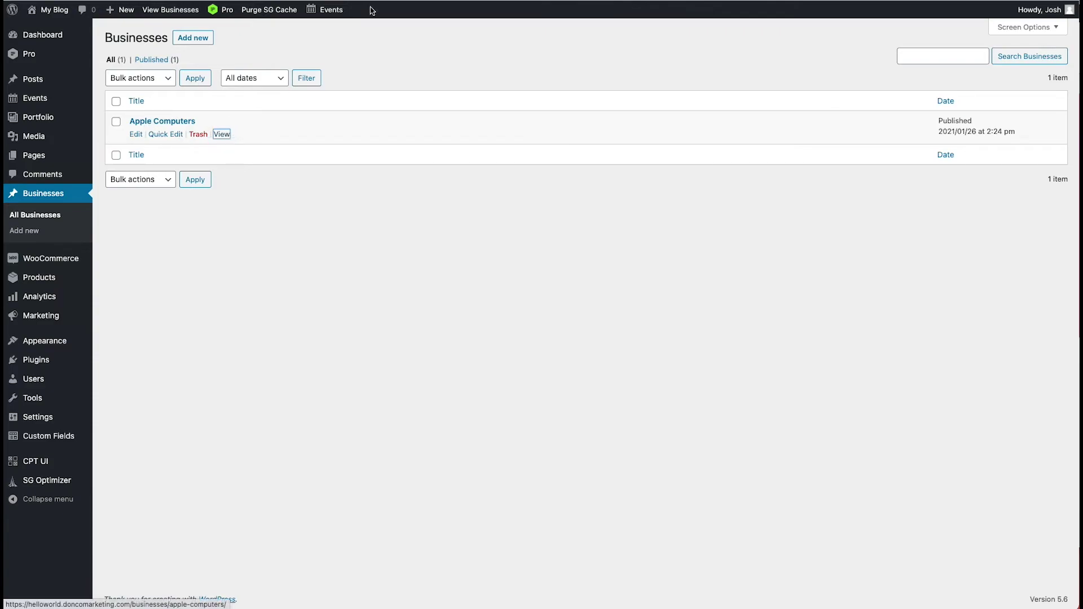
{"action": "key", "text": "Return"}
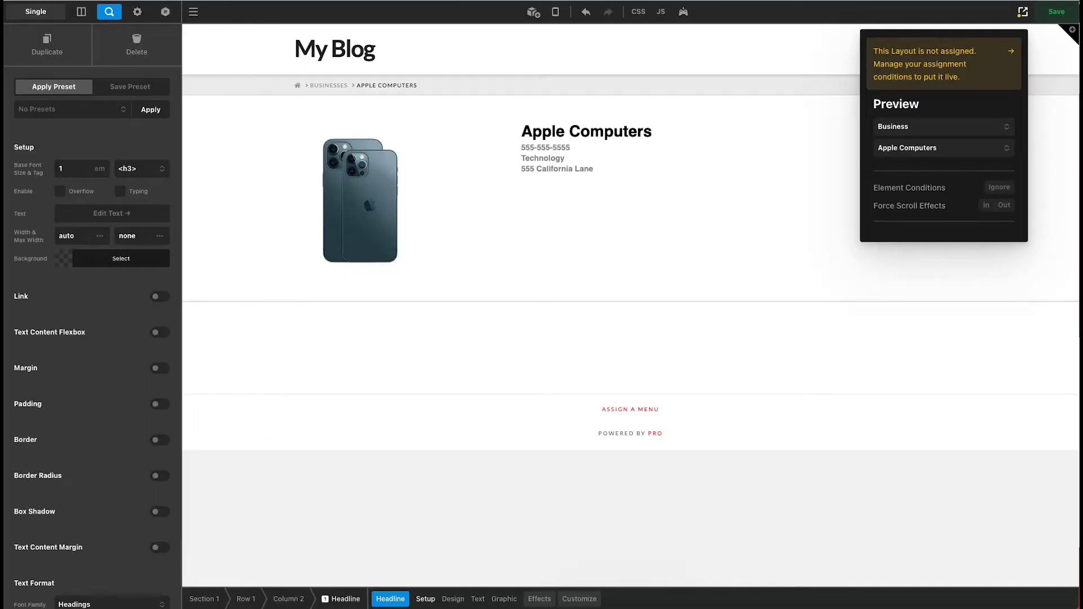
Add the assignment condition Post Type is Business to the single layout
{"action": "left_click", "coordinate": [496, 290]}
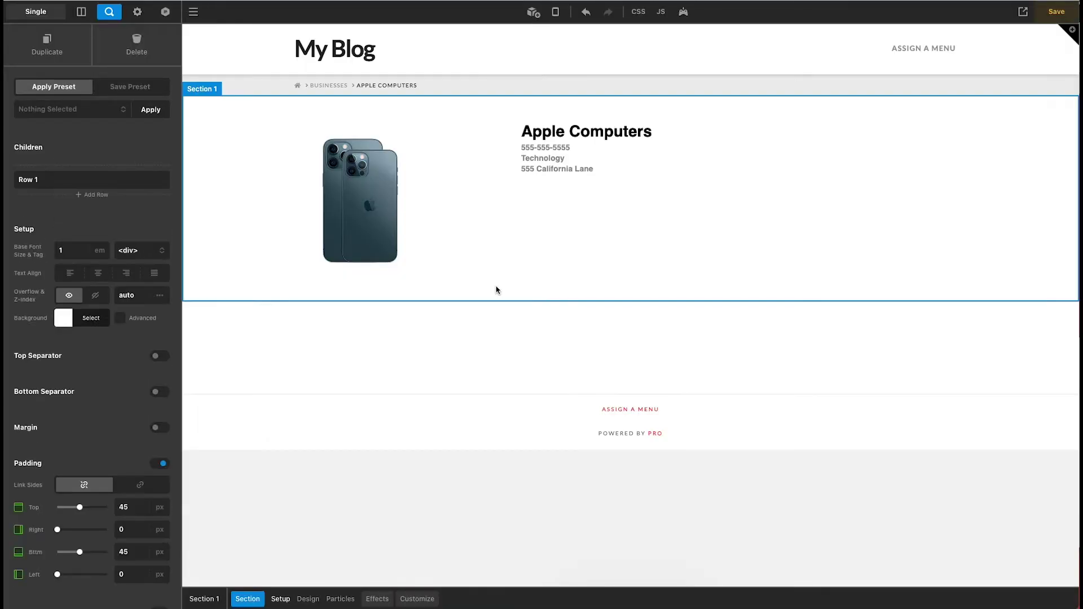
{"action": "left_click", "coordinate": [139, 11]}
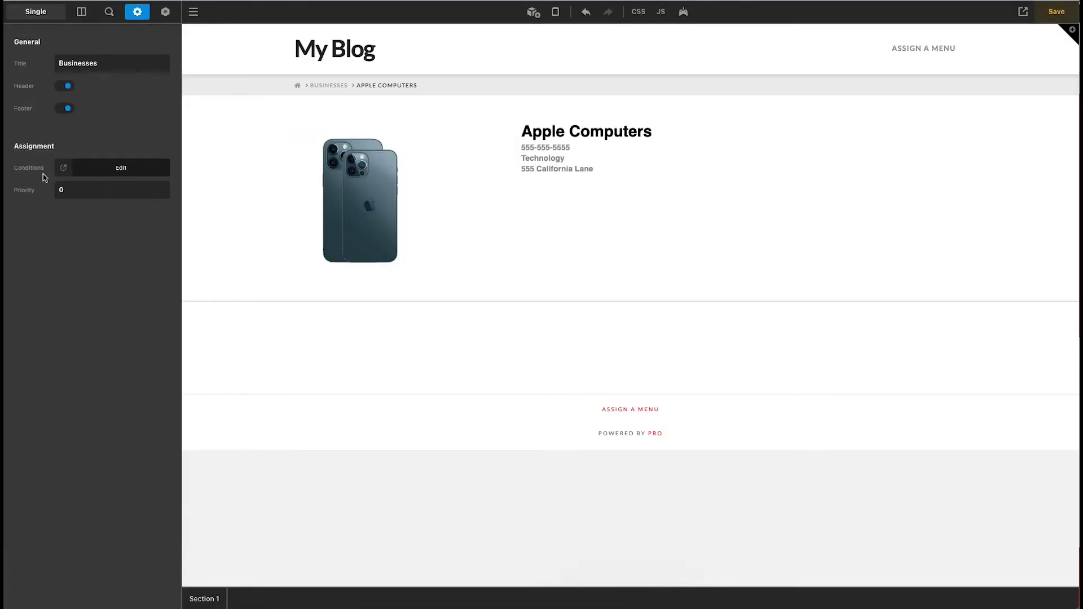
{"action": "left_click", "coordinate": [85, 170]}
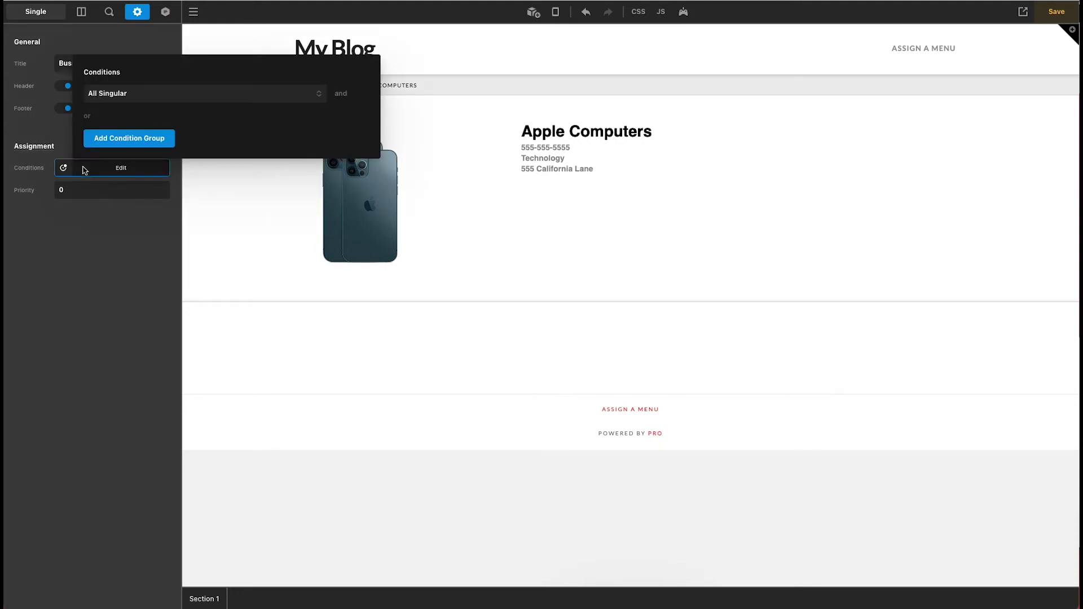
{"action": "left_click", "coordinate": [125, 100]}
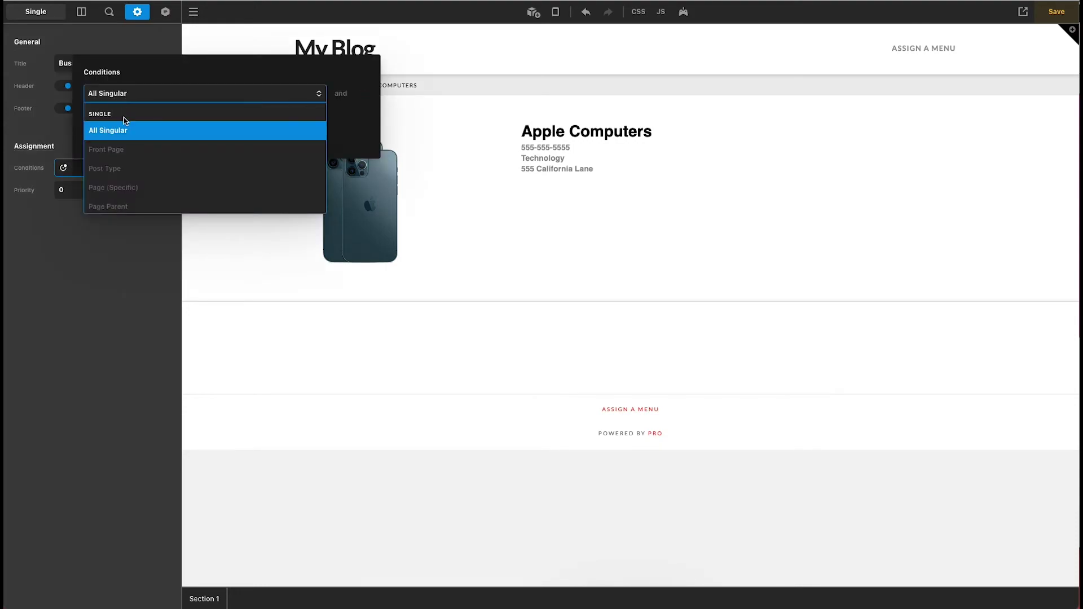
{"action": "left_click", "coordinate": [110, 168]}
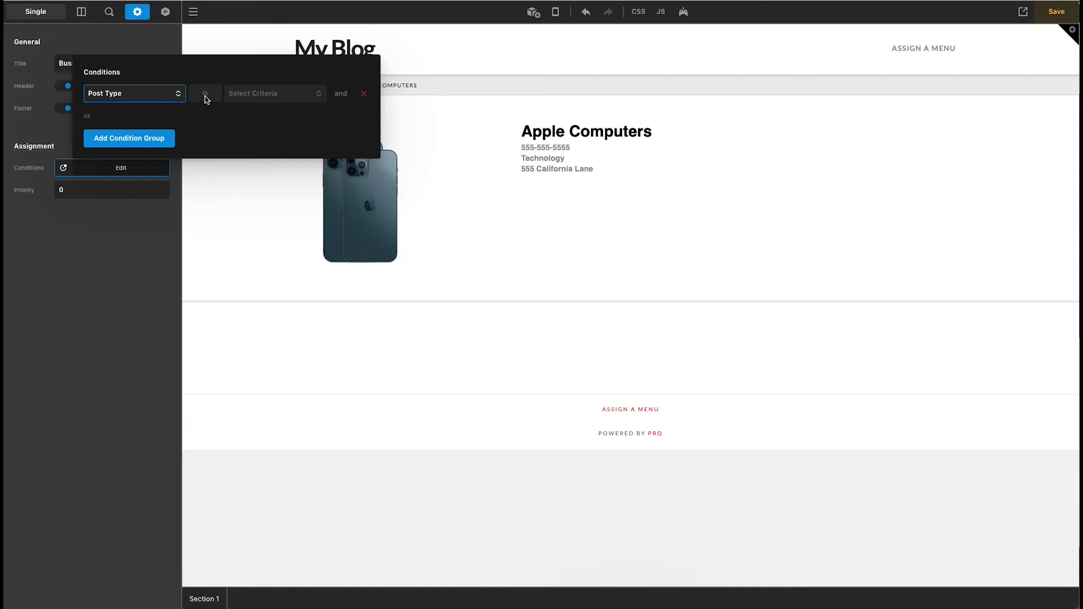
{"action": "left_click", "coordinate": [276, 95]}
{"action": "scroll", "coordinate": [271, 140], "scroll_direction": "down", "scroll_amount": 3}
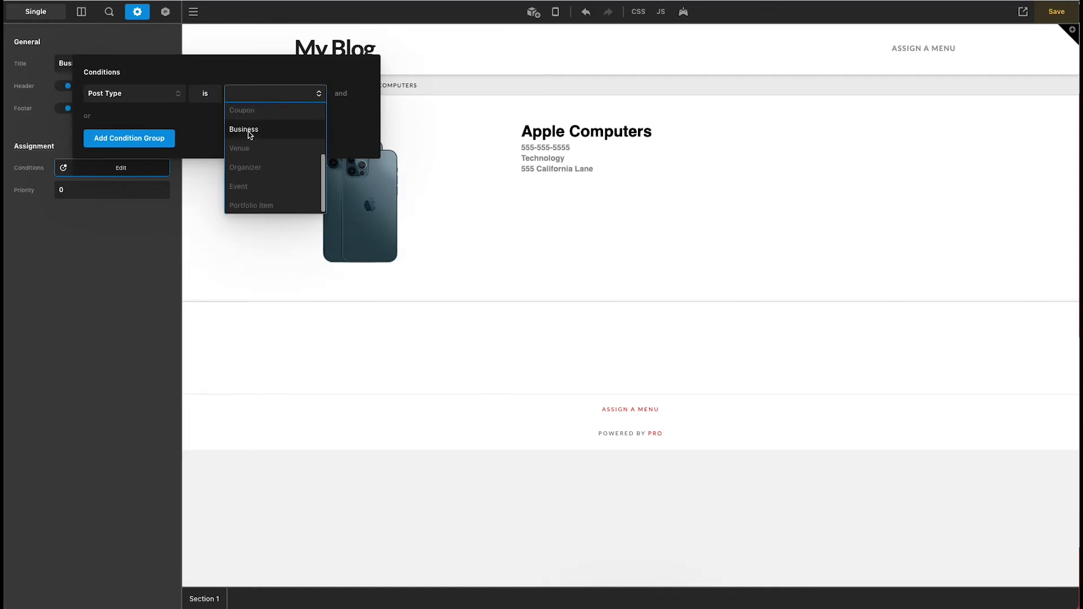
{"action": "left_click", "coordinate": [249, 131]}
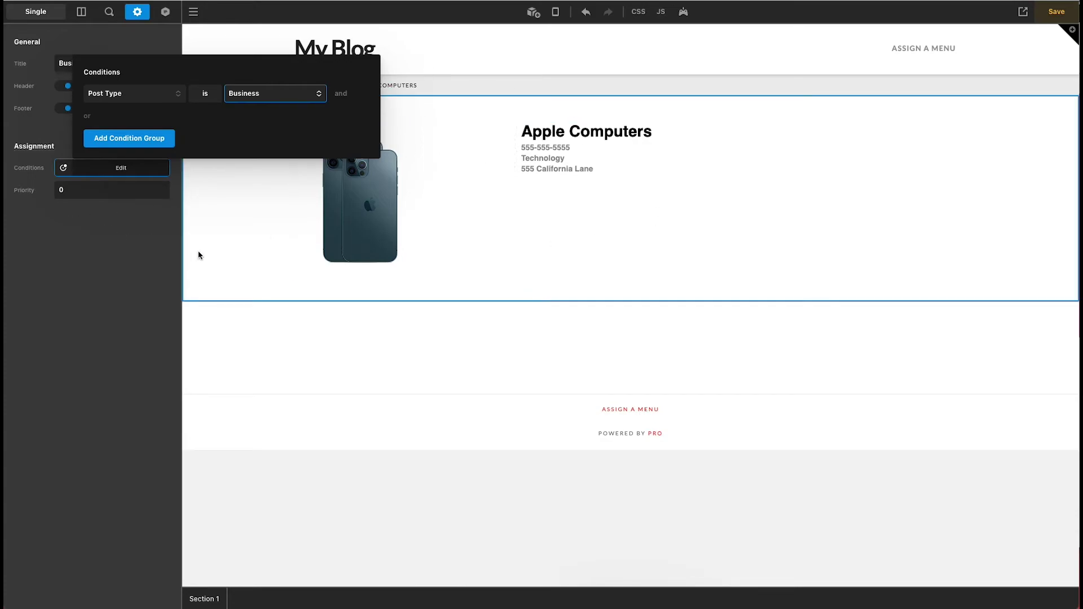
Close the conditions editor, reload the business page, and start a new business
{"action": "left_click", "coordinate": [149, 271]}
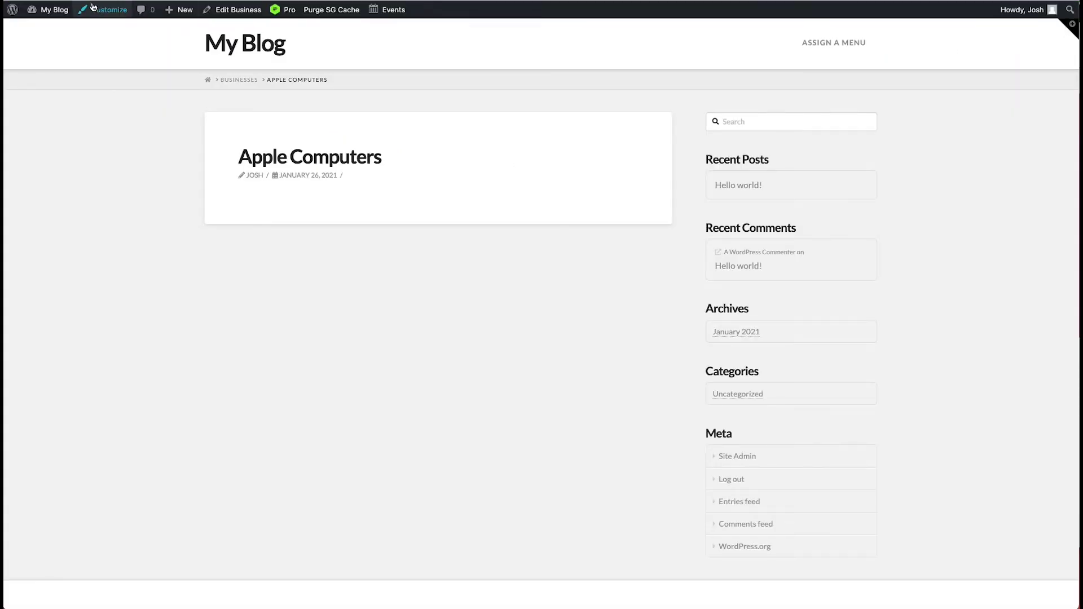
{"action": "key", "text": "super+r"}
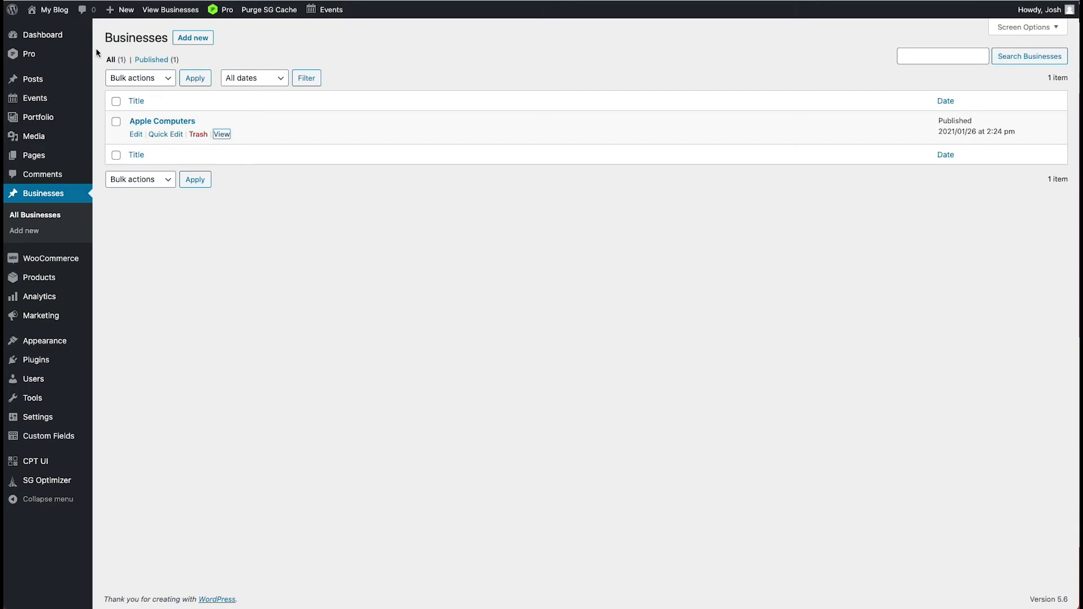
{"action": "left_click", "coordinate": [193, 38]}
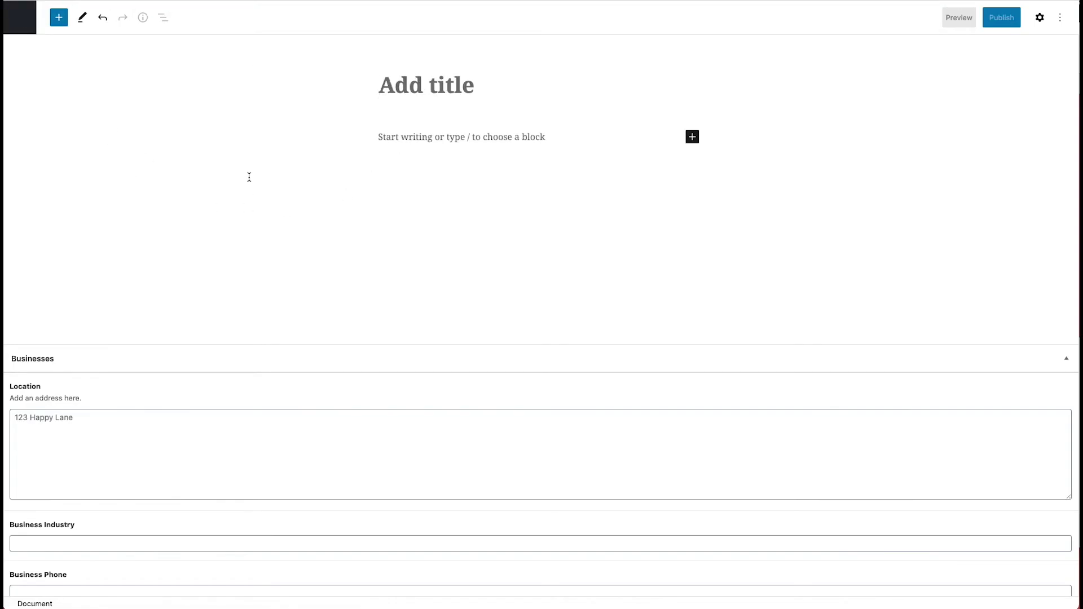
Title the new business 'Microsoft', publish it, and view its page from the Businesses list
{"action": "type", "text": "Microsoft"}
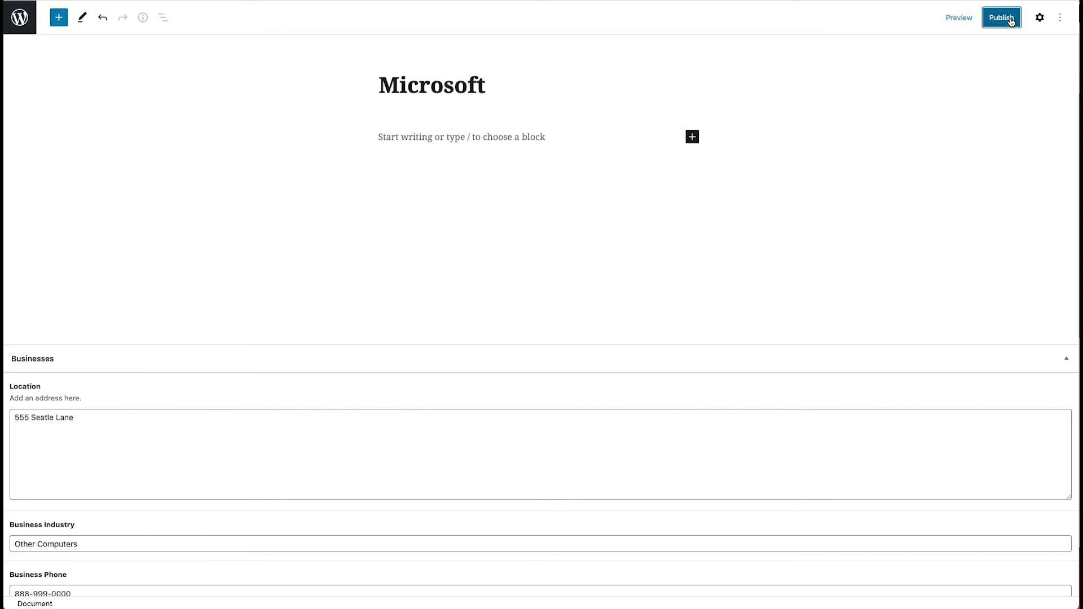
{"action": "left_click", "coordinate": [1002, 17]}
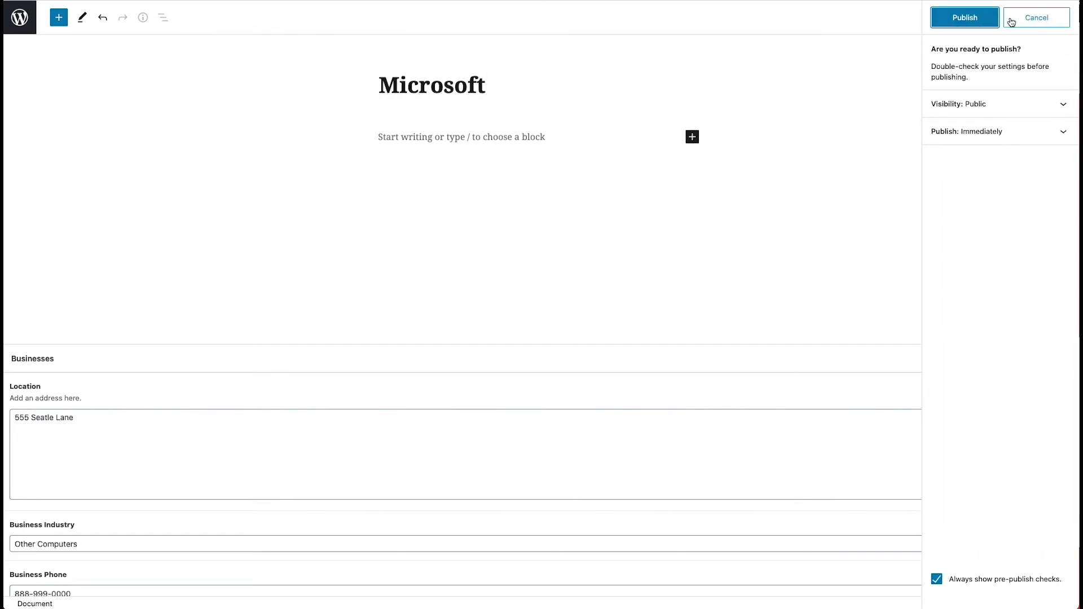
{"action": "left_click", "coordinate": [965, 18]}
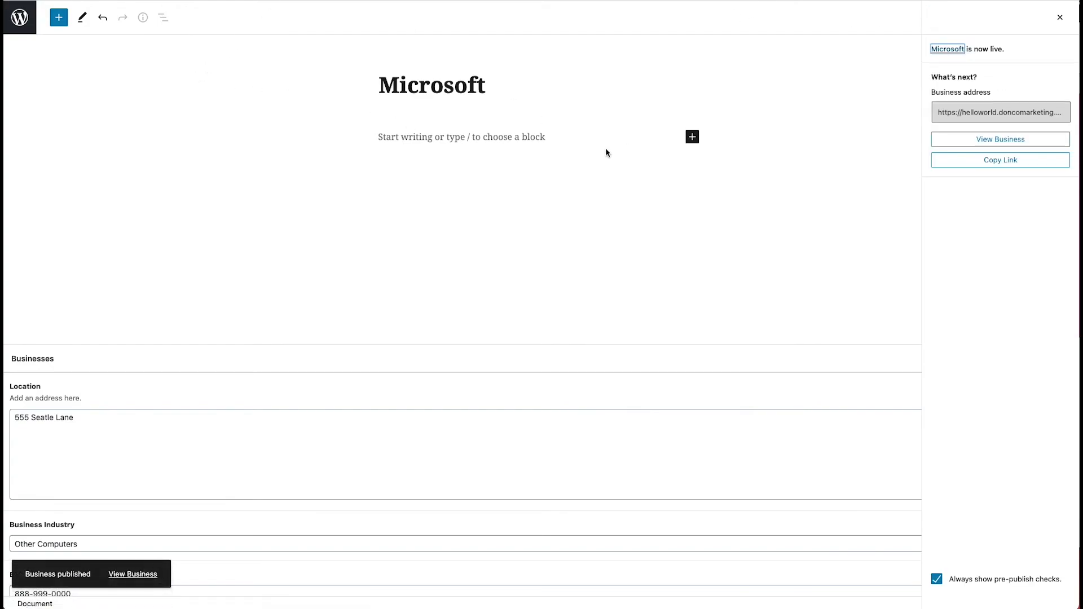
{"action": "left_click", "coordinate": [14, 21]}
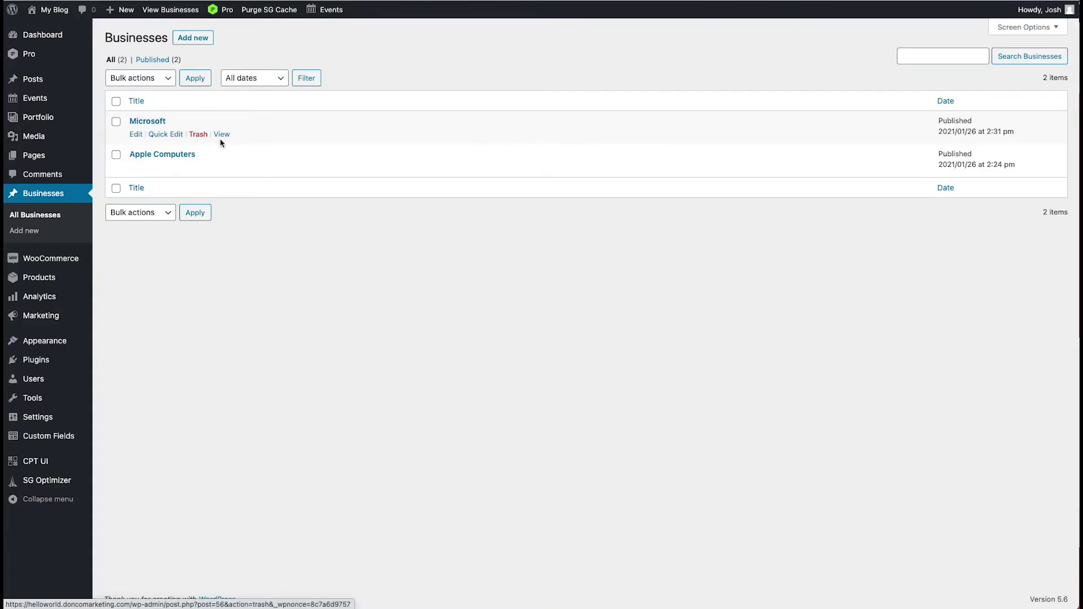
{"action": "left_click", "coordinate": [221, 137]}
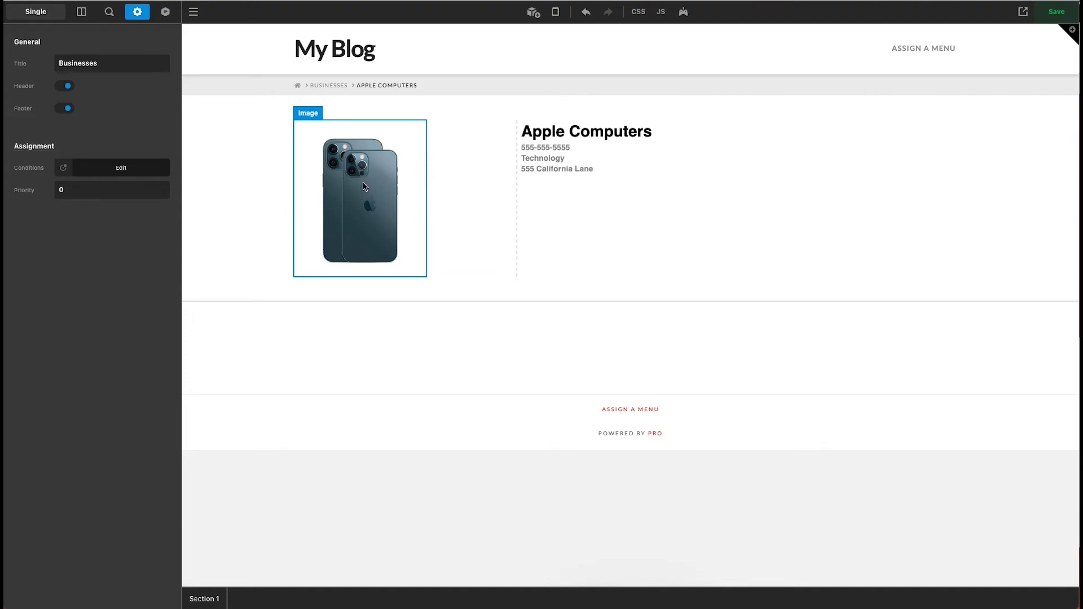
Replace the layout image's fixed source with dynamic Featured Image, then preview the live page
{"action": "left_click", "coordinate": [363, 186]}
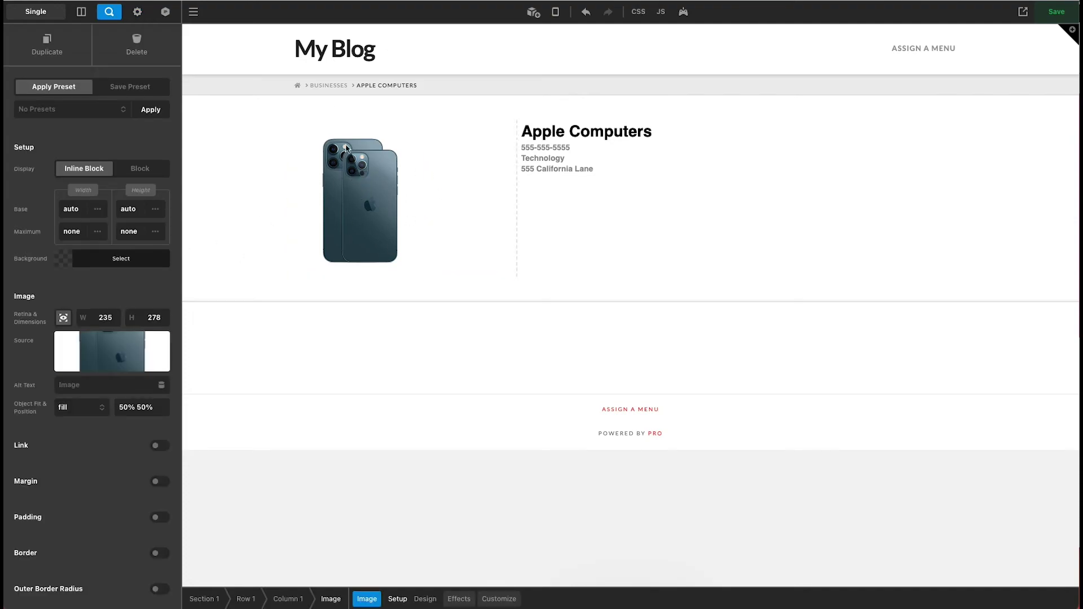
{"action": "left_click", "coordinate": [111, 353]}
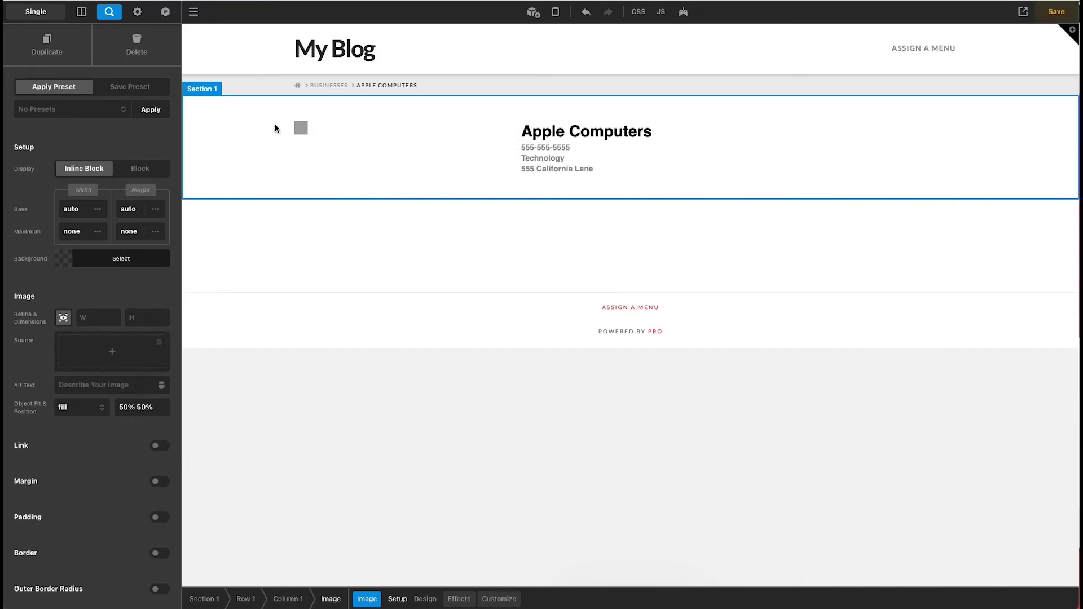
{"action": "left_click", "coordinate": [160, 343]}
{"action": "left_click", "coordinate": [228, 222]}
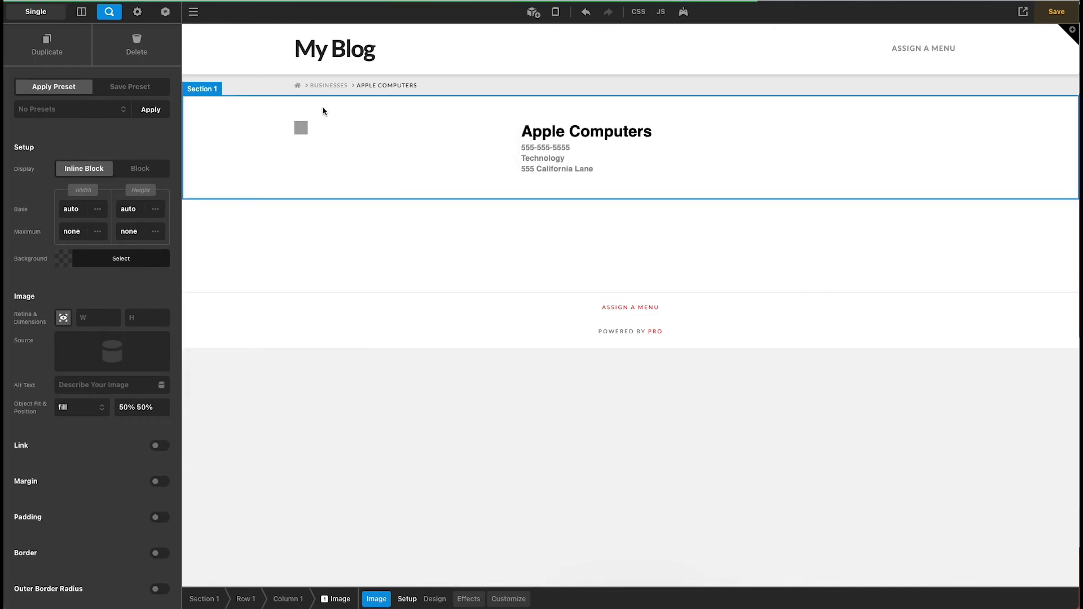
{"action": "left_click", "coordinate": [1023, 11]}
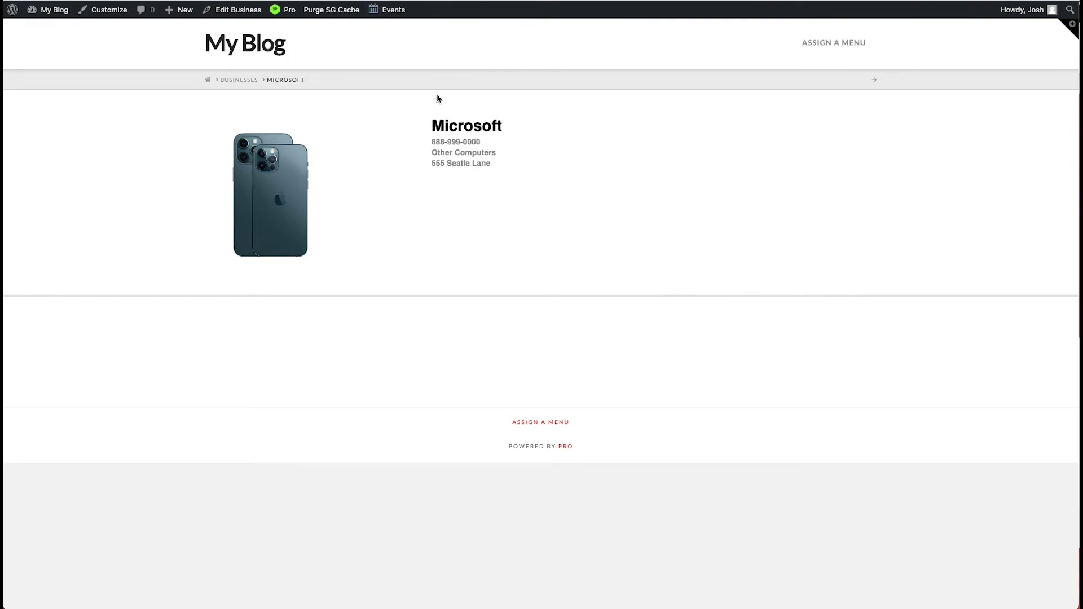
Set the colourful phone-fan picture as Microsoft's featured image and save it
{"action": "left_click", "coordinate": [247, 11]}
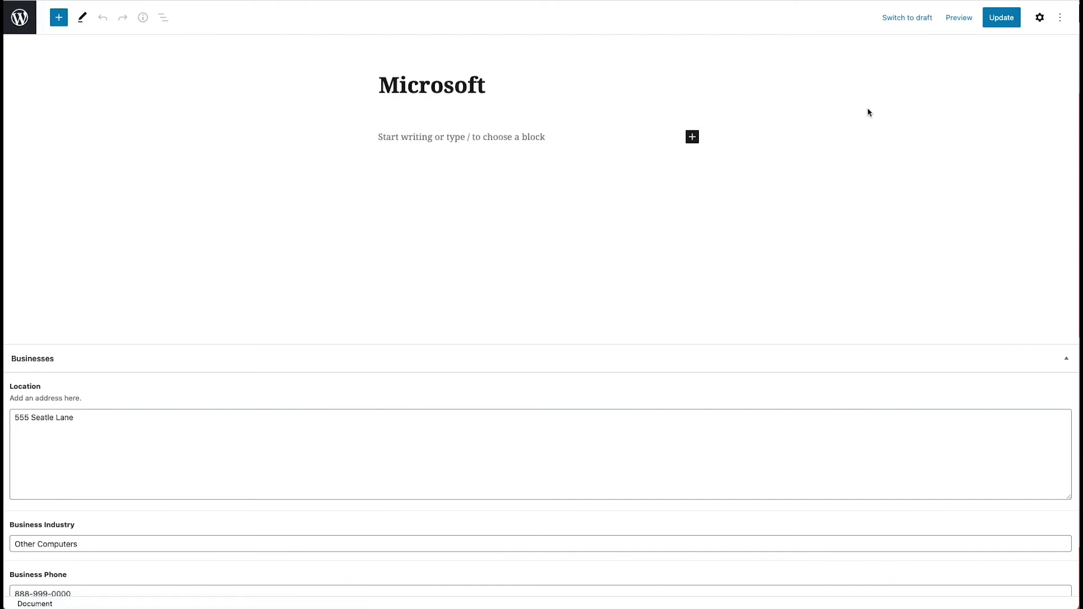
{"action": "left_click", "coordinate": [1039, 18]}
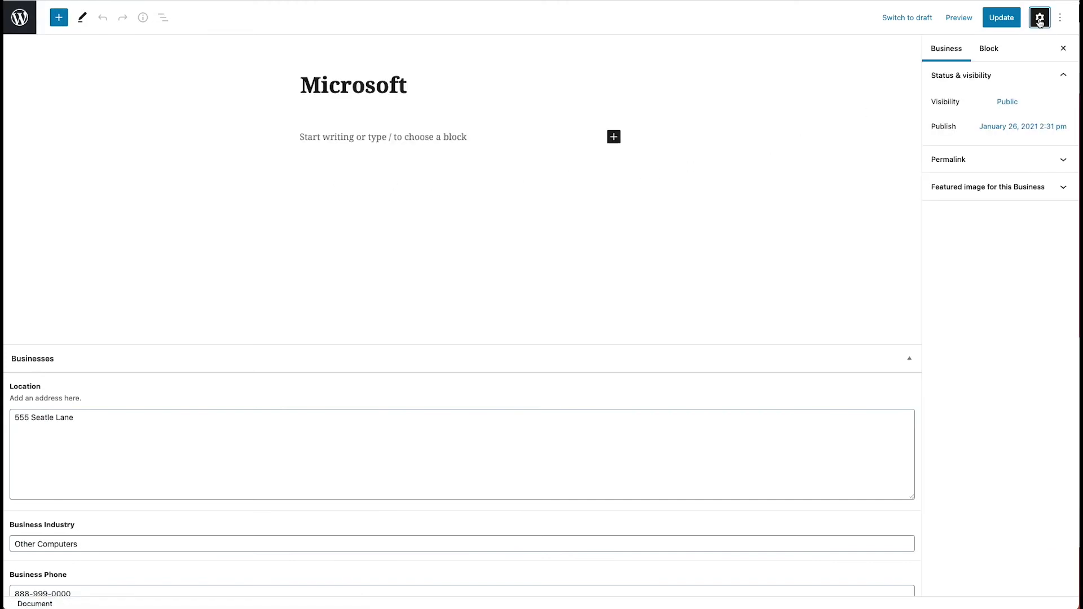
{"action": "left_click", "coordinate": [967, 212]}
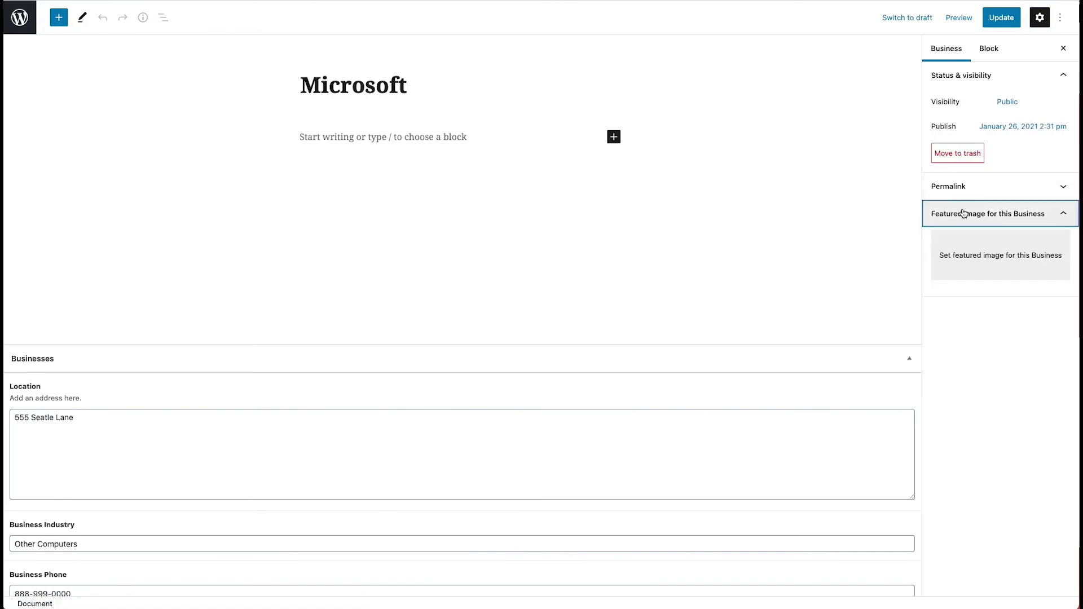
{"action": "left_click", "coordinate": [974, 267]}
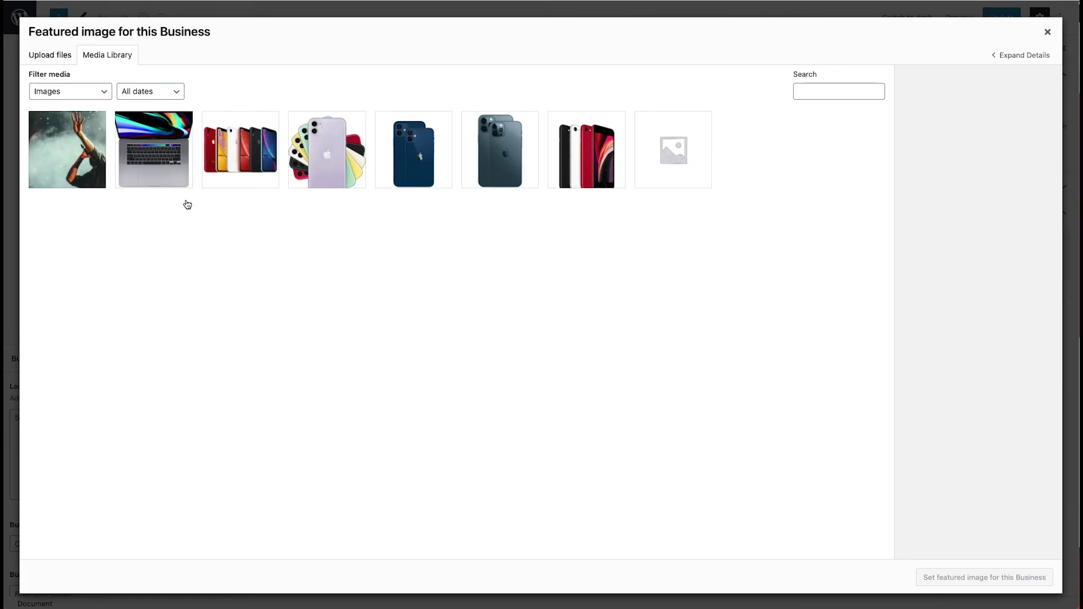
{"action": "left_click", "coordinate": [314, 156]}
{"action": "left_click", "coordinate": [1002, 580]}
{"action": "key", "text": "ctrl+s"}
{"action": "left_click", "coordinate": [20, 18]}
Set the blue iPhone picture as the featured image for Apple Computers
{"action": "left_click", "coordinate": [136, 168]}
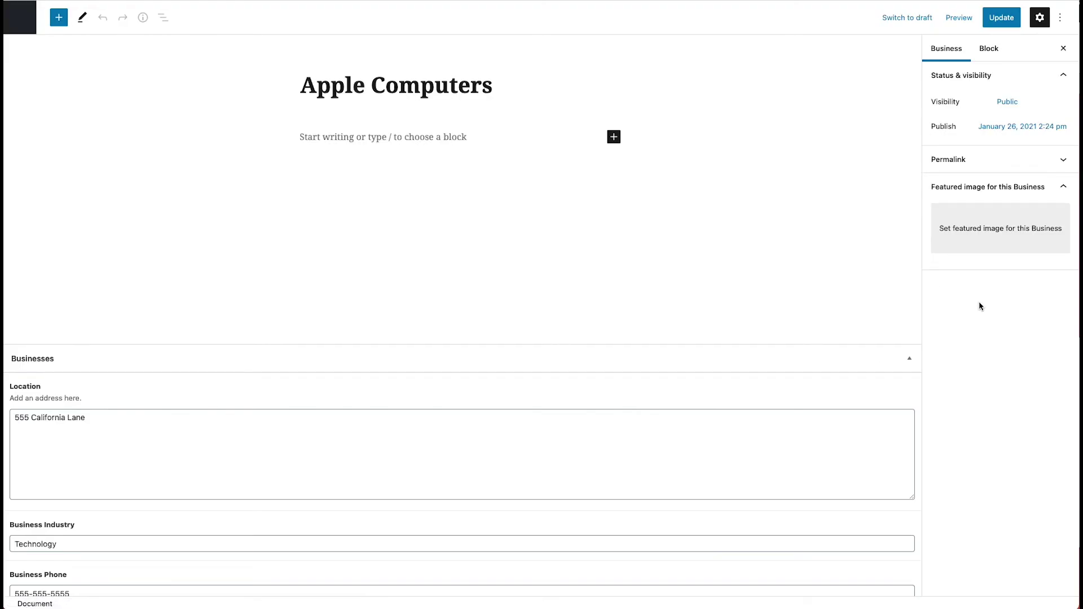
{"action": "left_click", "coordinate": [984, 220]}
{"action": "left_click", "coordinate": [984, 220]}
{"action": "left_click", "coordinate": [967, 268]}
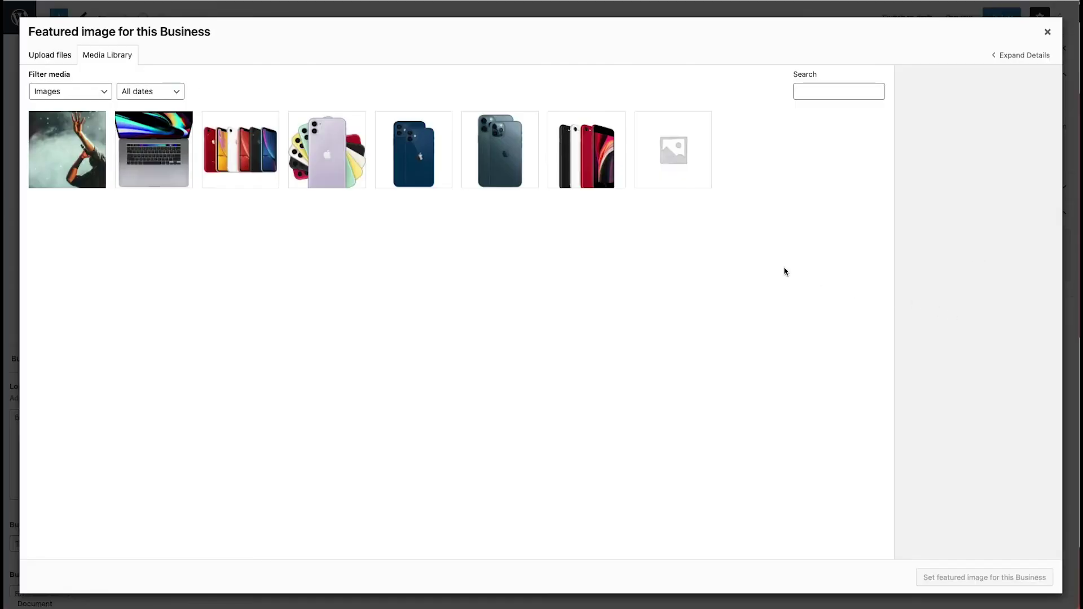
{"action": "left_click", "coordinate": [405, 174]}
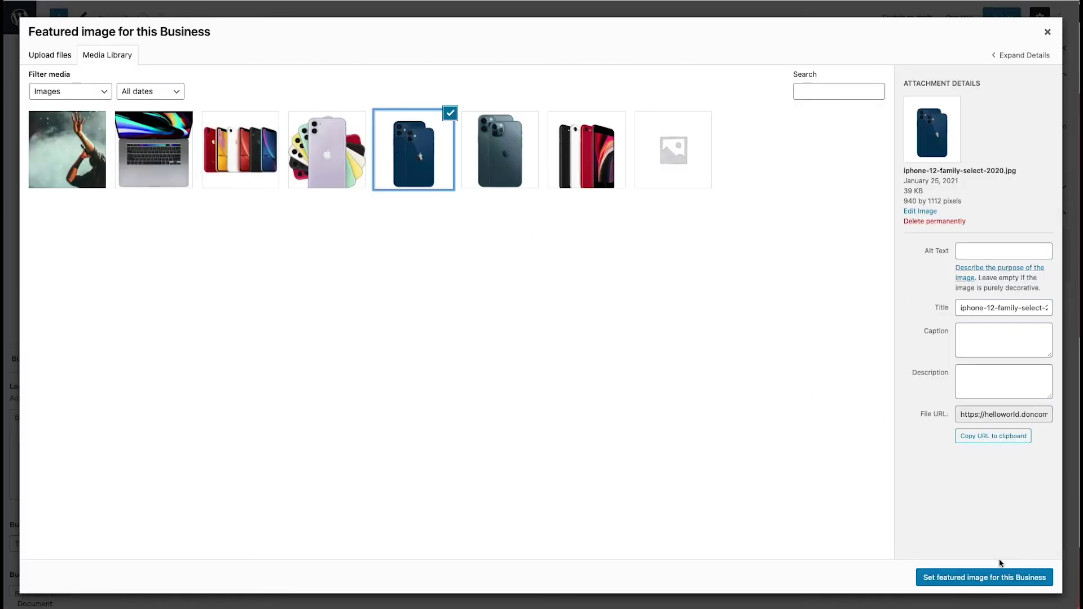
{"action": "left_click", "coordinate": [994, 577]}
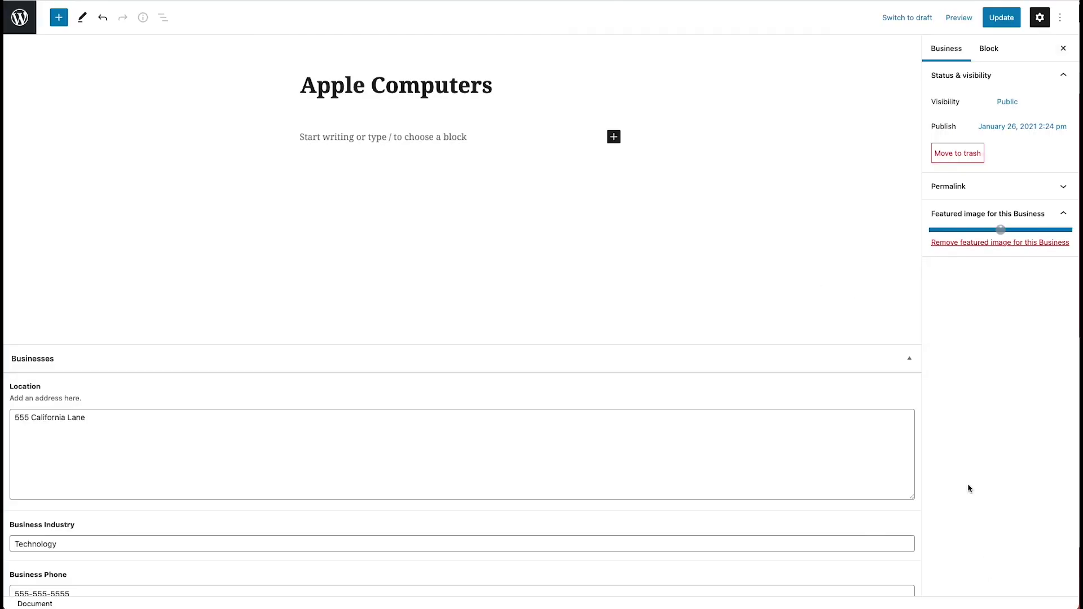
Update Apple Computers, reload its page, then view the Microsoft business page
{"action": "left_click", "coordinate": [1001, 18]}
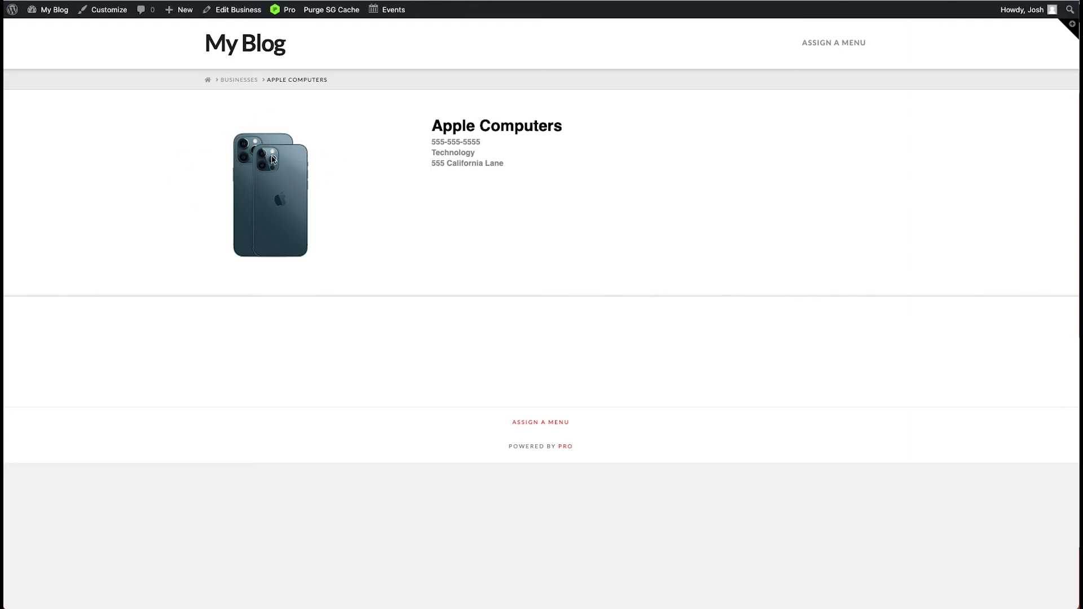
{"action": "key", "text": "super+r"}
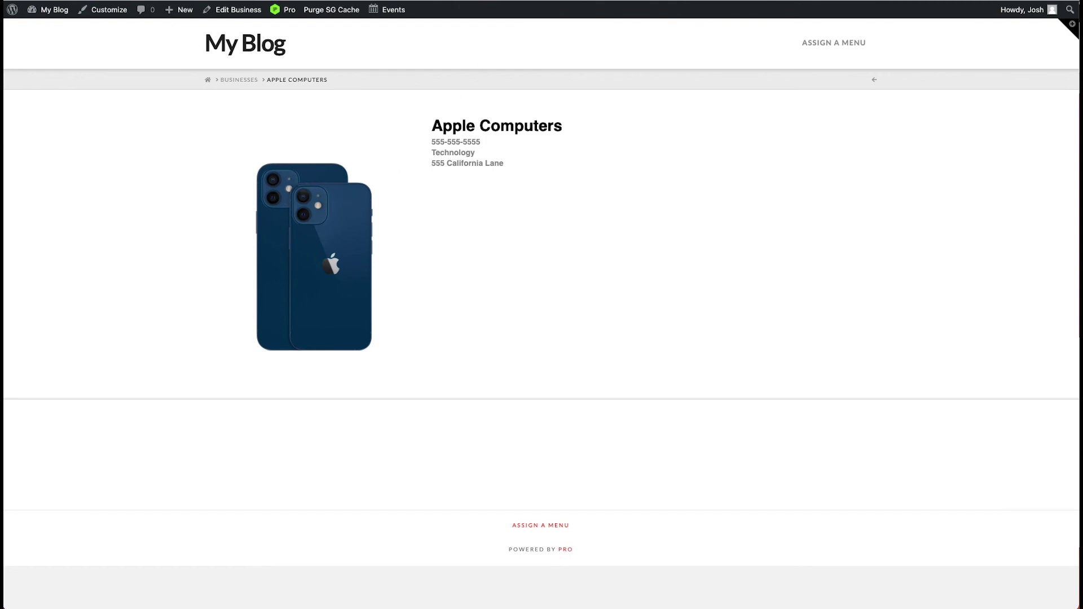
{"action": "left_click", "coordinate": [233, 9]}
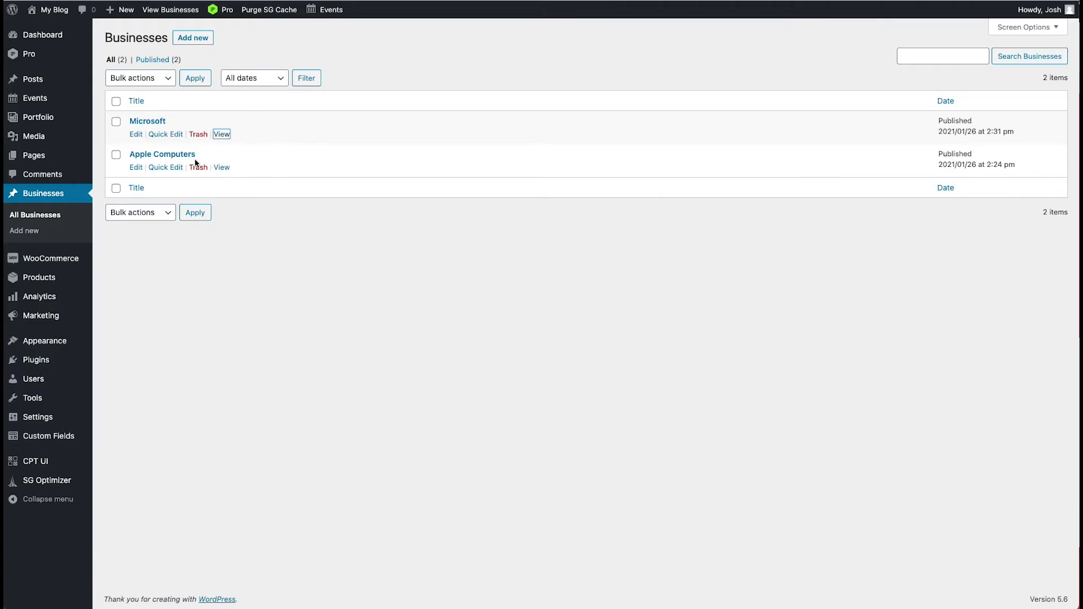
{"action": "left_click", "coordinate": [222, 134]}
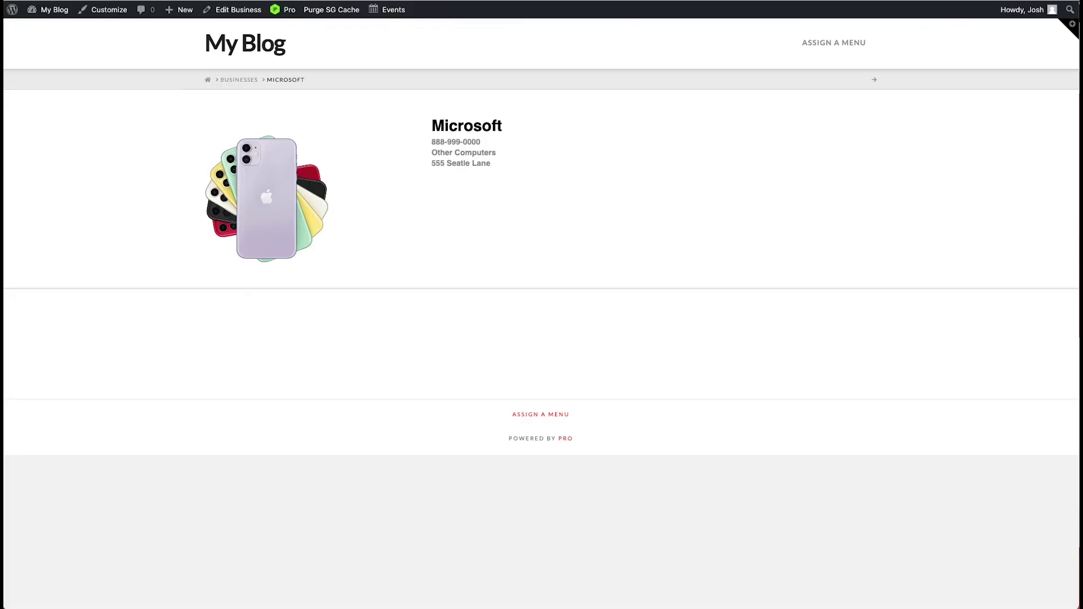
Return to the Dashboard and open the Single layout in the Pro builder via Layouts
{"action": "mouse_move", "coordinate": [48, 9]}
{"action": "left_click", "coordinate": [32, 29]}
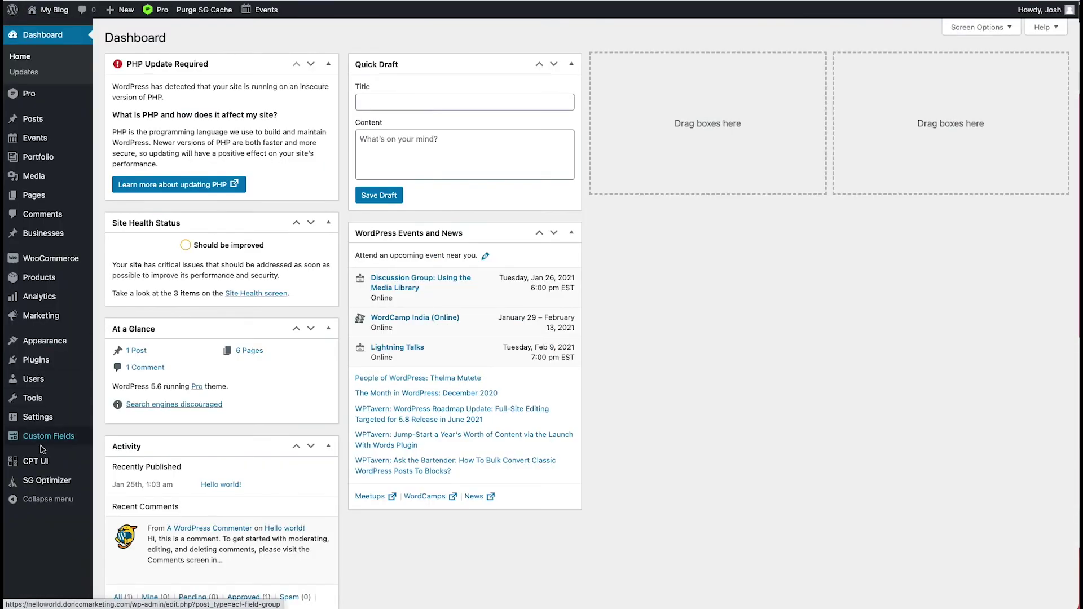
{"action": "mouse_move", "coordinate": [44, 441]}
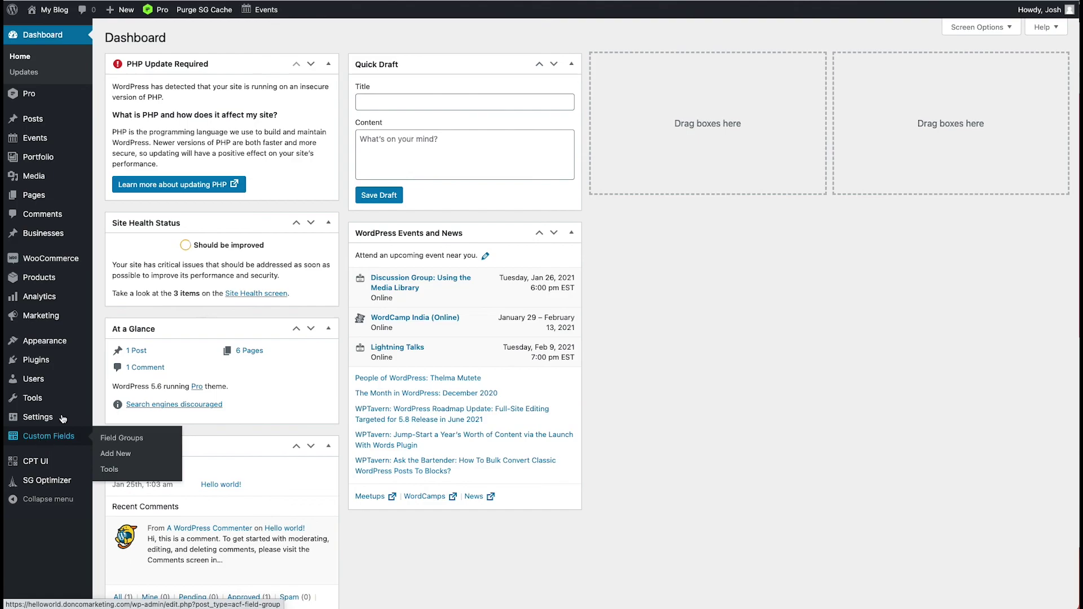
{"action": "mouse_move", "coordinate": [157, 10]}
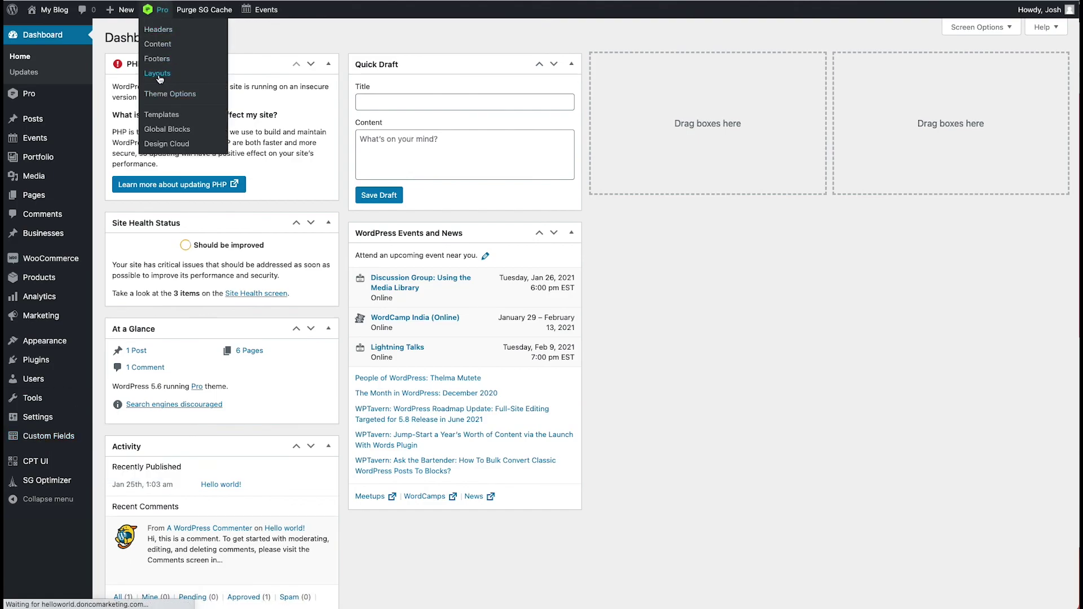
{"action": "left_click", "coordinate": [158, 74]}
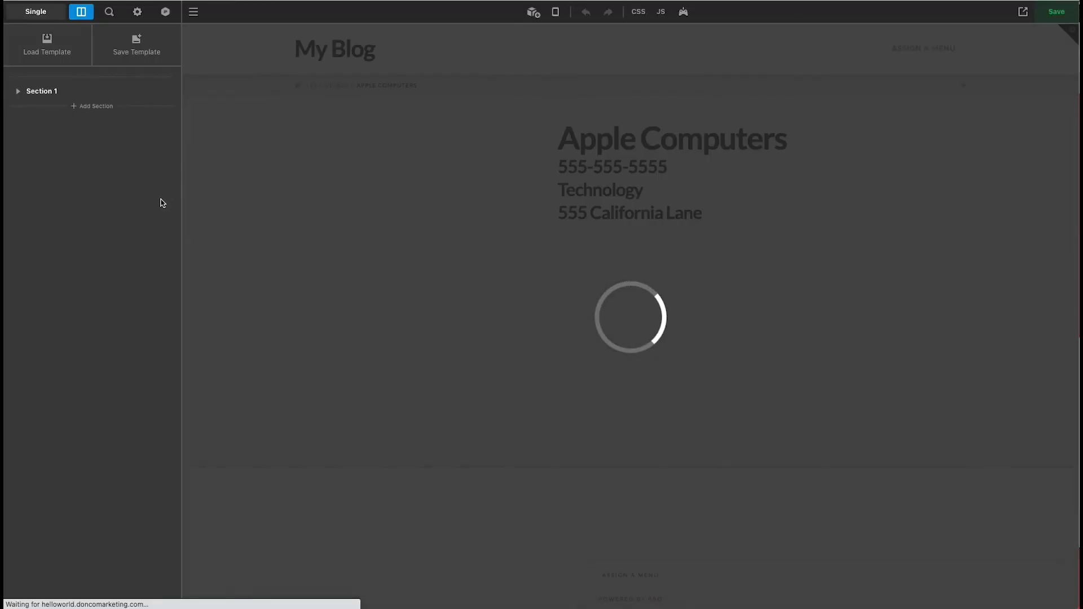